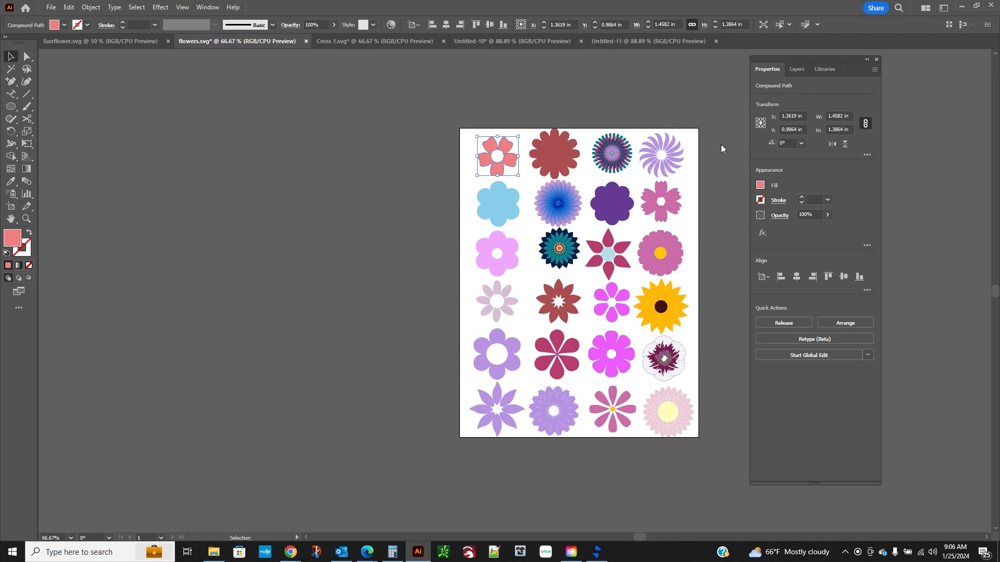
- Close the Cross 1.svg document and save its changes
{"action": "left_click", "coordinate": [443, 41]}
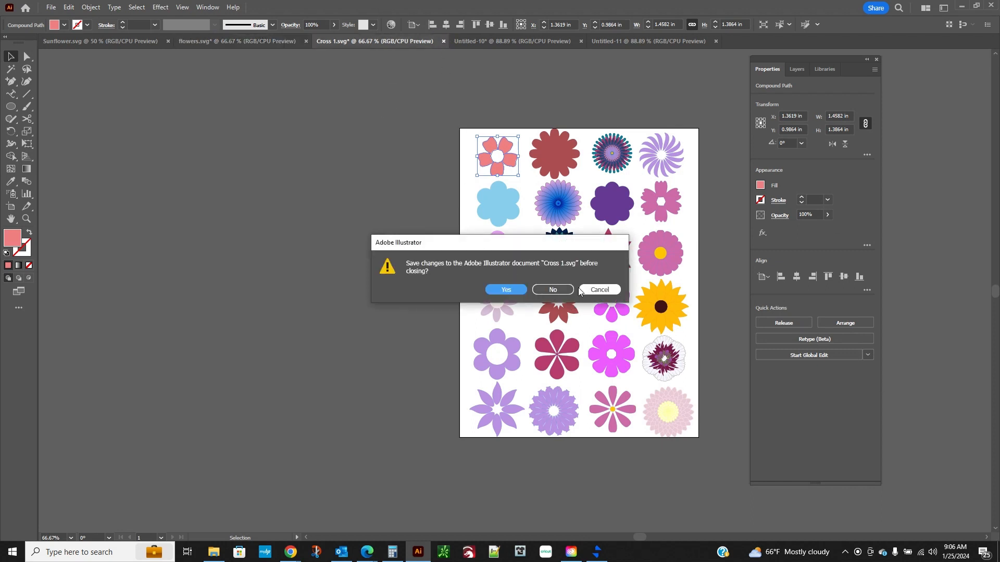
{"action": "left_click", "coordinate": [506, 290]}
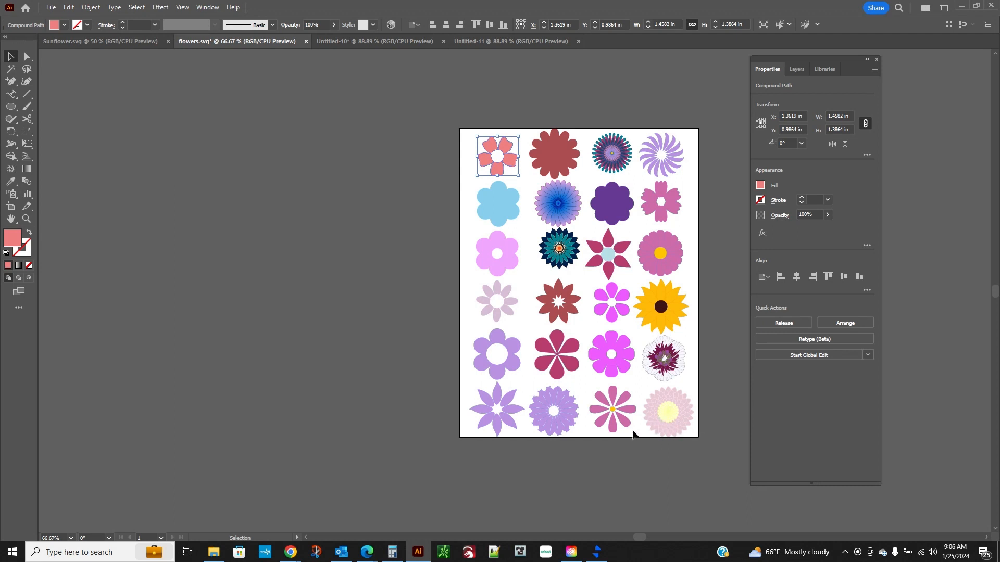
- Group all the pieces of the white and maroon flower in the fifth row, and check that it selects as one object
{"action": "left_click", "coordinate": [661, 357]}
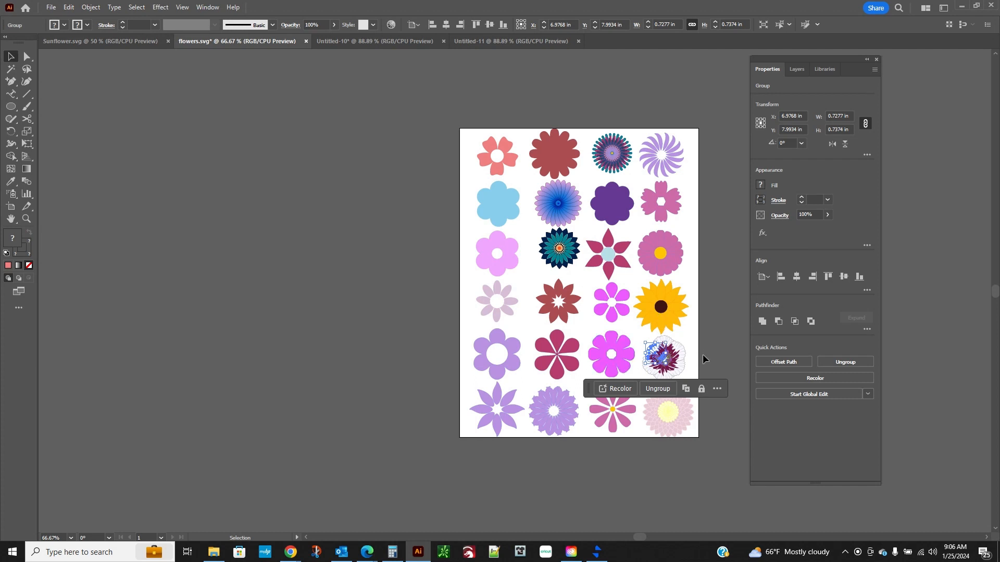
{"action": "left_click", "coordinate": [702, 373]}
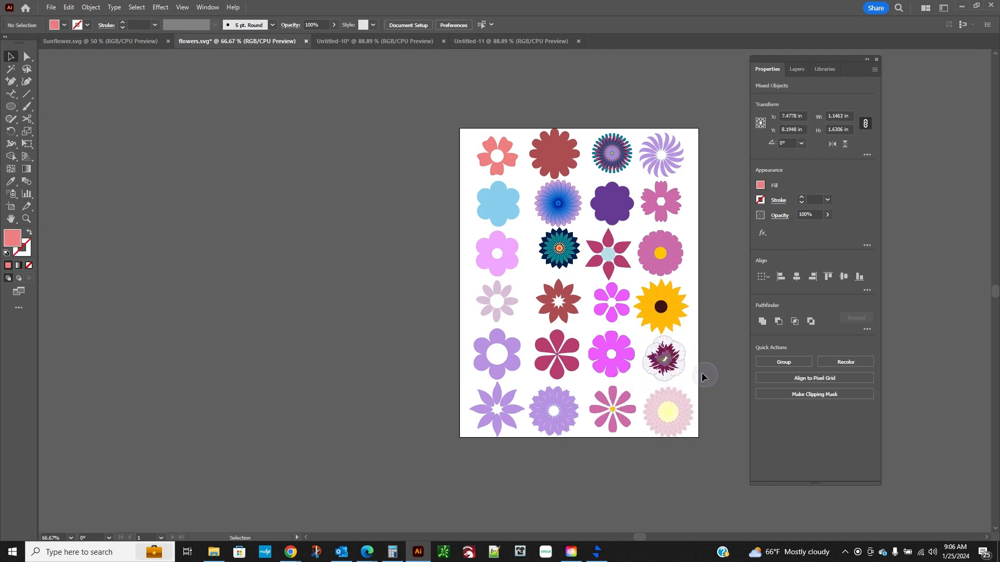
{"action": "left_click_drag", "start_coordinate": [648, 383], "coordinate": [645, 385]}
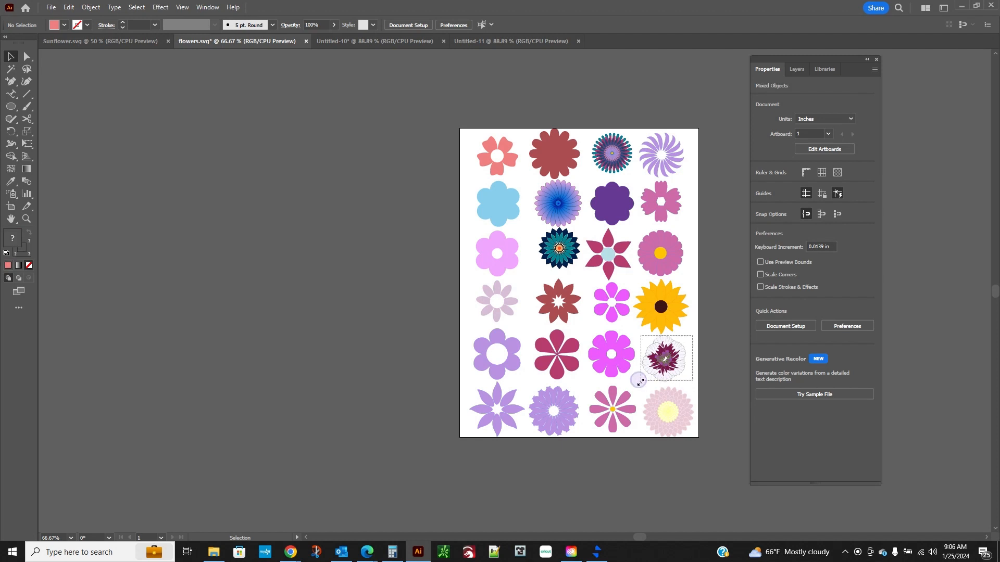
{"action": "left_click", "coordinate": [784, 362]}
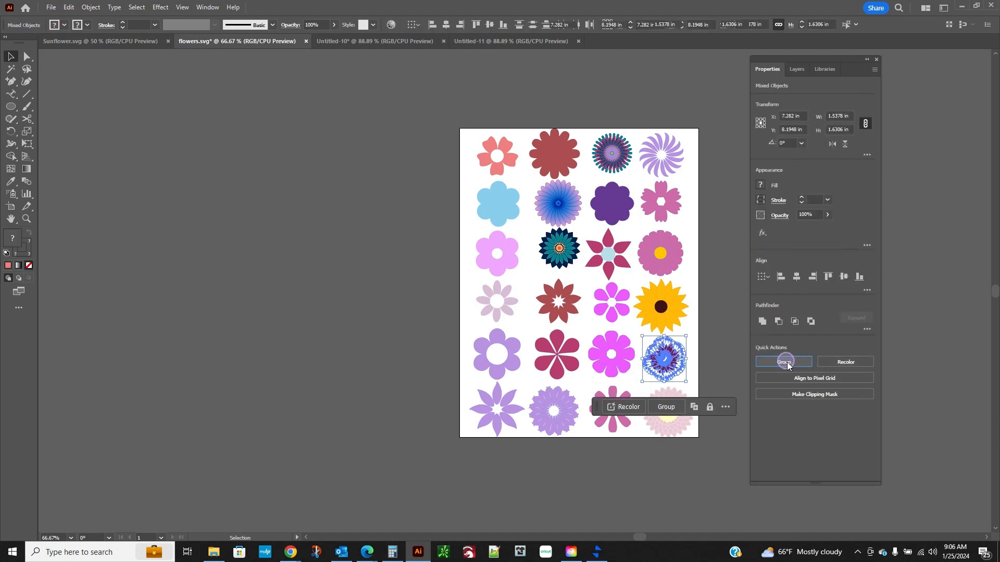
{"action": "left_click", "coordinate": [723, 380]}
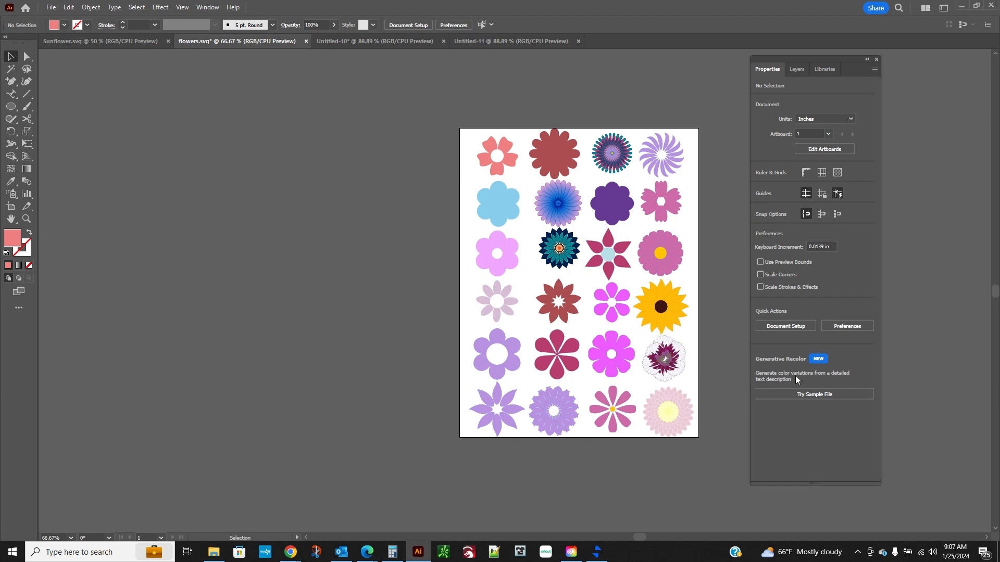
{"action": "left_click", "coordinate": [652, 354]}
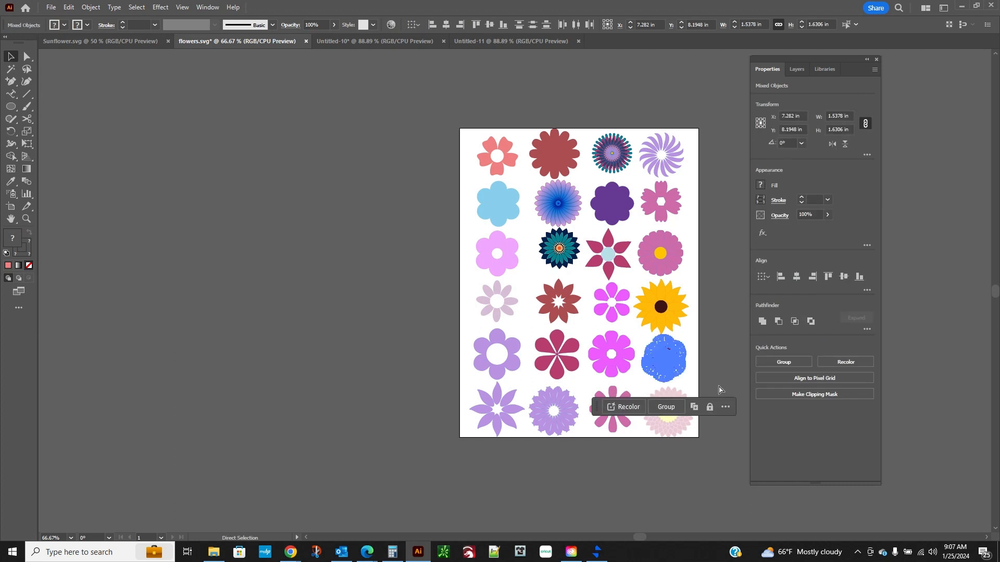
{"action": "left_click", "coordinate": [714, 360]}
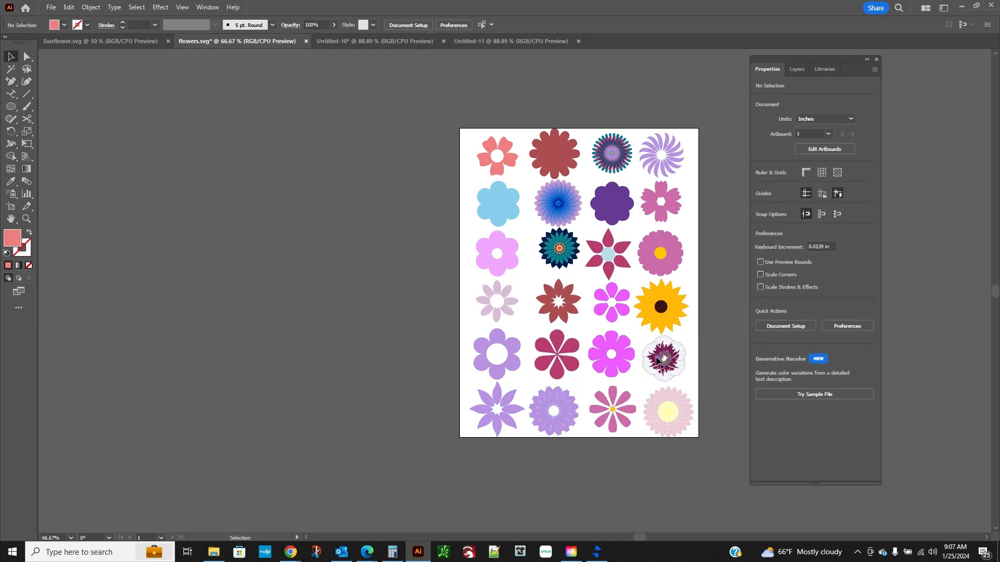
{"action": "left_click_drag", "start_coordinate": [695, 340], "coordinate": [642, 382]}
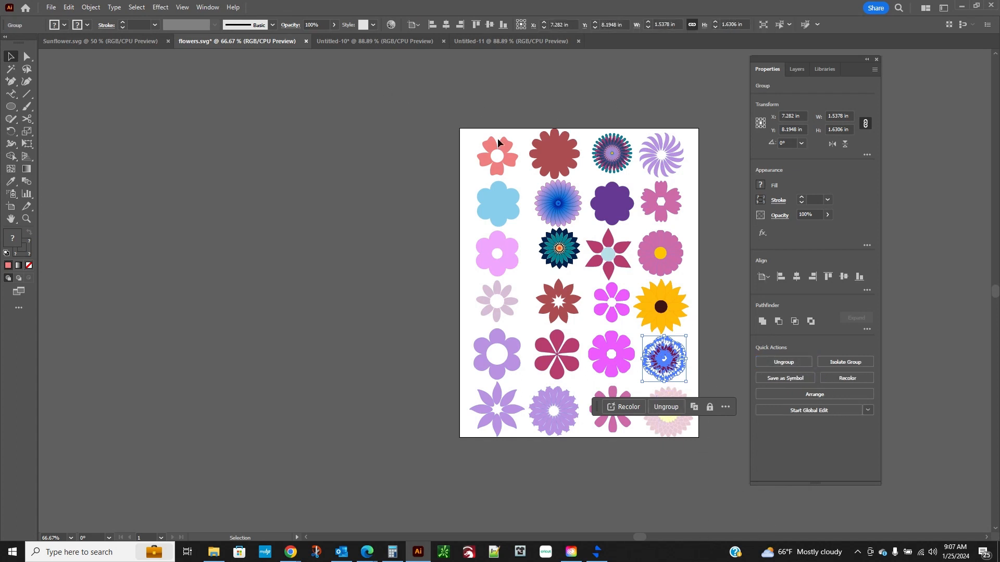
{"action": "left_click", "coordinate": [420, 107]}
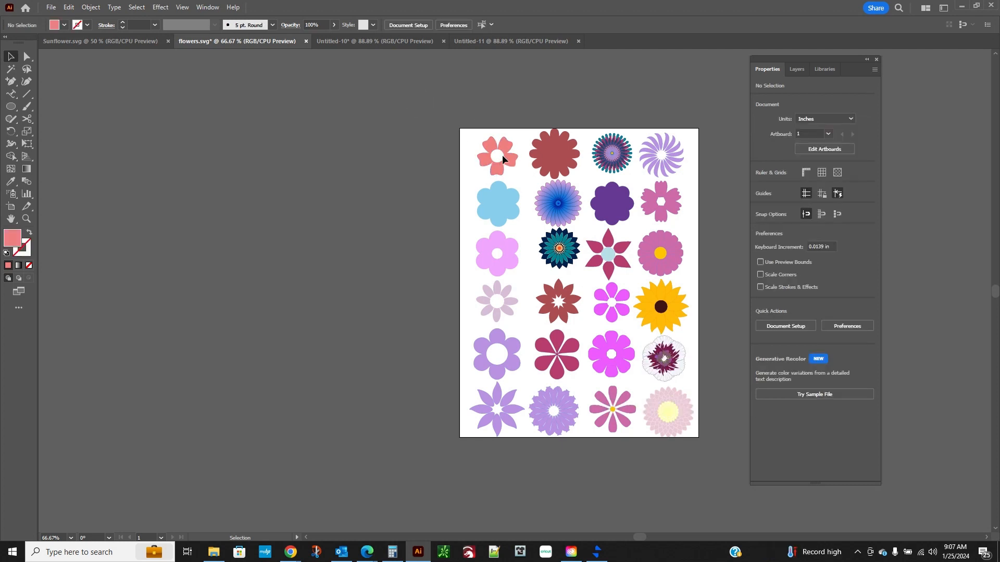
- Enlarge the coral five-petal flower in the artboard's first row to about 1.88 in wide by 1.79 in high
{"action": "left_click_drag", "start_coordinate": [467, 150], "coordinate": [526, 176]}
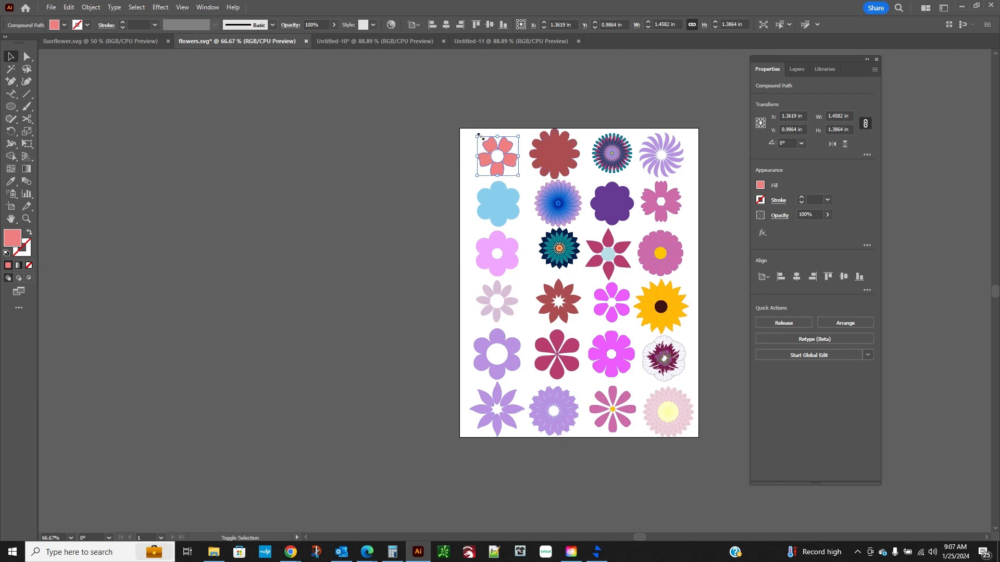
{"action": "left_click_drag", "start_coordinate": [479, 136], "coordinate": [464, 114]}
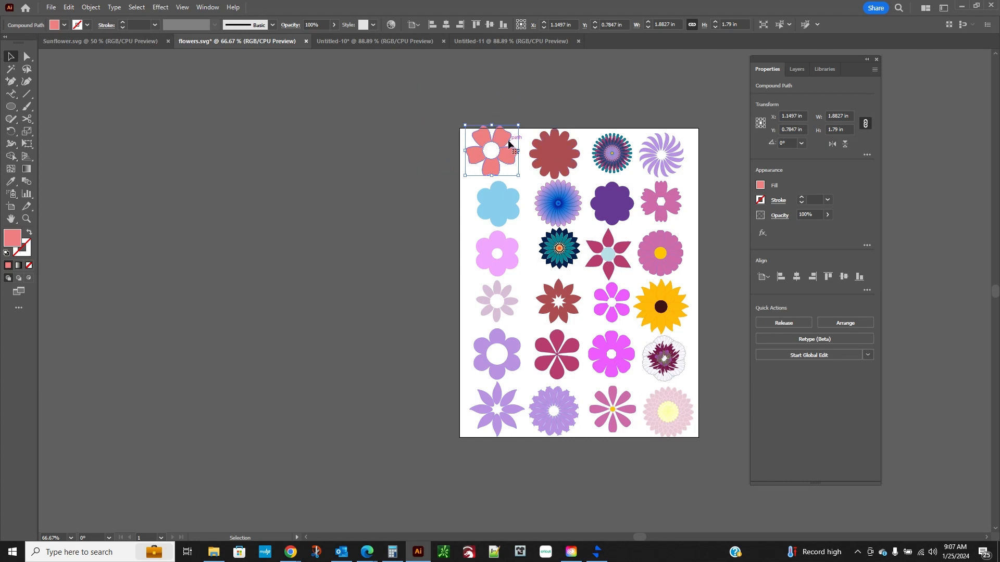
{"action": "left_click_drag", "start_coordinate": [520, 123], "coordinate": [570, 103]}
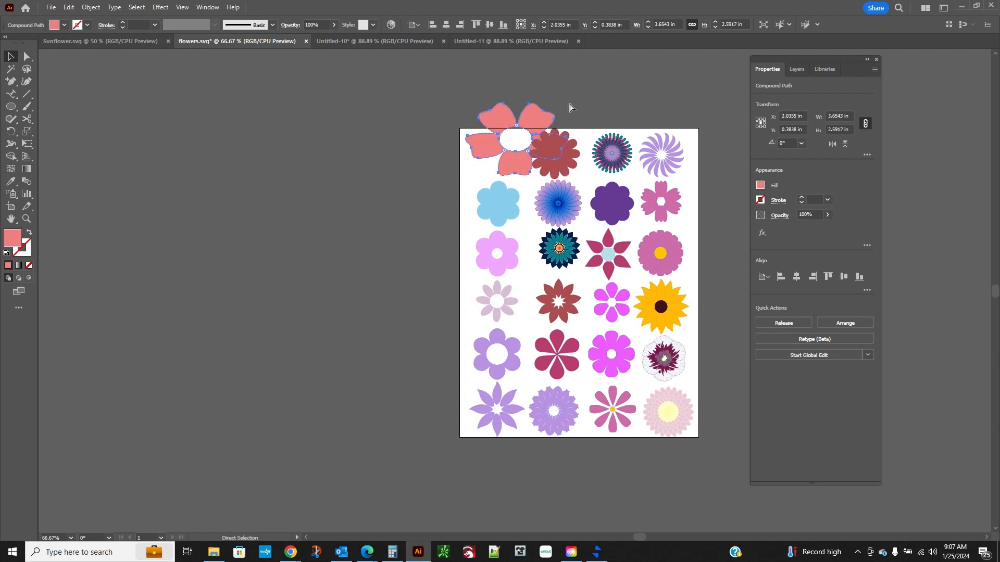
{"action": "key", "text": "ctrl+z"}
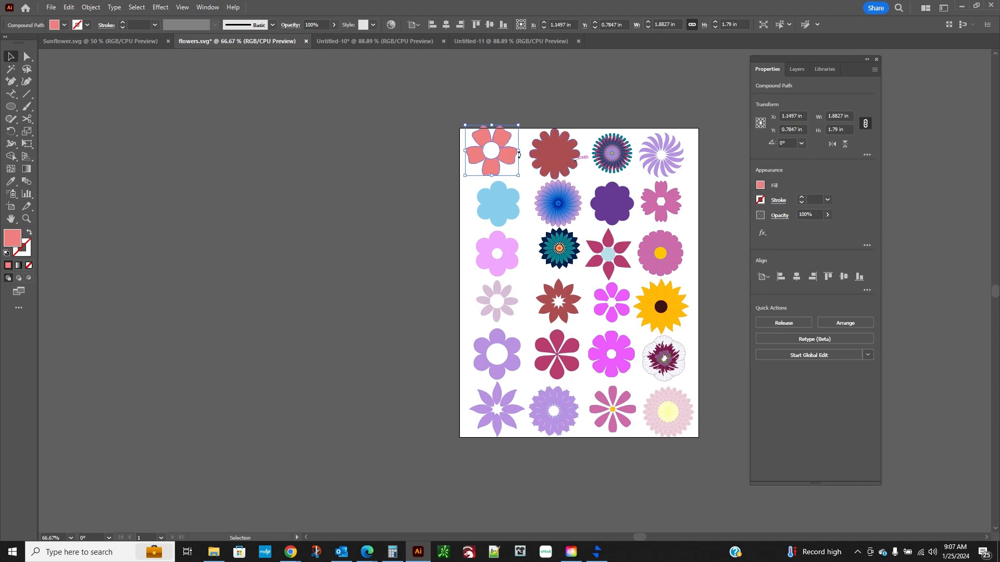
{"action": "left_click", "coordinate": [206, 9]}
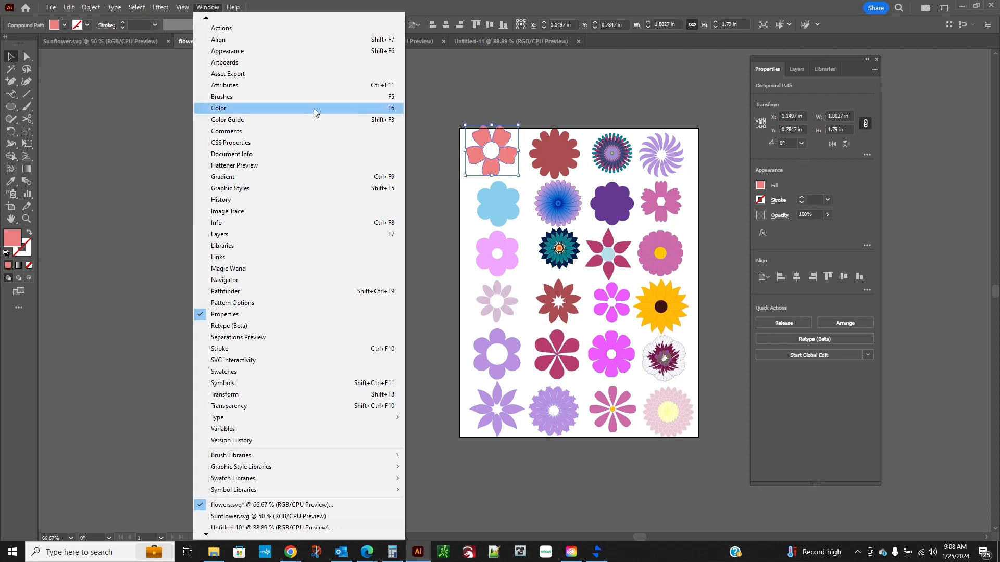
{"action": "left_click", "coordinate": [274, 50]}
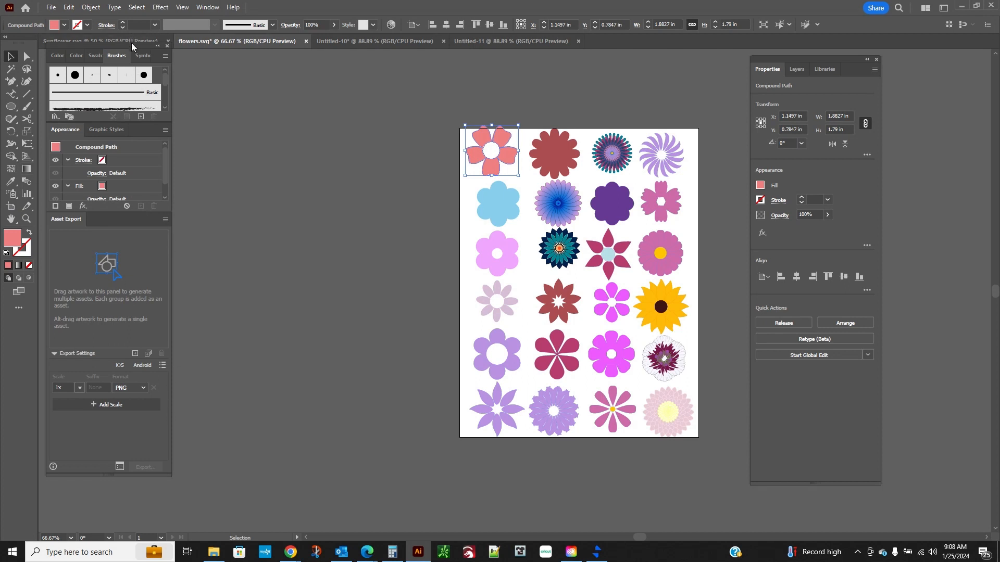
{"action": "mouse_move", "coordinate": [132, 44]}
{"action": "left_mouse_down"}
{"action": "mouse_move", "coordinate": [772, 45]}
{"action": "mouse_move", "coordinate": [856, 66]}
{"action": "left_mouse_up"}
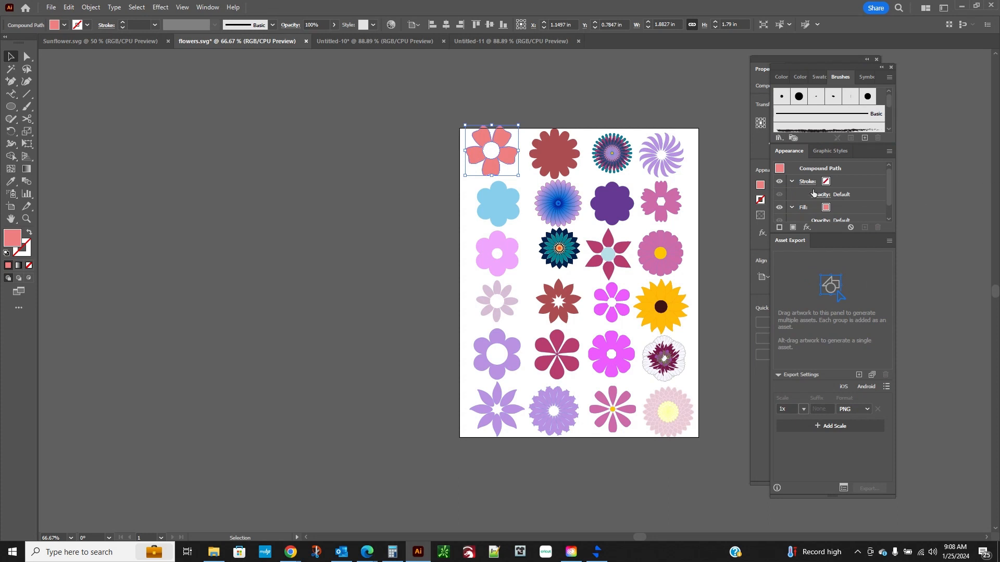
{"action": "left_click", "coordinate": [890, 67]}
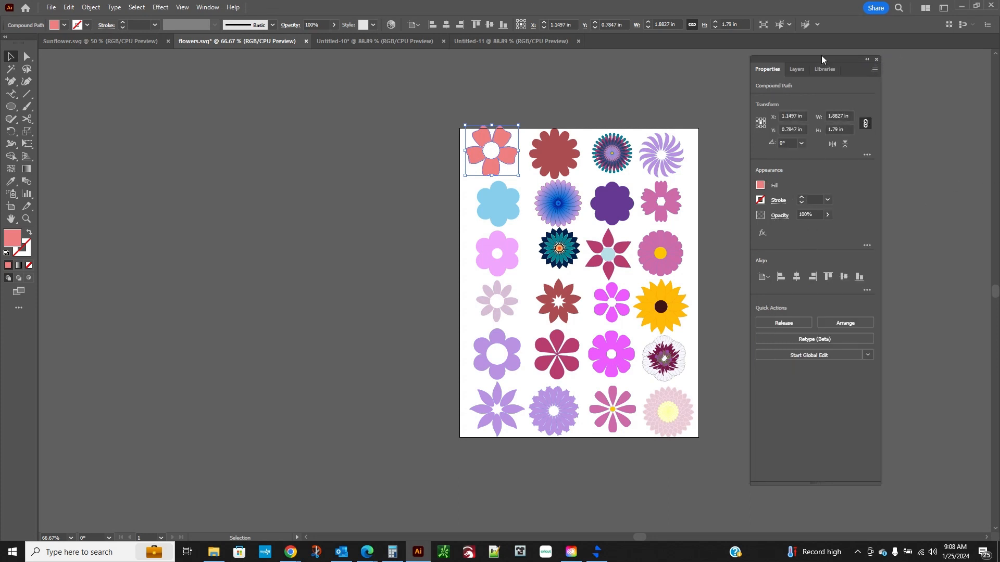
- Move the Properties panel farther from the artboard and open the fill colour of the selected coral flower
{"action": "left_click_drag", "start_coordinate": [822, 56], "coordinate": [889, 55]}
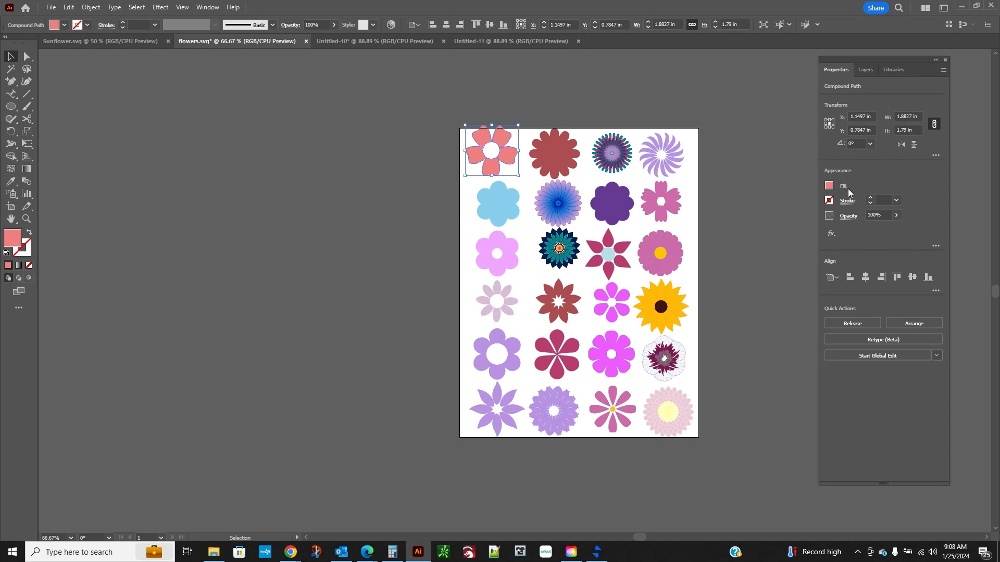
{"action": "left_click", "coordinate": [829, 188]}
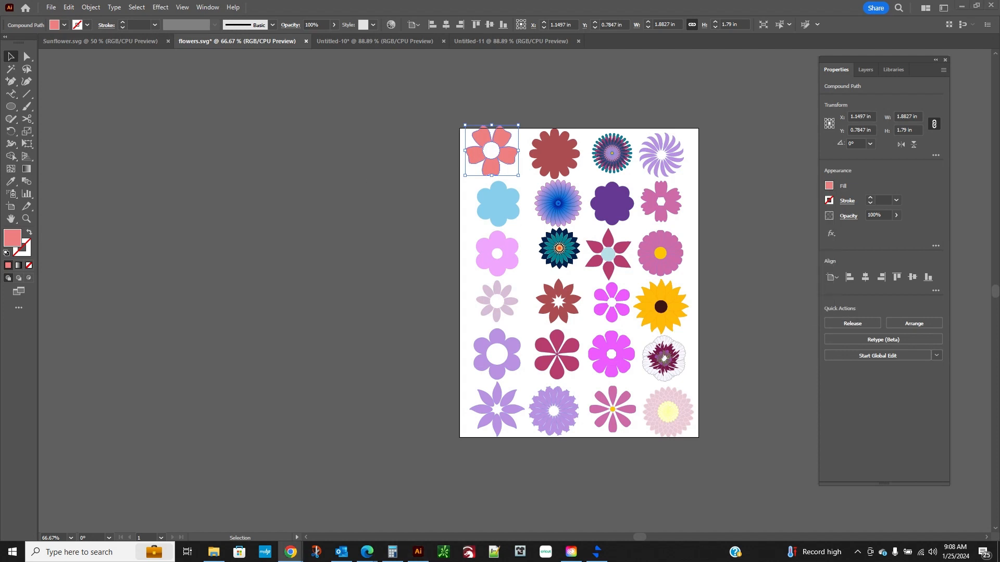
- Switch to Chrome, maximize the html-color.codes window and examine the list of purple shades with their hex codes
{"action": "left_click_drag", "start_coordinate": [0, 39], "coordinate": [133, 61]}
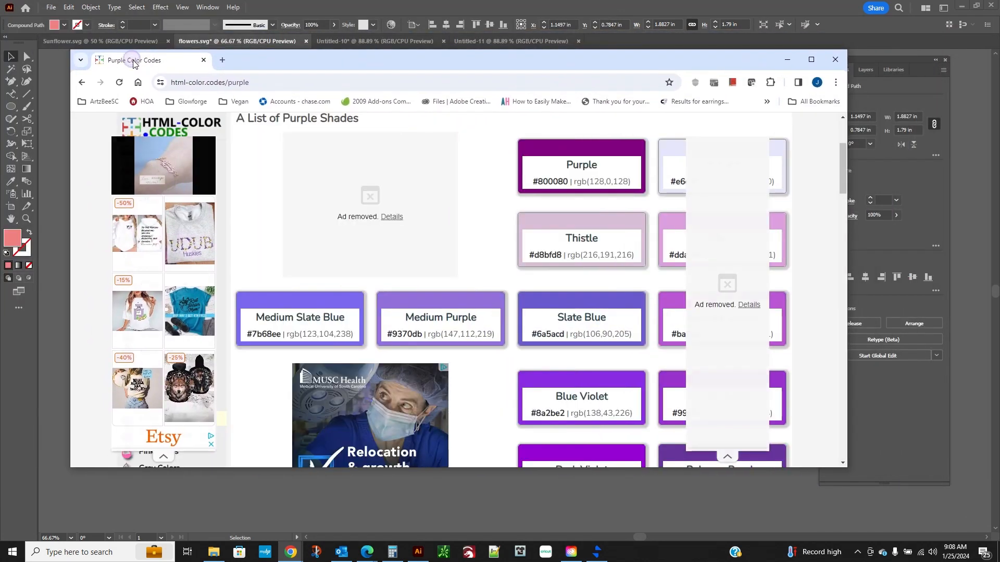
{"action": "double_click", "coordinate": [384, 57]}
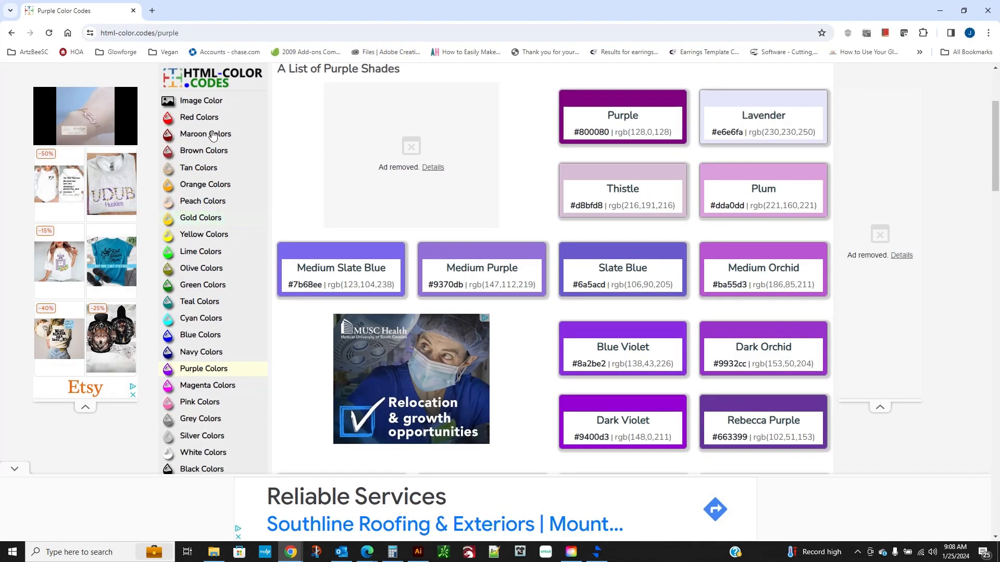
{"action": "scroll", "coordinate": [214, 310], "scroll_direction": "down", "scroll_amount": 1}
{"action": "scroll", "coordinate": [214, 310], "scroll_direction": "down", "scroll_amount": 3}
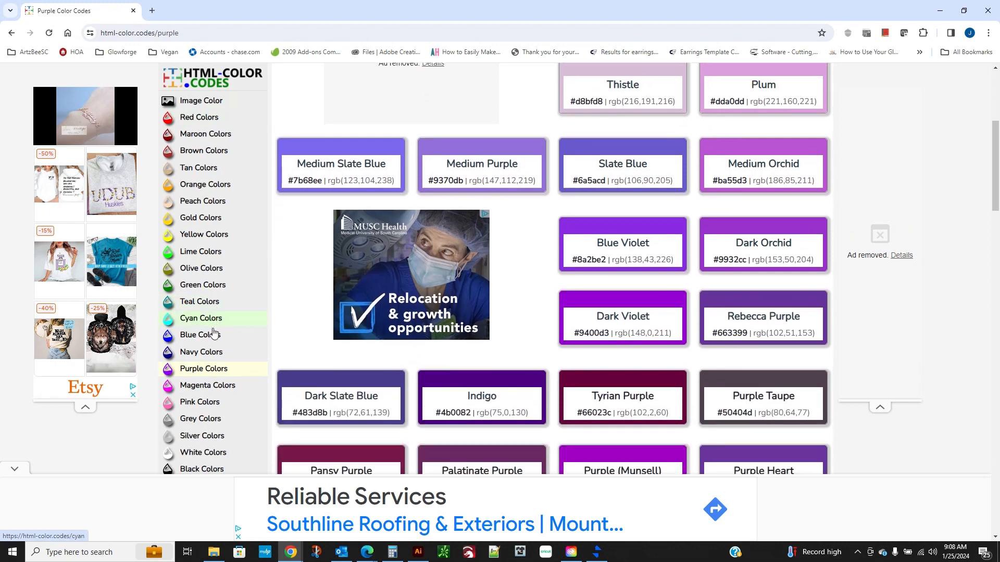
{"action": "left_click_drag", "start_coordinate": [451, 308], "coordinate": [479, 308]}
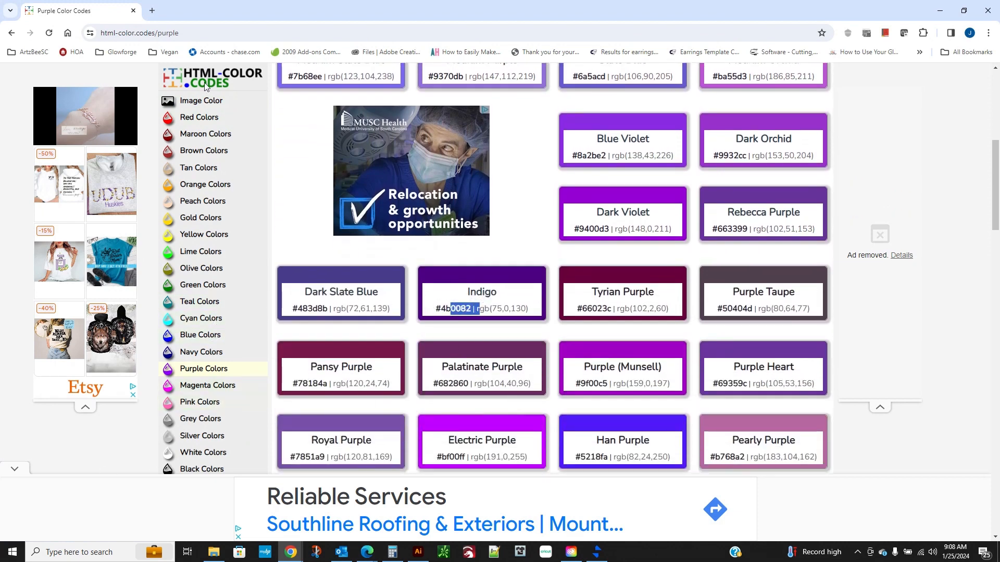
{"action": "scroll", "coordinate": [215, 451], "scroll_direction": "down", "scroll_amount": 1}
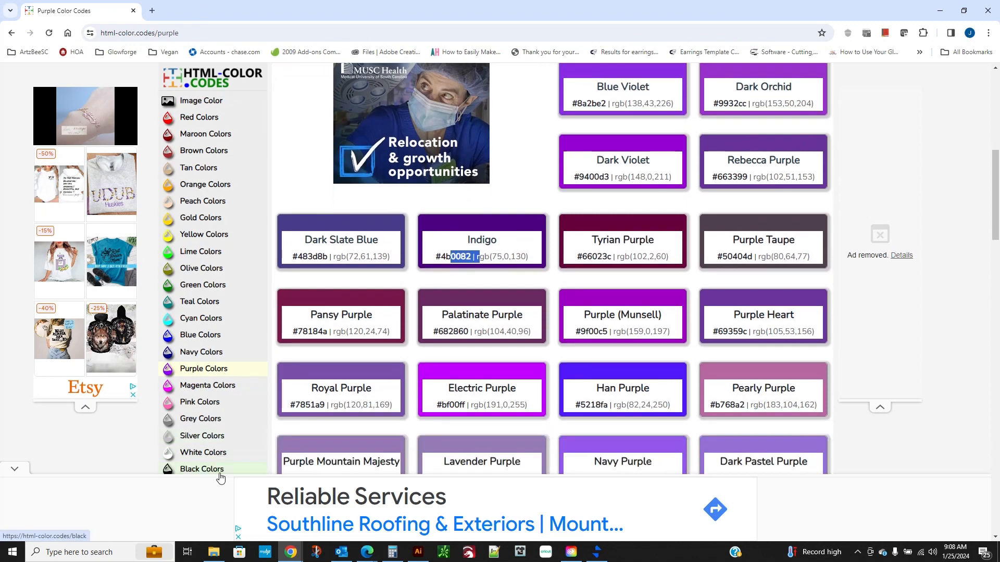
- Look through the colour code pages for white, purple, cyan, tan and maroon shades, dismissing the advertisement
{"action": "left_click", "coordinate": [220, 453]}
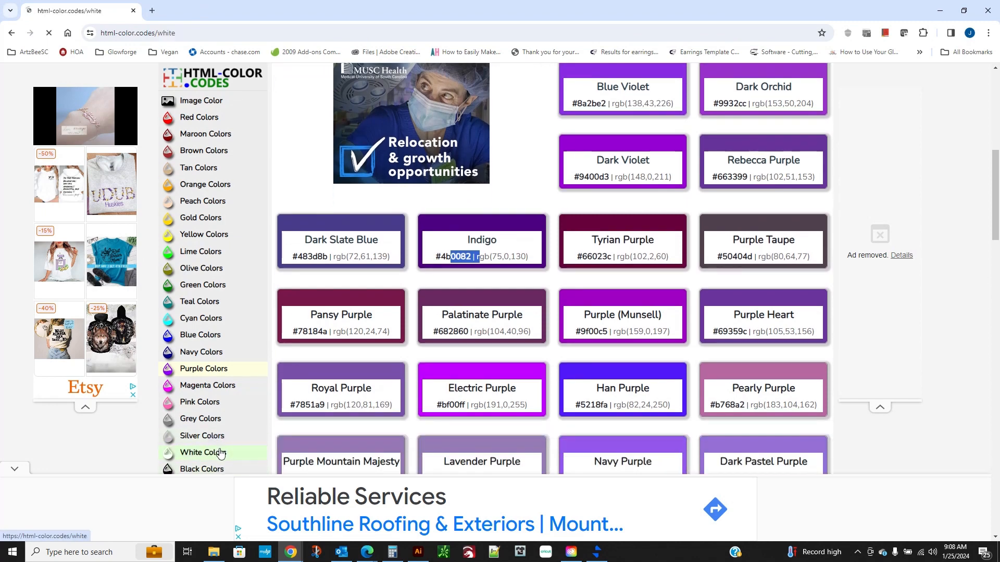
{"action": "left_click", "coordinate": [221, 368]}
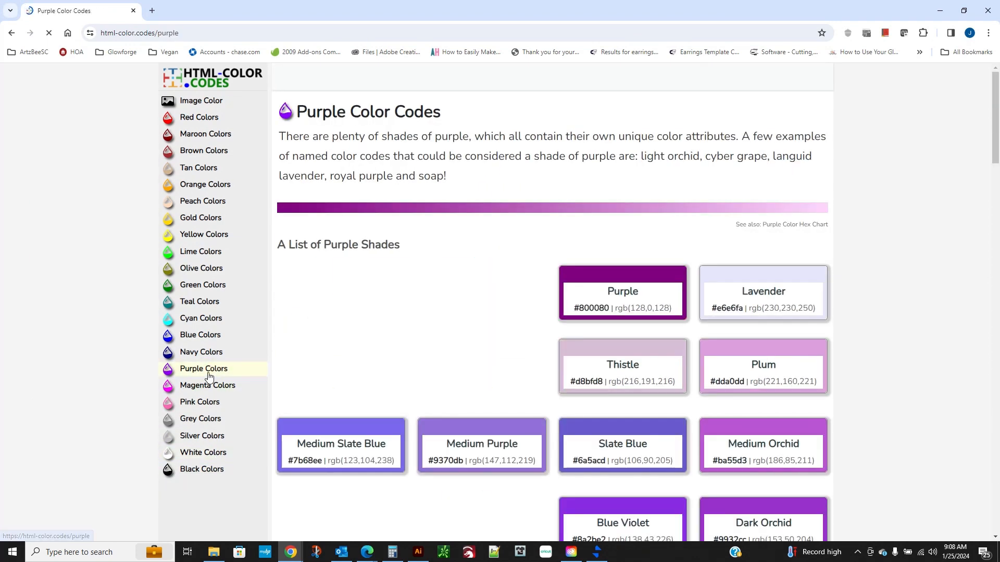
{"action": "left_click", "coordinate": [206, 319]}
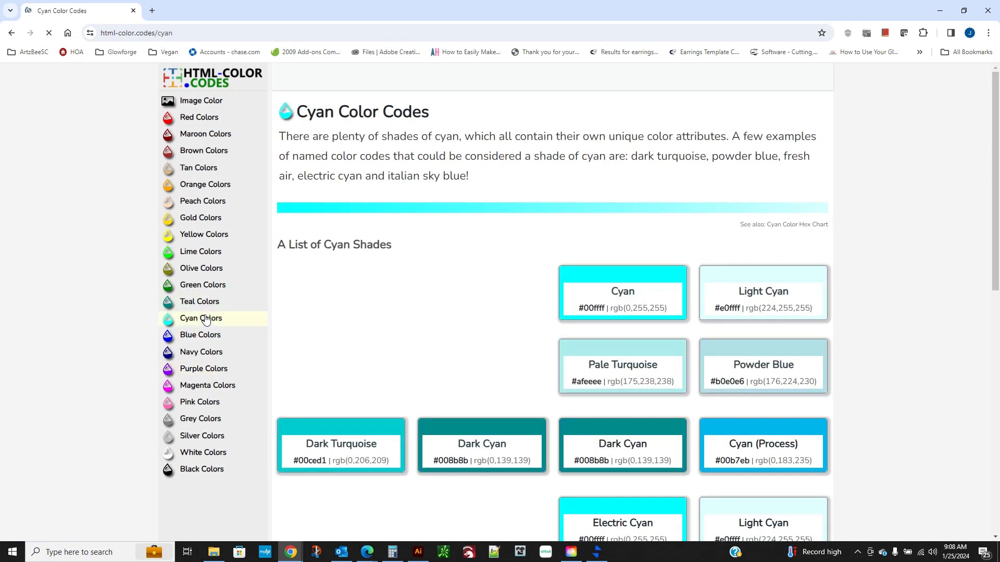
{"action": "left_click", "coordinate": [217, 234]}
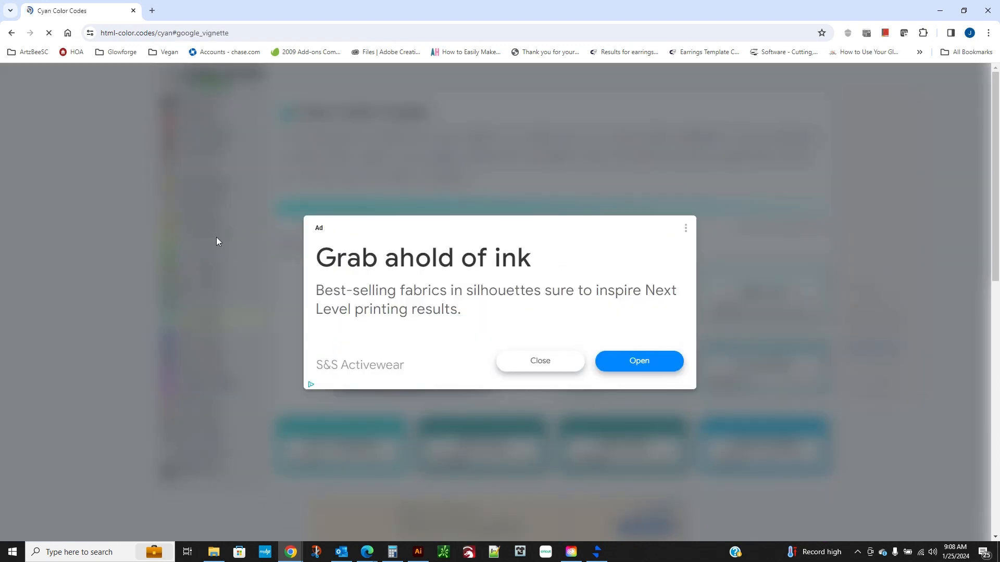
{"action": "left_click", "coordinate": [542, 359]}
{"action": "left_click", "coordinate": [197, 167]}
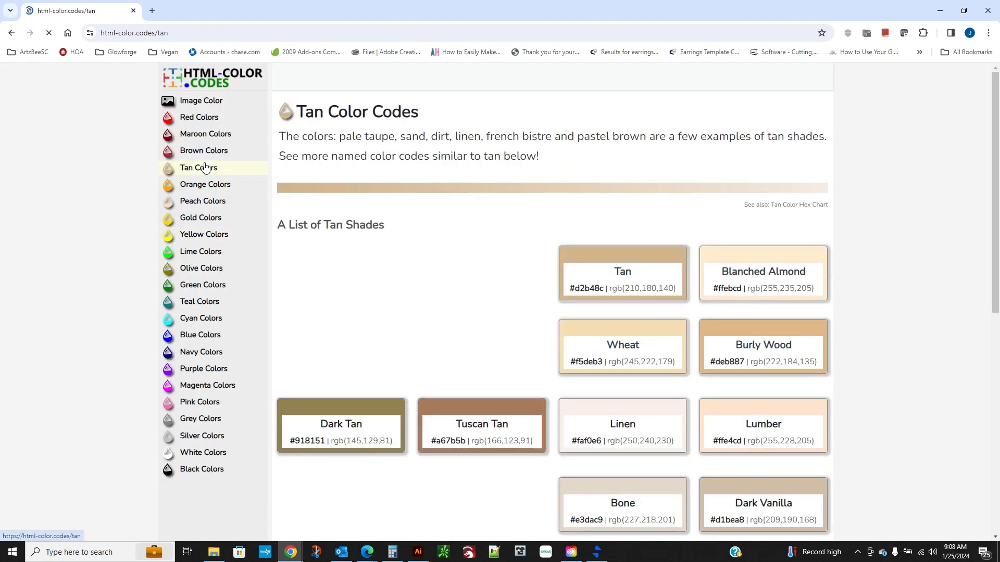
{"action": "left_click", "coordinate": [203, 135]}
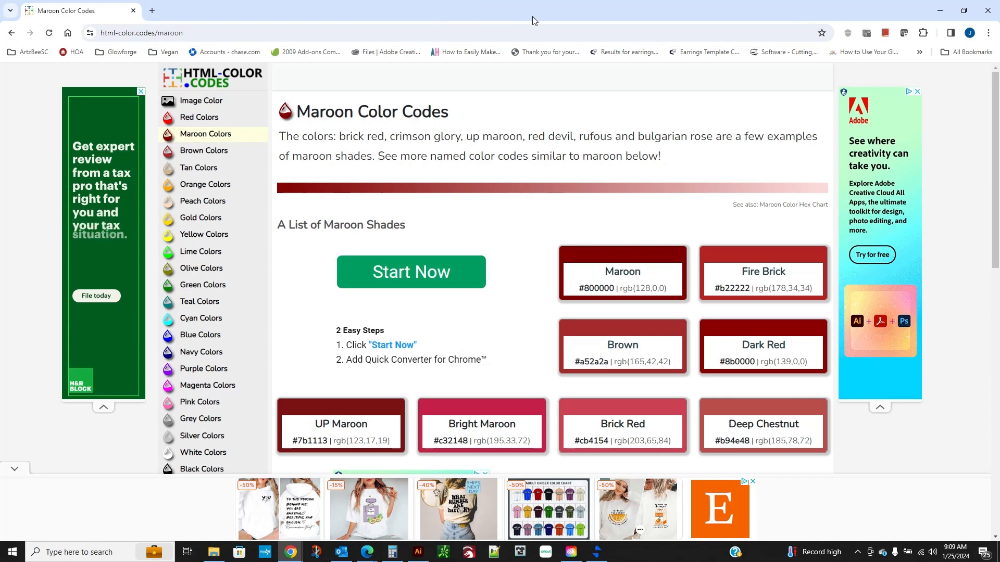
- Open the bookmarked creativebooster.net retro color palettes page from the Colors bookmarks and examine its palettes and hex codes
{"action": "left_click", "coordinate": [31, 52]}
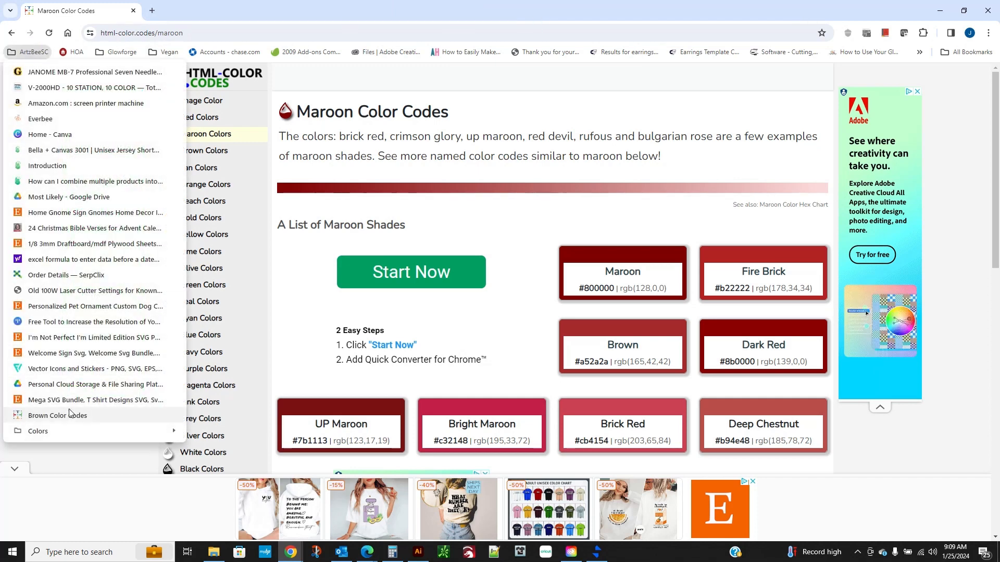
{"action": "mouse_move", "coordinate": [78, 431]}
{"action": "left_click", "coordinate": [234, 432]}
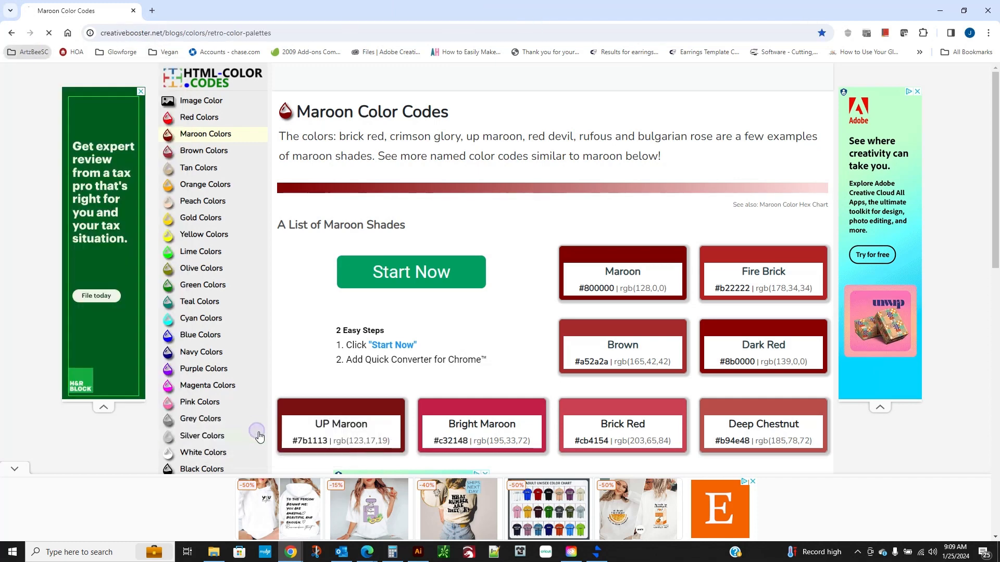
{"action": "scroll", "coordinate": [560, 312], "scroll_direction": "down", "scroll_amount": 6}
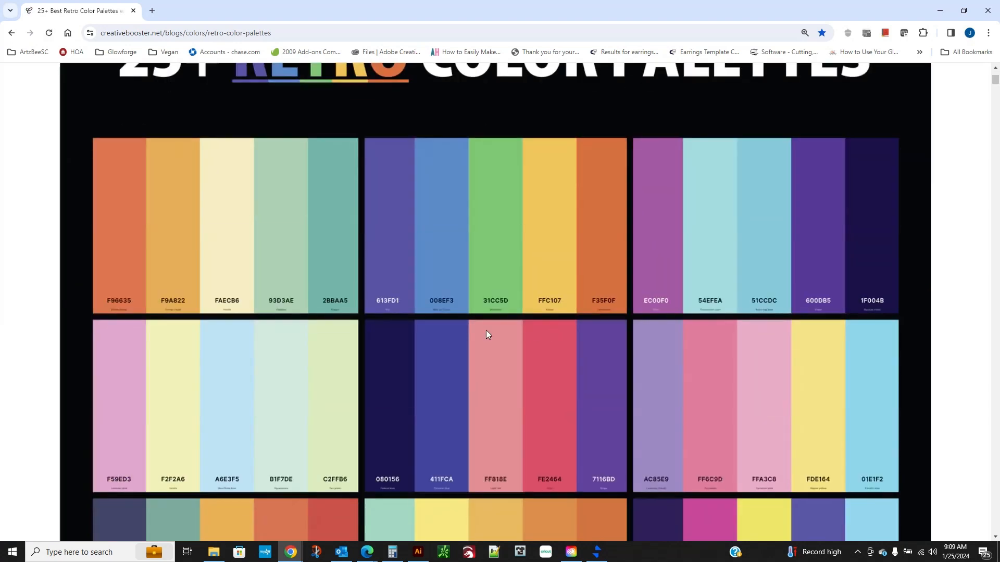
- Look through the retro colour palettes for a hex code to recolour the coral flower
{"action": "scroll", "coordinate": [615, 342], "scroll_direction": "down", "scroll_amount": 6}
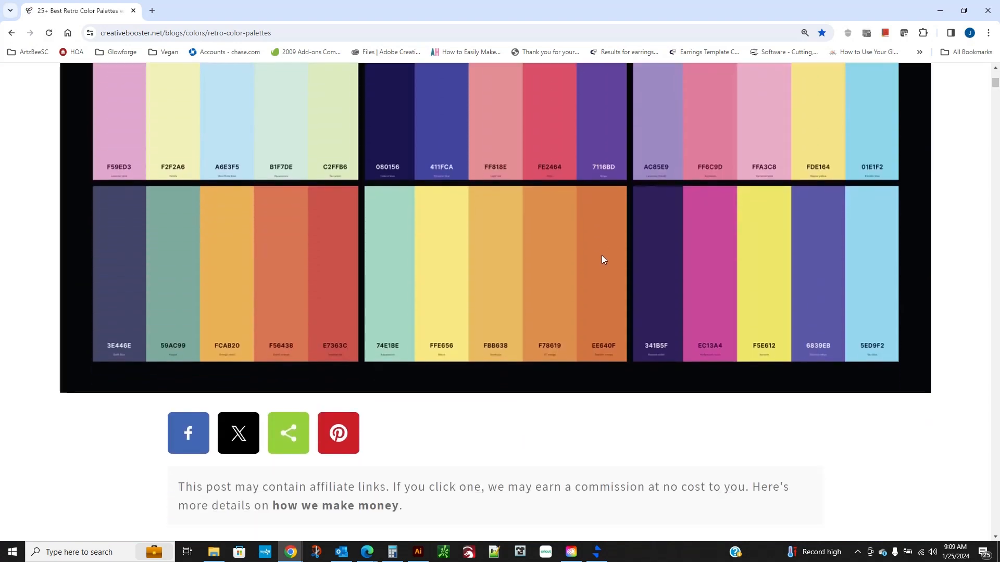
{"action": "scroll", "coordinate": [721, 262], "scroll_direction": "up", "scroll_amount": 5}
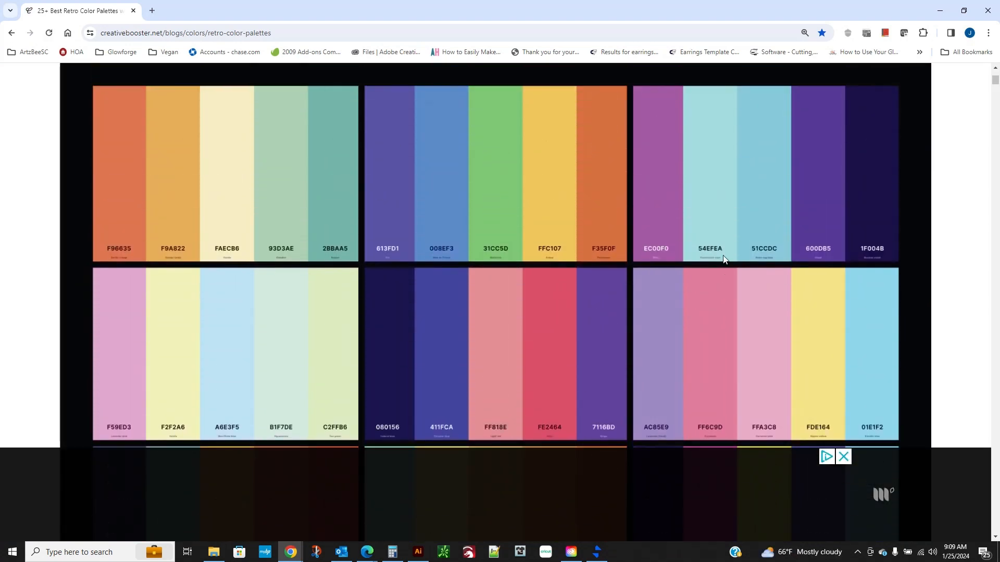
{"action": "scroll", "coordinate": [440, 203], "scroll_direction": "up", "scroll_amount": 2}
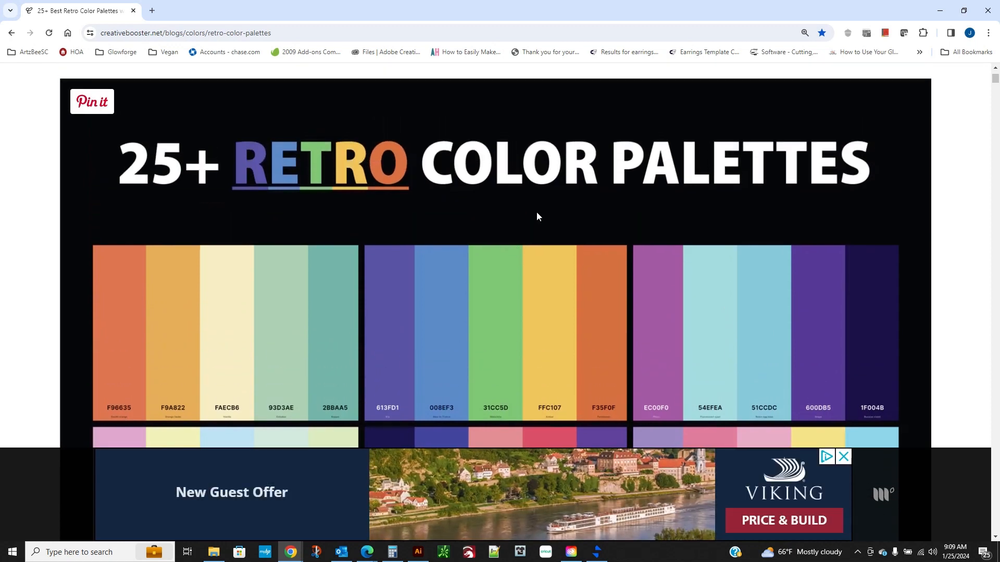
{"action": "scroll", "coordinate": [686, 233], "scroll_direction": "down", "scroll_amount": 4}
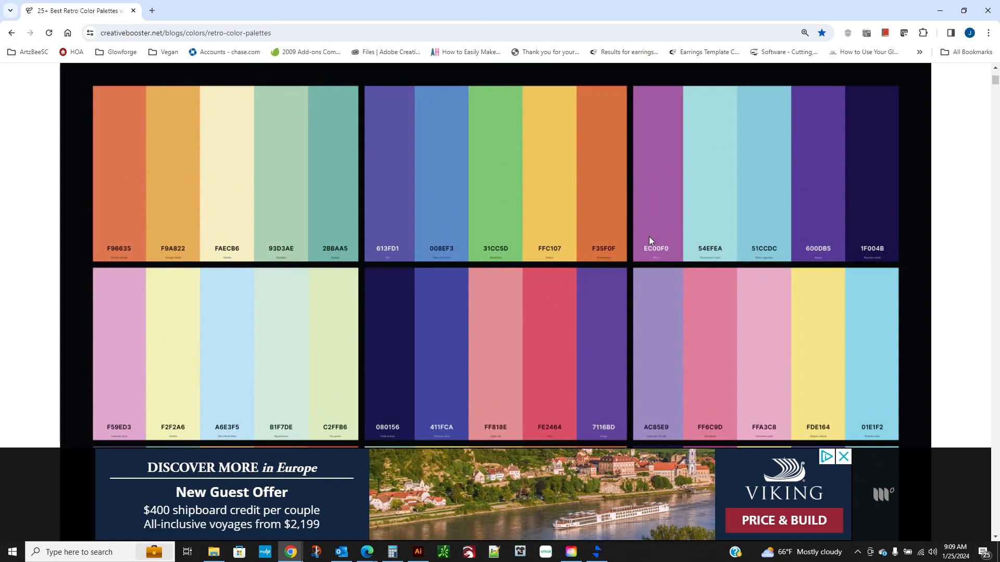
{"action": "scroll", "coordinate": [633, 256], "scroll_direction": "up", "scroll_amount": 2}
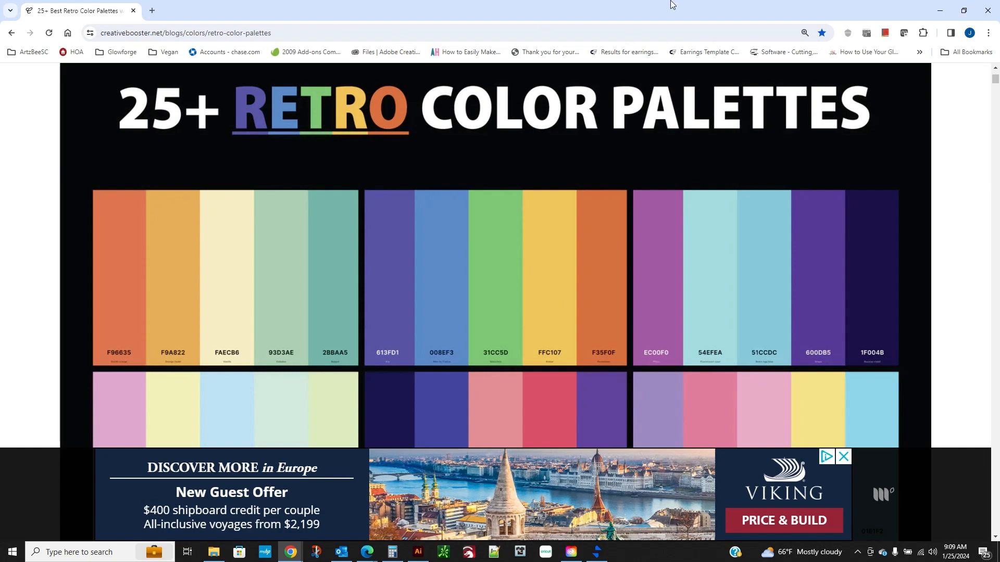
- Switch back to Illustrator by moving the Chrome palette window off the flowers.svg artboard
{"action": "left_click_drag", "start_coordinate": [662, 10], "coordinate": [0, 109]}
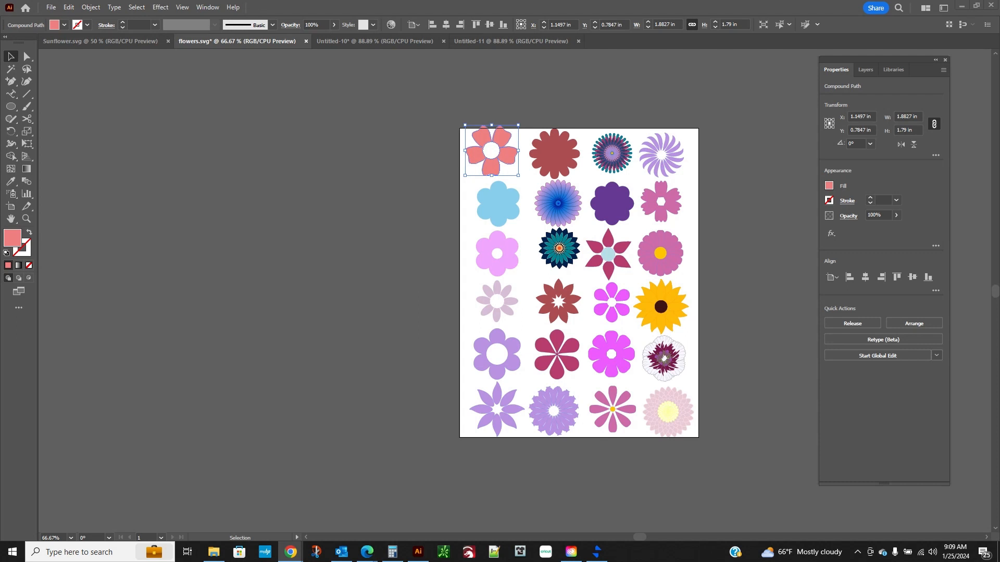
{"action": "left_click_drag", "start_coordinate": [0, 76], "coordinate": [439, 72]}
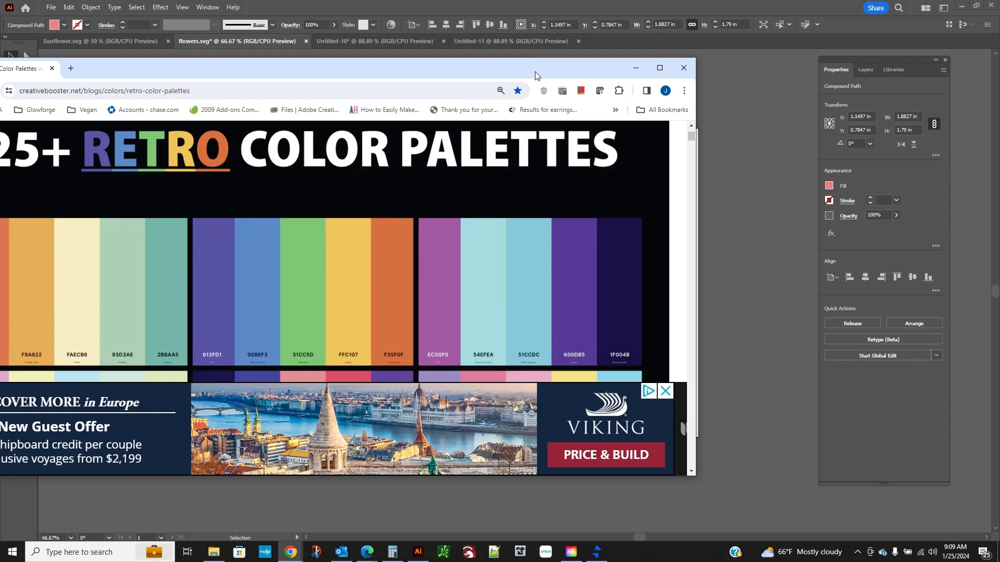
{"action": "left_click_drag", "start_coordinate": [537, 73], "coordinate": [0, 99]}
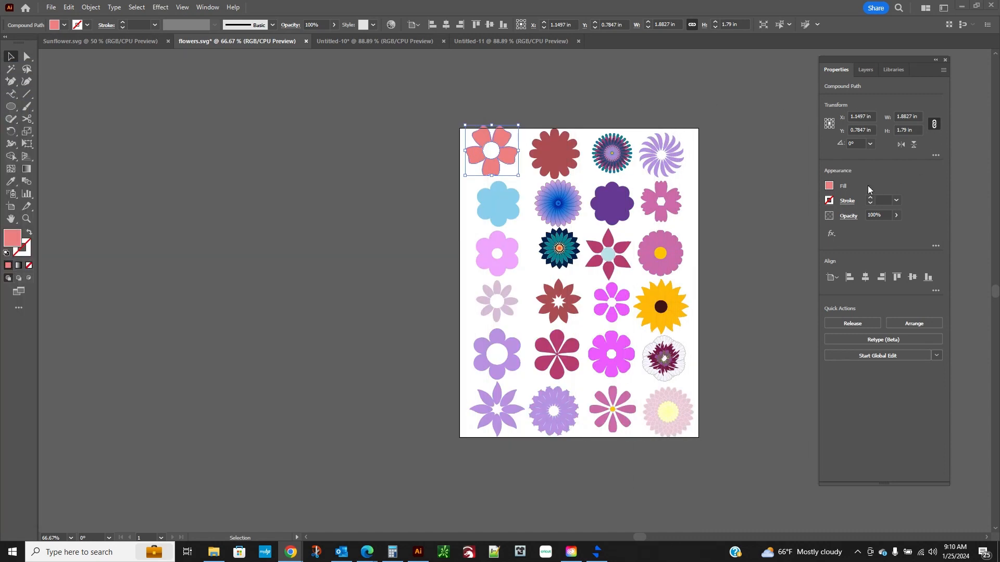
- Set the selected coral flower's fill colour to hex ec00f0 and dismiss the Move dialog
{"action": "left_click", "coordinate": [829, 187]}
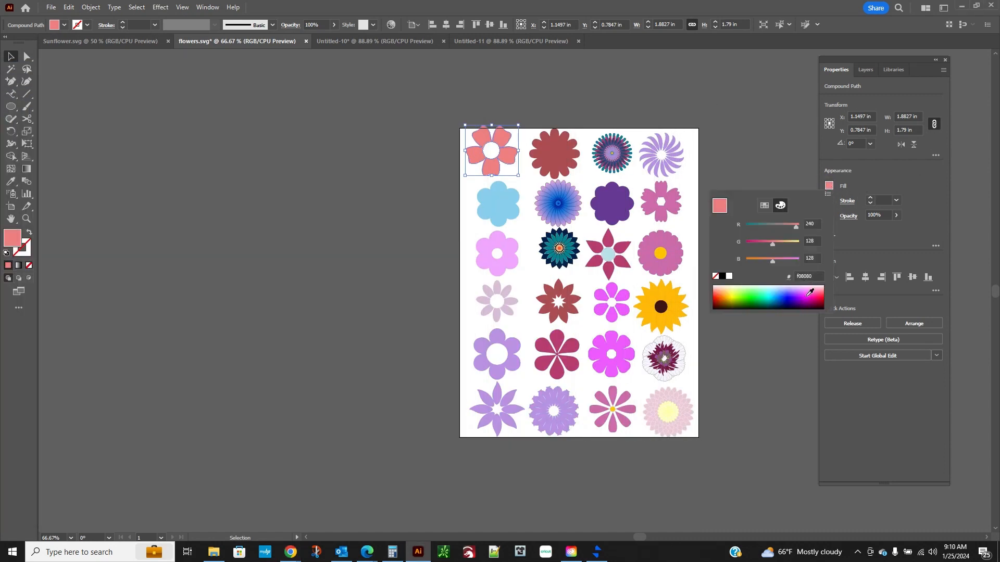
{"action": "left_click", "coordinate": [789, 276]}
{"action": "type", "text": "ec00f0"}
{"action": "key", "text": "Return"}
{"action": "key", "text": "Return"}
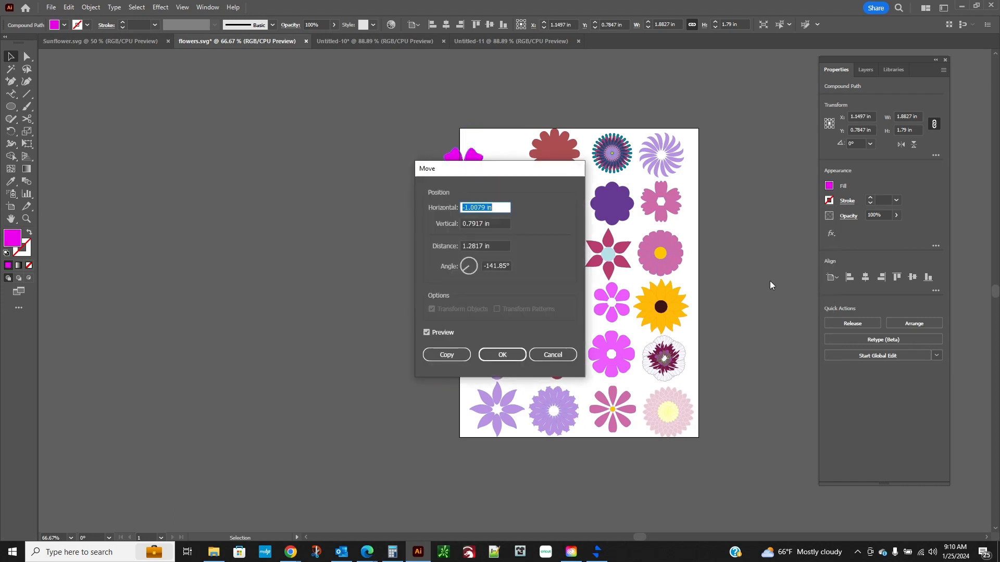
{"action": "key", "text": "Return"}
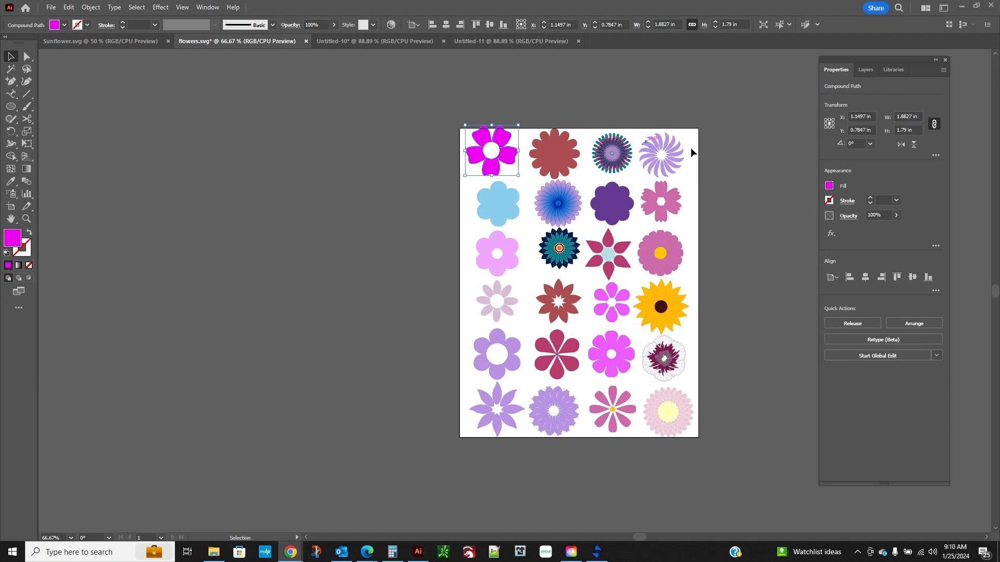
- Bring the Chrome palette page over the artwork, compare its EC00F0 swatch with the flower's fill, and minimize the browser
{"action": "left_click", "coordinate": [829, 186]}
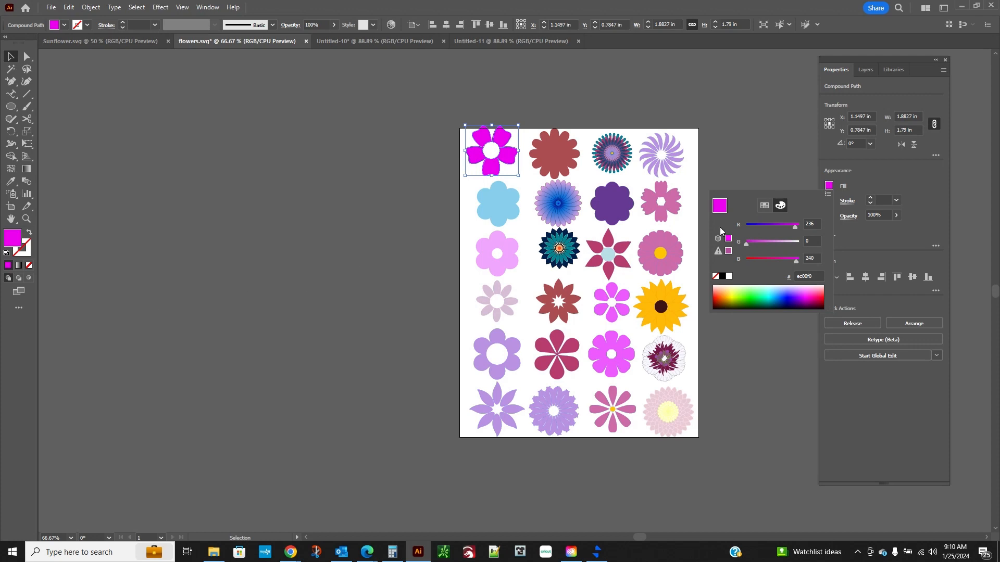
{"action": "left_click_drag", "start_coordinate": [0, 89], "coordinate": [631, 267]}
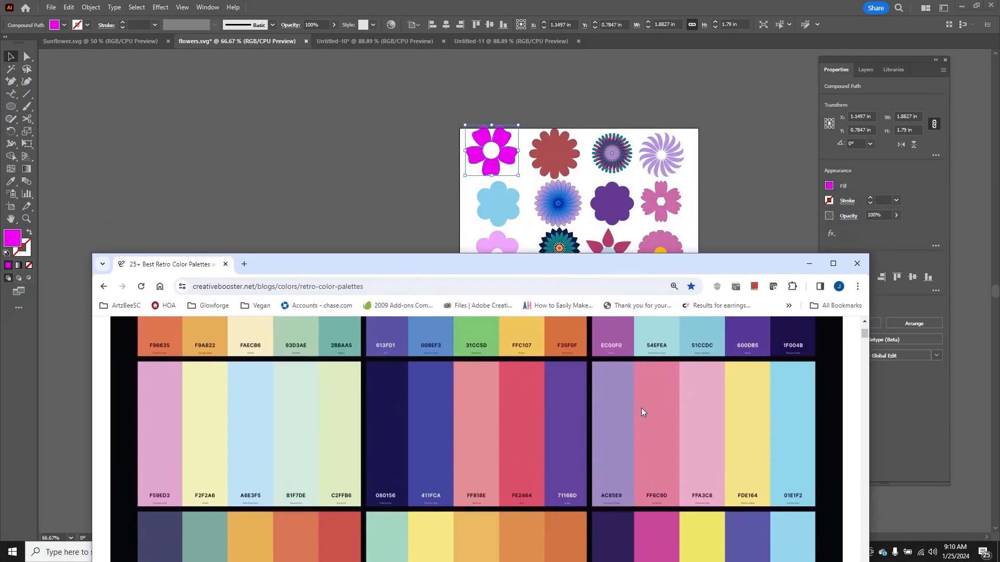
{"action": "scroll", "coordinate": [642, 408], "scroll_direction": "up", "scroll_amount": 4}
{"action": "scroll", "coordinate": [635, 468], "scroll_direction": "down", "scroll_amount": 1}
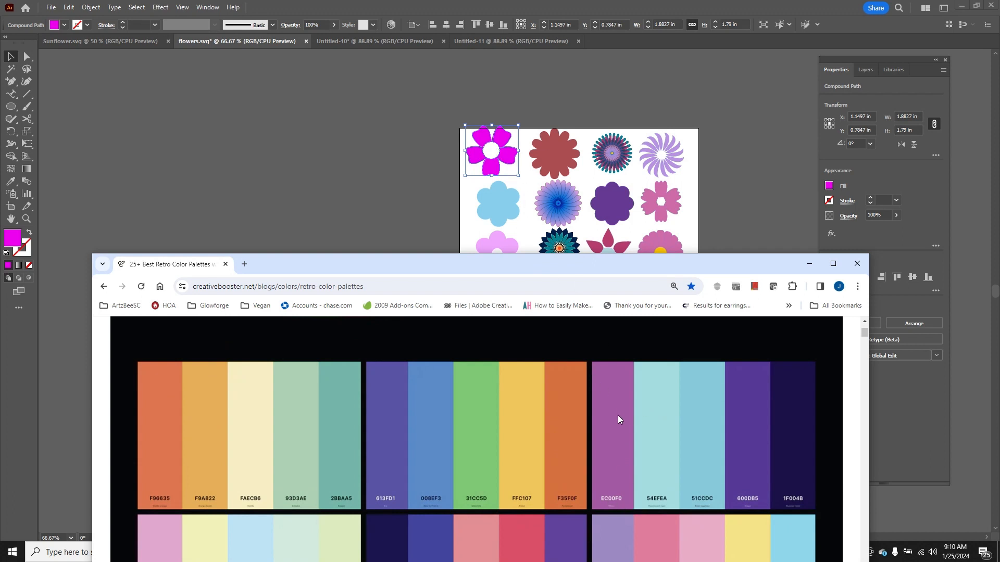
{"action": "left_click", "coordinate": [830, 188]}
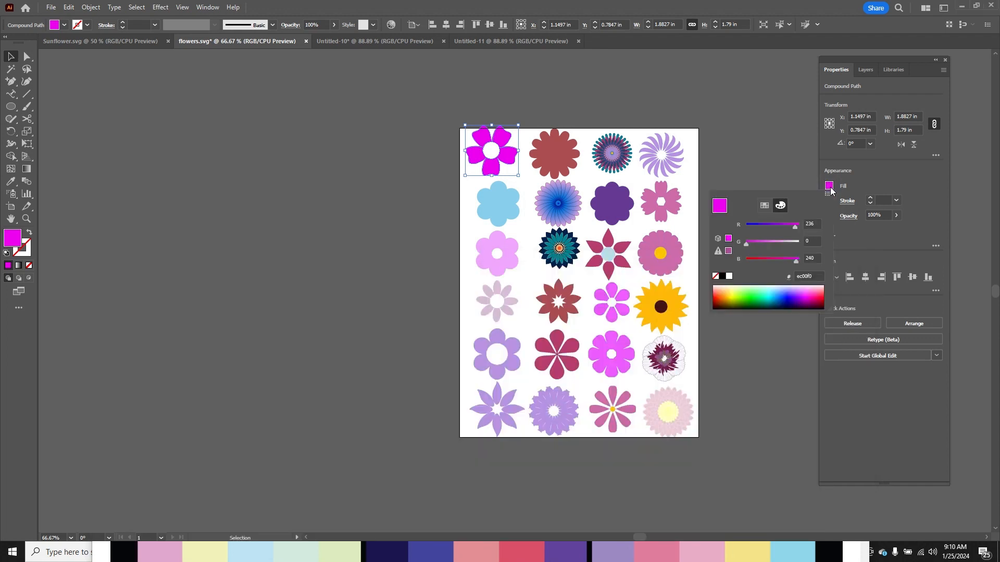
{"action": "left_click", "coordinate": [505, 554]}
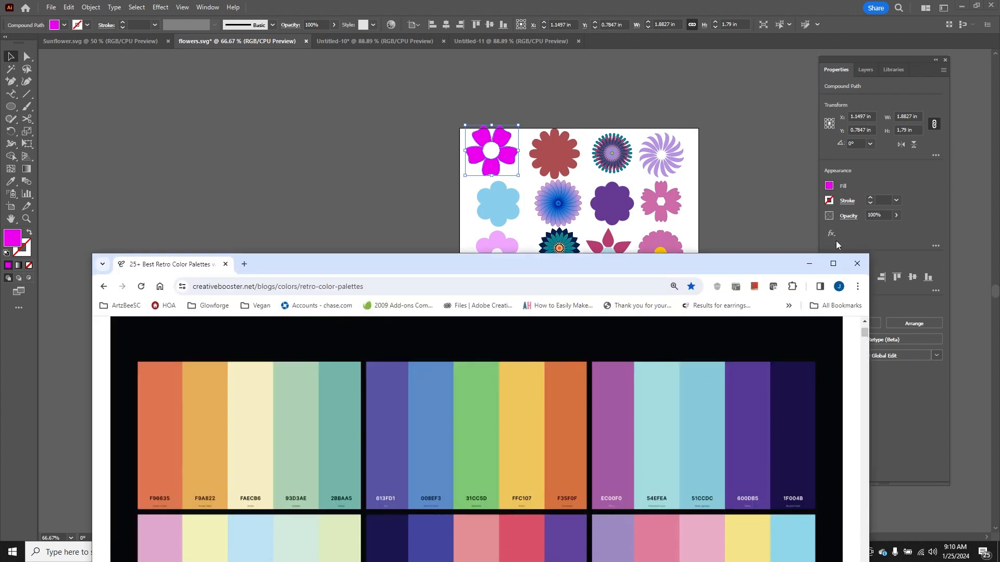
{"action": "left_click", "coordinate": [809, 265]}
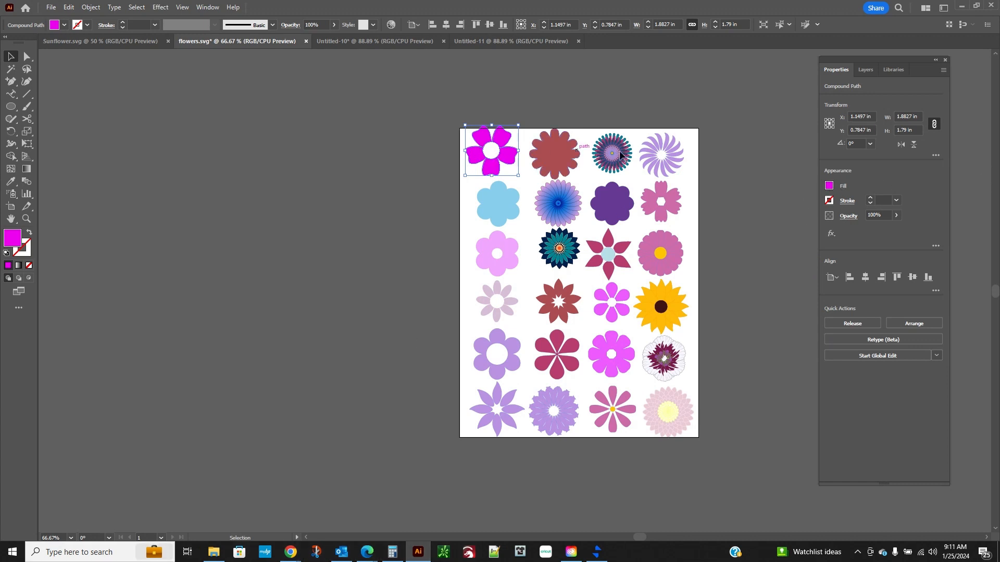
- Try other fill colours on the magenta flower with the RGB sliders, ending at red 161, green 48 and blue 79
{"action": "left_click", "coordinate": [830, 186]}
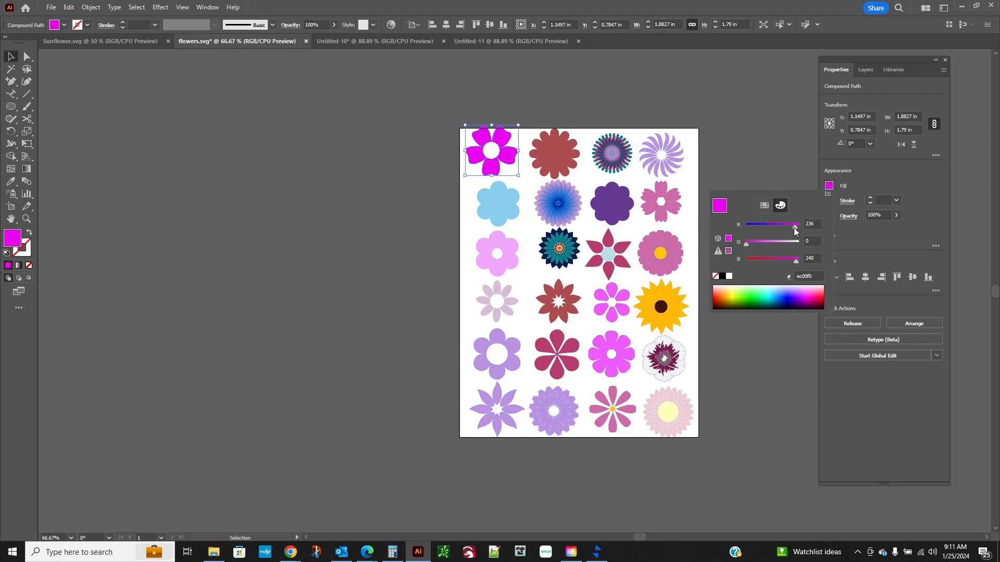
{"action": "left_click_drag", "start_coordinate": [794, 227], "coordinate": [780, 228]}
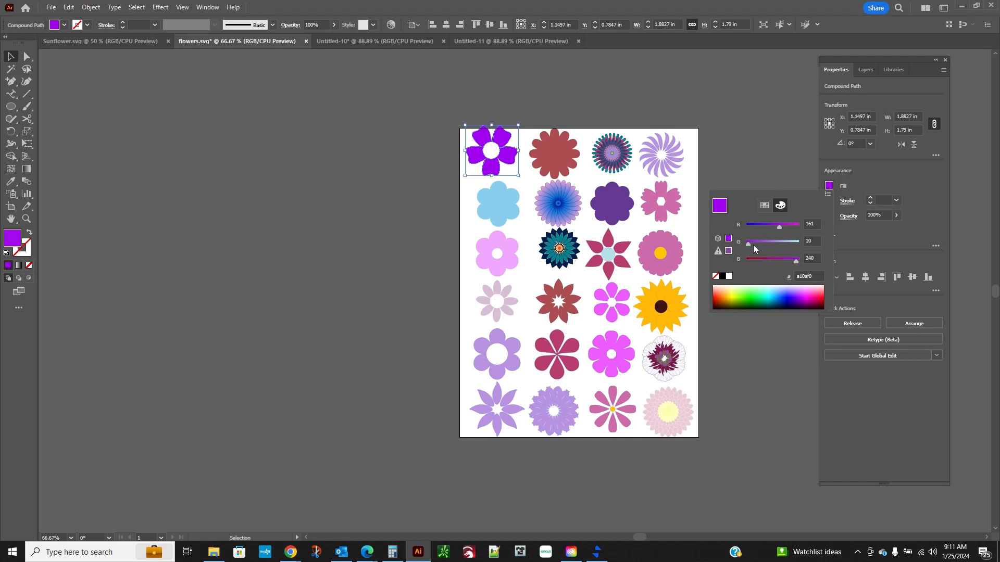
{"action": "left_click_drag", "start_coordinate": [748, 244], "coordinate": [764, 266]}
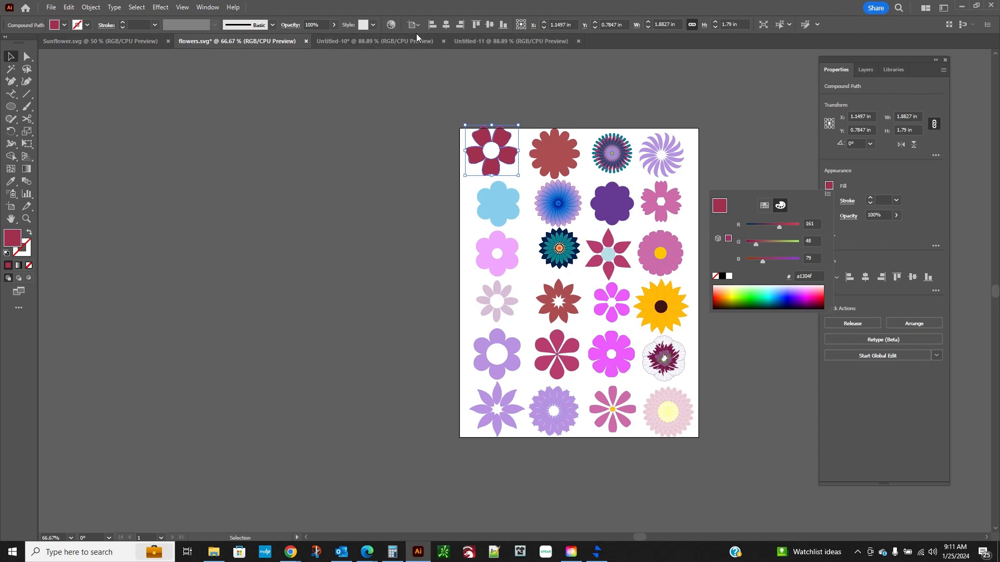
- Undo the RGB slider colour changes one after another until the flower's magenta ec00f0 fill is restored
{"action": "left_click", "coordinate": [64, 7]}
{"action": "left_click", "coordinate": [66, 6]}
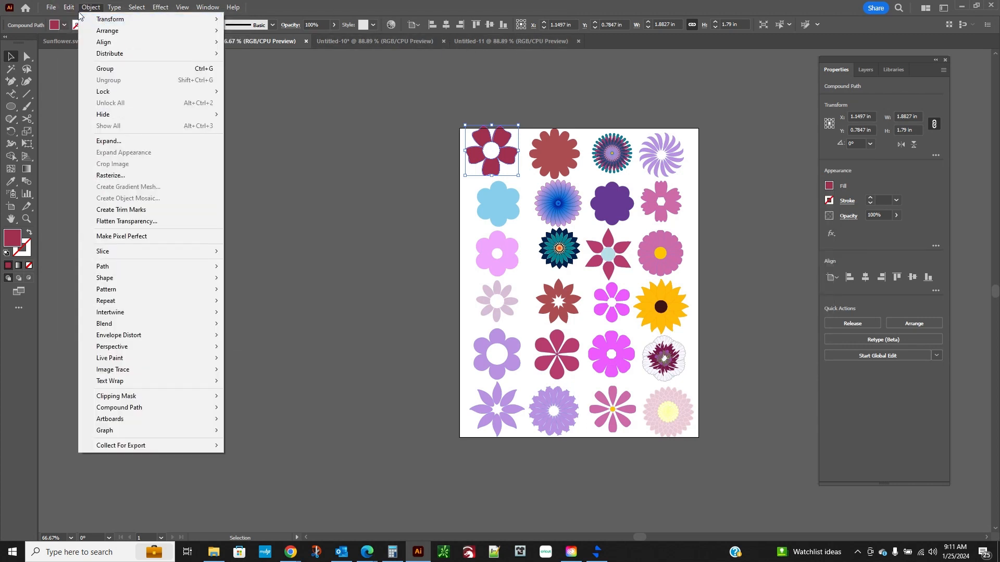
{"action": "left_click", "coordinate": [96, 19]}
{"action": "left_click", "coordinate": [69, 7]}
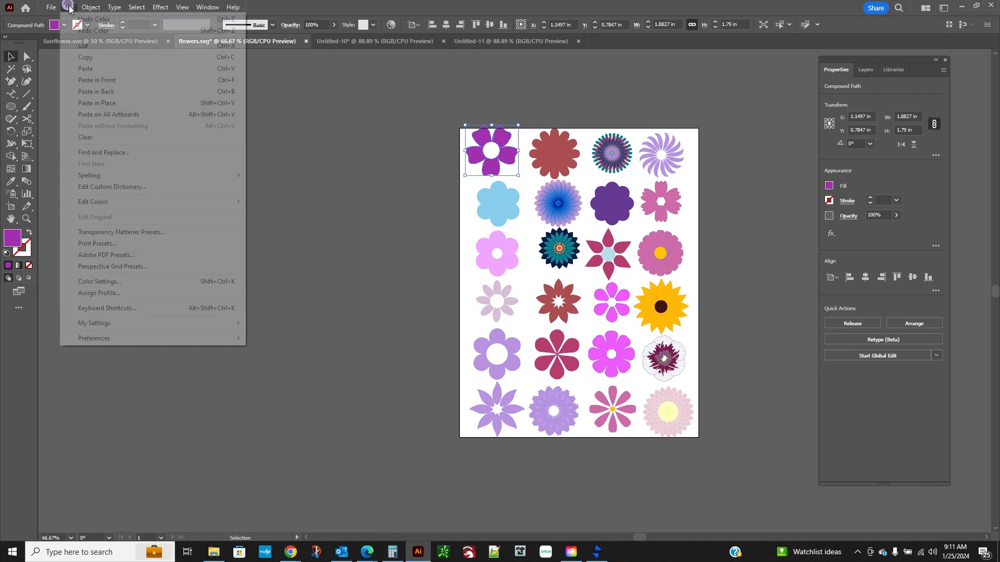
{"action": "left_click", "coordinate": [94, 18]}
{"action": "left_click", "coordinate": [69, 7]}
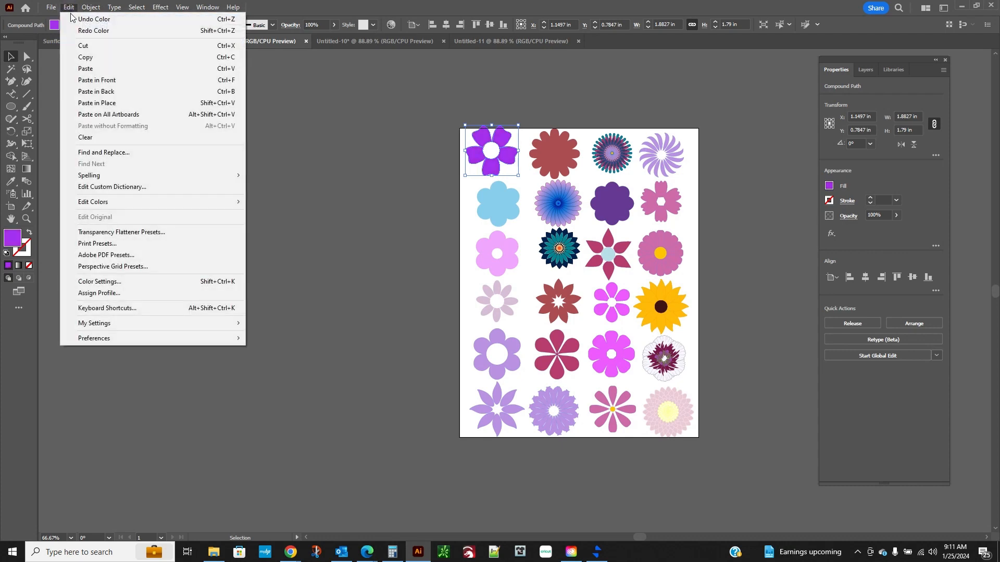
{"action": "left_click", "coordinate": [72, 18]}
{"action": "left_click", "coordinate": [69, 8]}
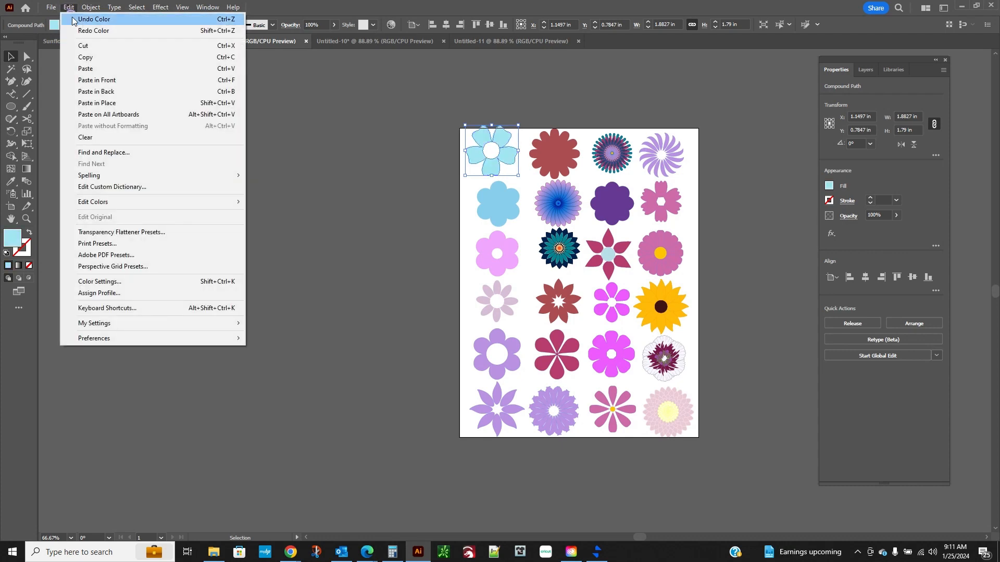
{"action": "left_click", "coordinate": [73, 20]}
{"action": "left_click", "coordinate": [69, 7]}
{"action": "left_click", "coordinate": [83, 19]}
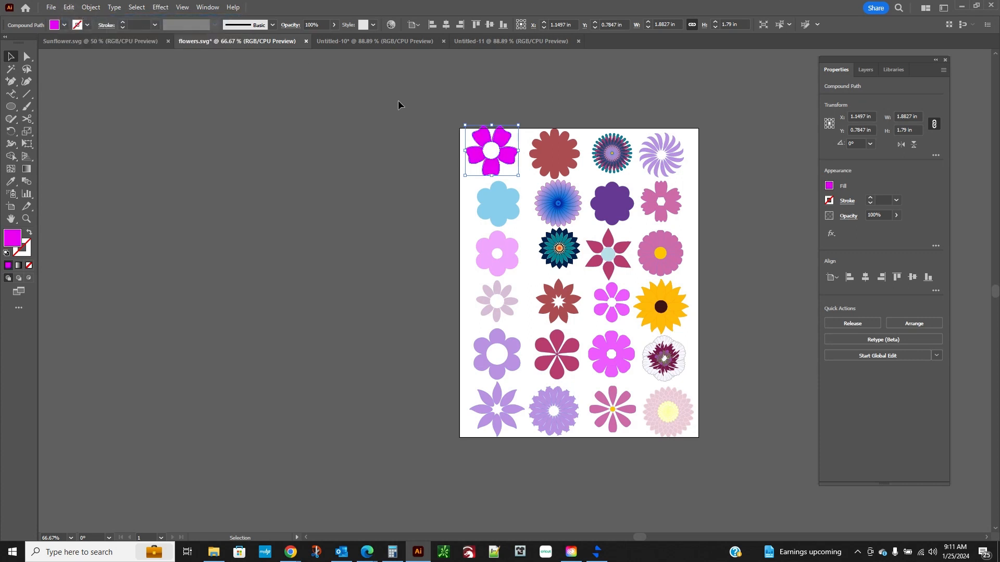
- Move the magenta flower slightly so it sits within the artboard, at about X 1.21 in and Y 0.94 in
{"action": "left_click", "coordinate": [723, 223]}
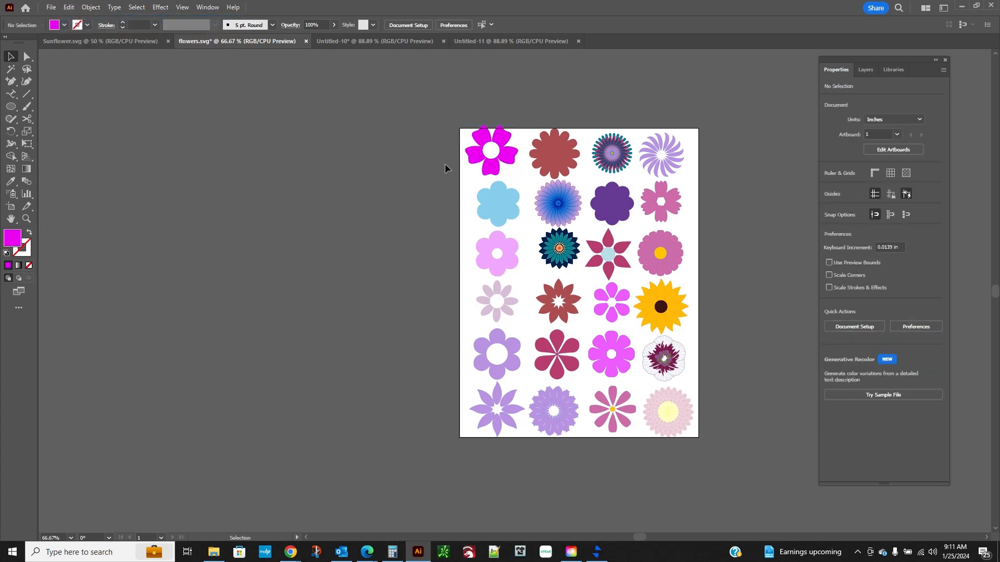
{"action": "left_click_drag", "start_coordinate": [455, 121], "coordinate": [502, 157]}
{"action": "left_click", "coordinate": [589, 111]}
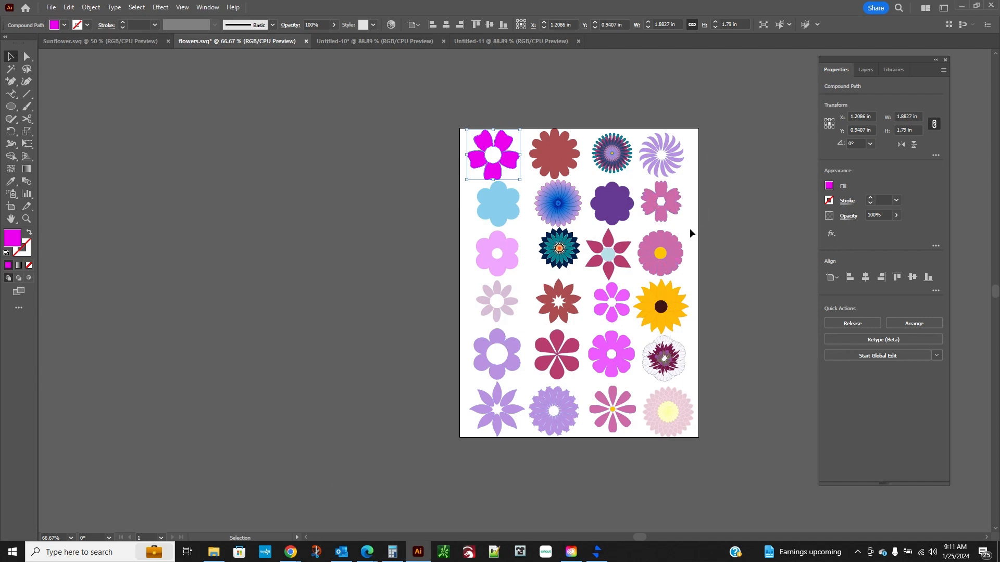
- Copy the pink flower group with the yellow centre in the third row of flowers.svg
{"action": "left_click_drag", "start_coordinate": [695, 229], "coordinate": [637, 277]}
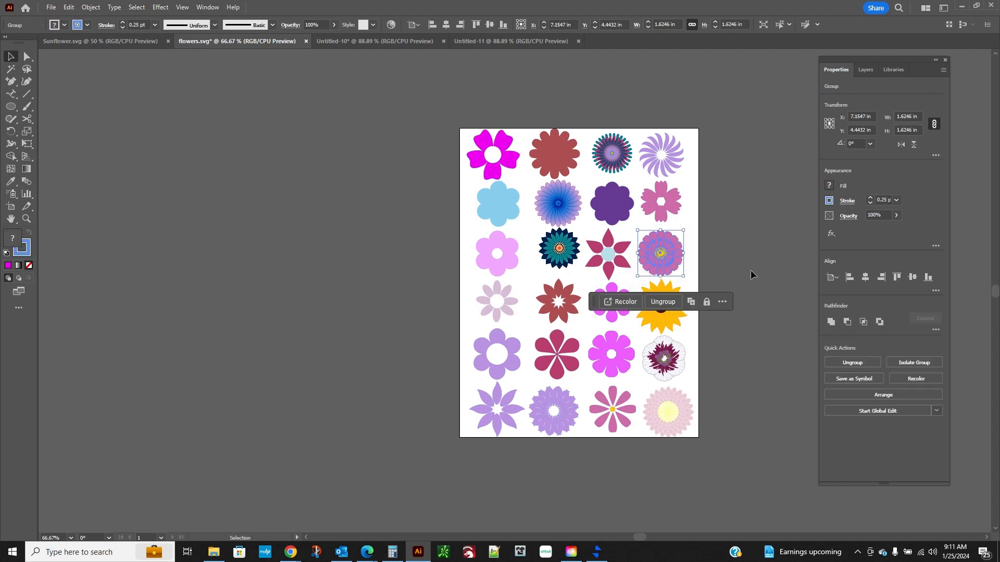
{"action": "right_click", "coordinate": [672, 255]}
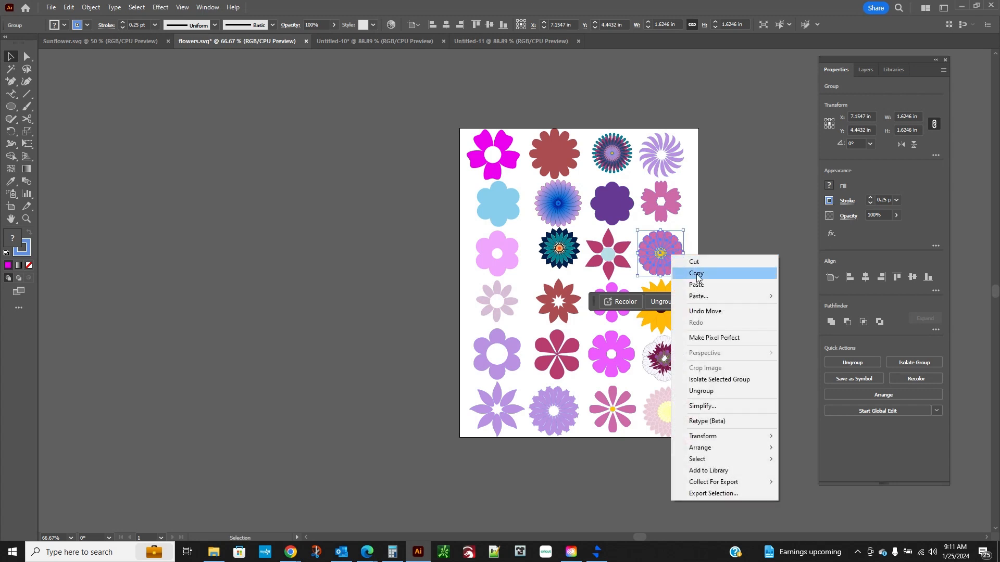
- Check the other open documents and create a new portrait Letter document, 8.5 x 11 in, in RGB Color with units in inches
{"action": "left_click", "coordinate": [489, 44]}
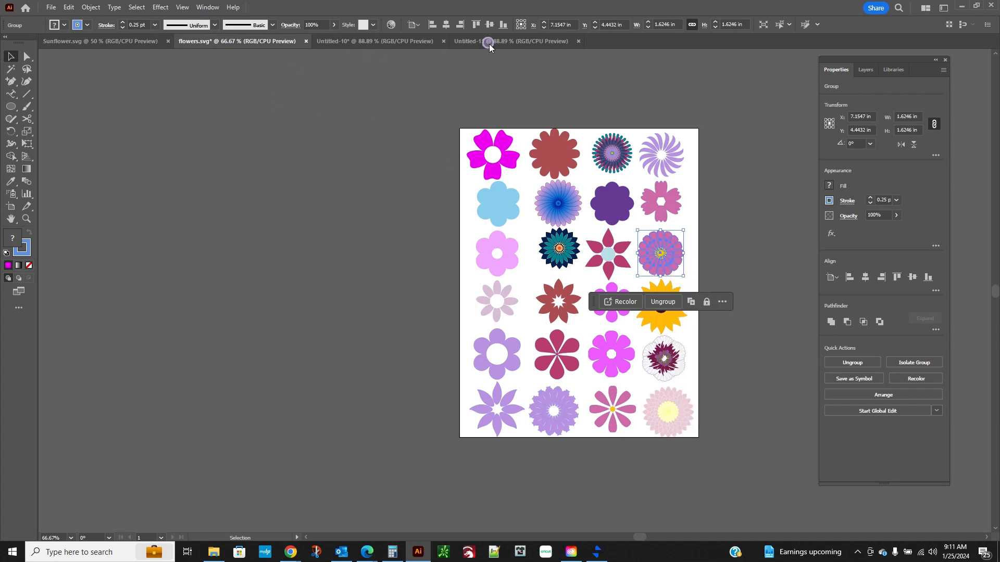
{"action": "left_click", "coordinate": [489, 44]}
{"action": "left_click", "coordinate": [363, 43]}
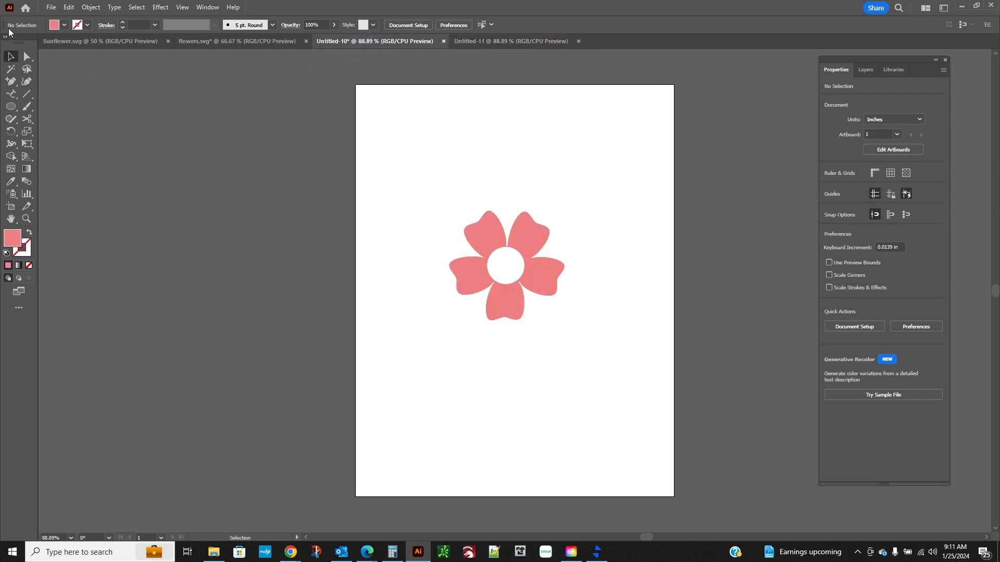
{"action": "left_click", "coordinate": [51, 8]}
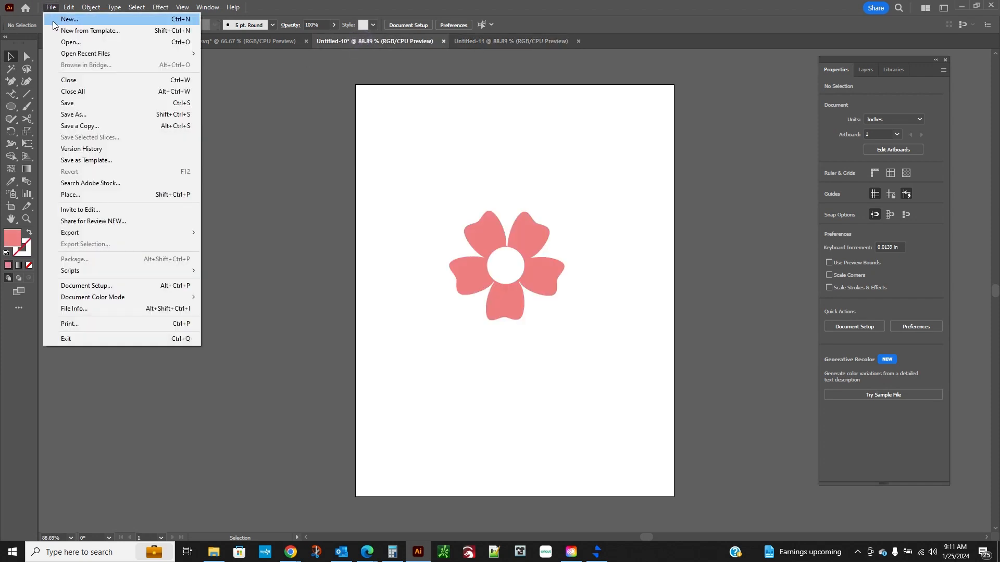
{"action": "left_click", "coordinate": [70, 19]}
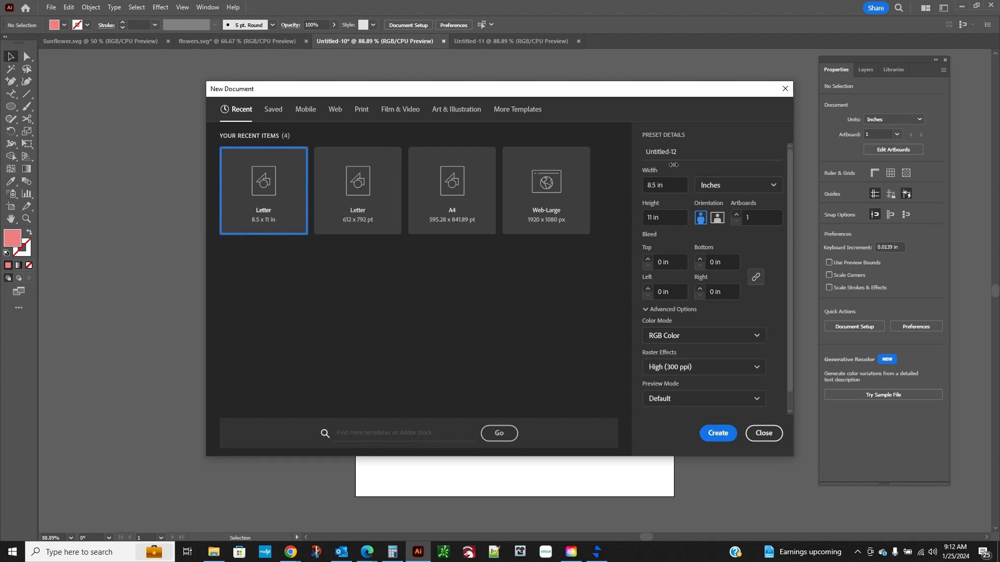
{"action": "left_click", "coordinate": [756, 187]}
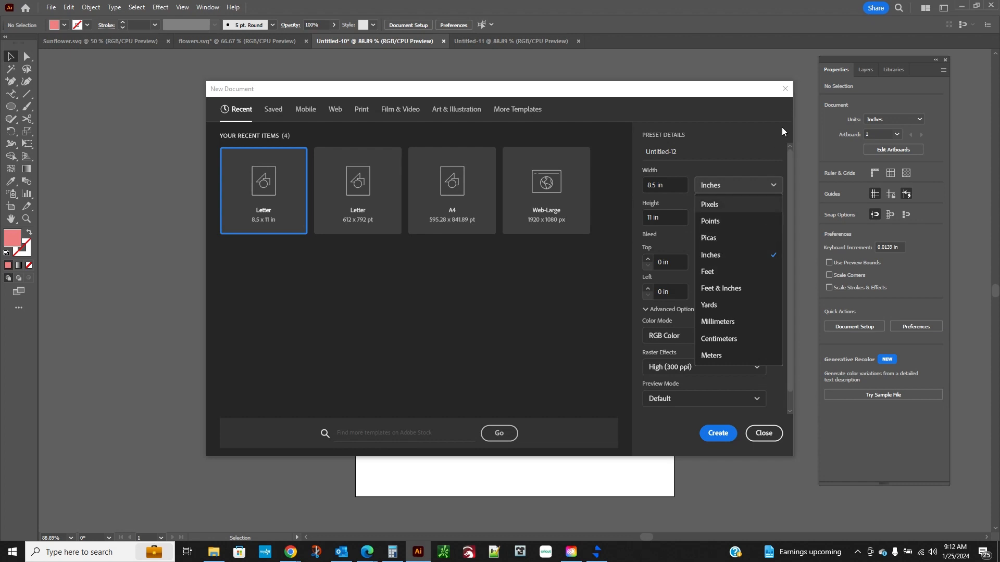
{"action": "left_click", "coordinate": [767, 124]}
{"action": "left_click", "coordinate": [715, 440]}
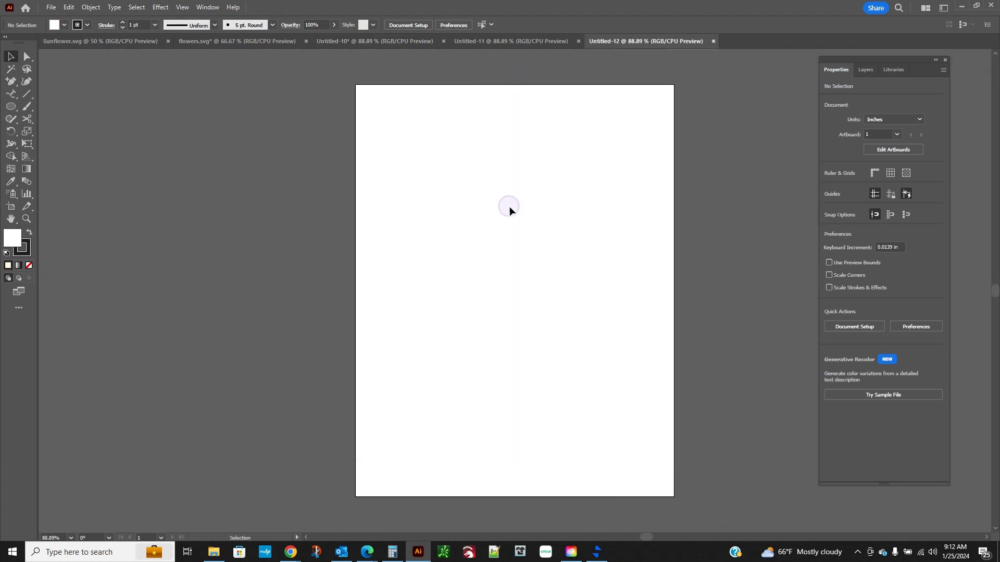
- Paste the copied flower group into the new document and enlarge it proportionally to about 8.11 in wide and high
{"action": "key", "text": "ctrl+v"}
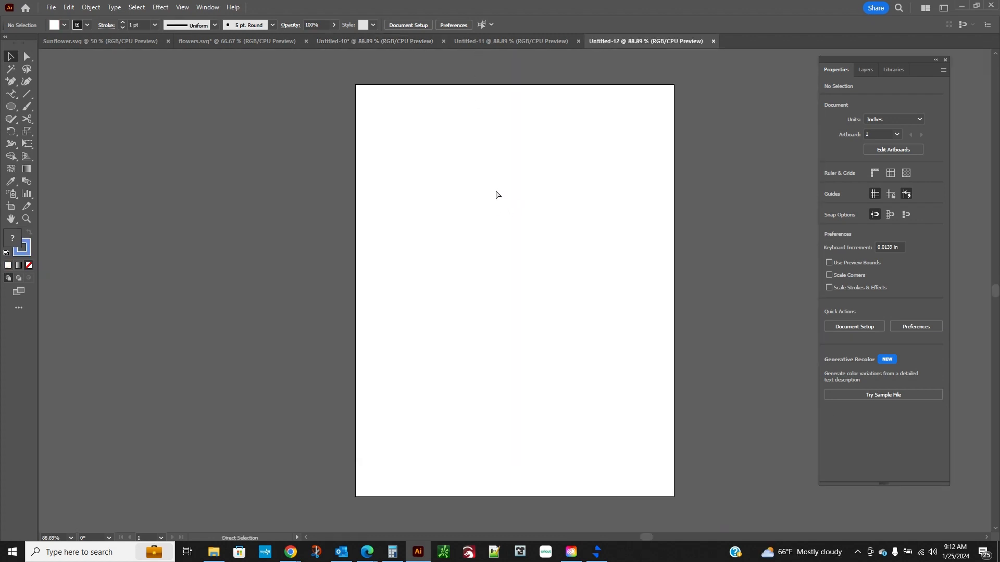
{"action": "right_click", "coordinate": [544, 180]}
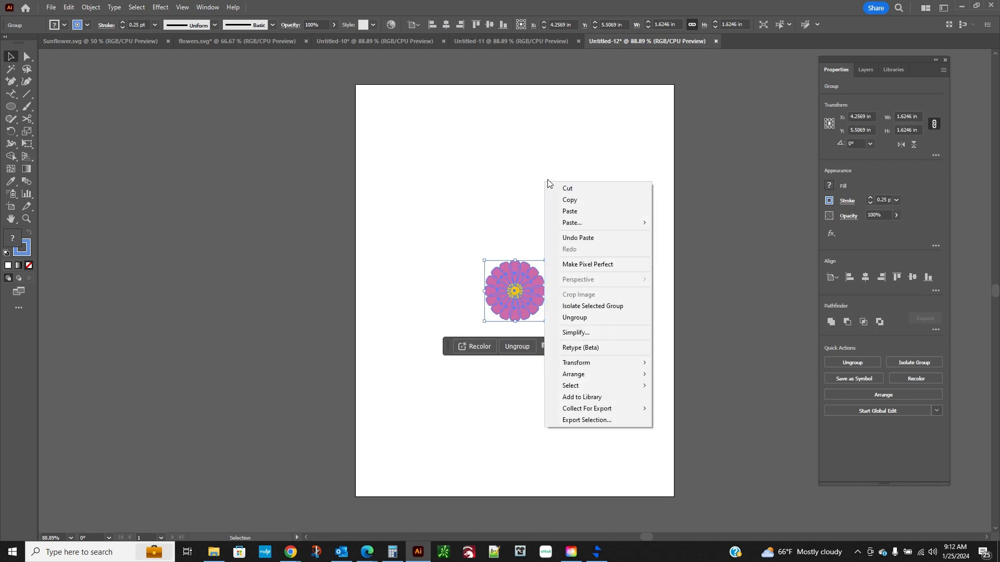
{"action": "left_click", "coordinate": [435, 212]}
{"action": "left_click", "coordinate": [469, 294]}
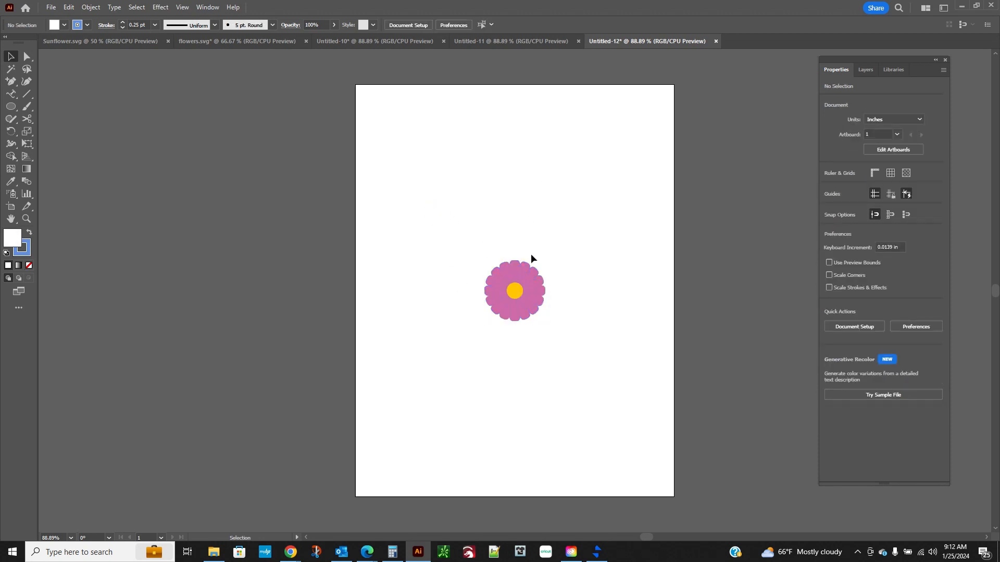
{"action": "left_click_drag", "start_coordinate": [470, 232], "coordinate": [571, 339]}
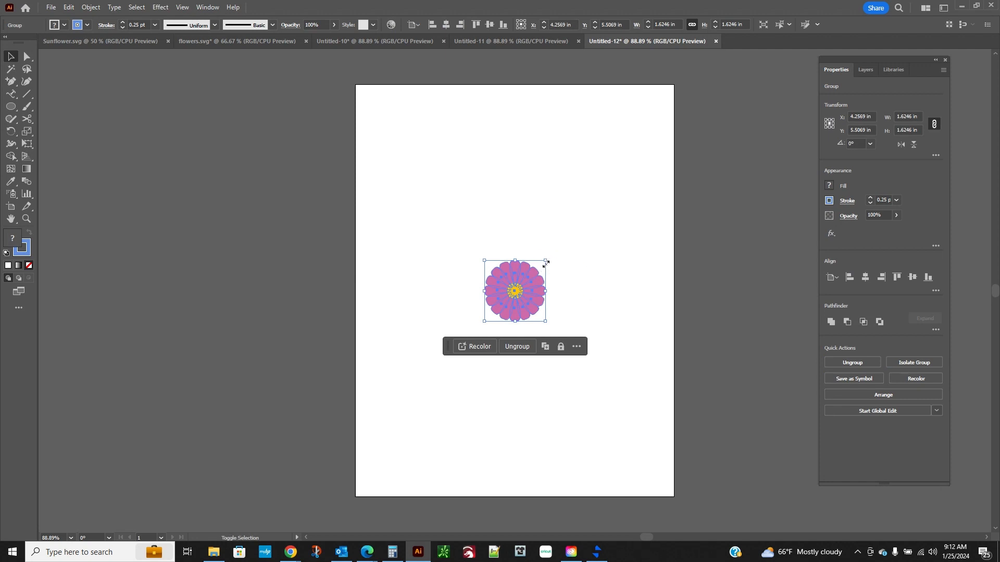
{"action": "left_click_drag", "start_coordinate": [545, 261], "coordinate": [681, 128]}
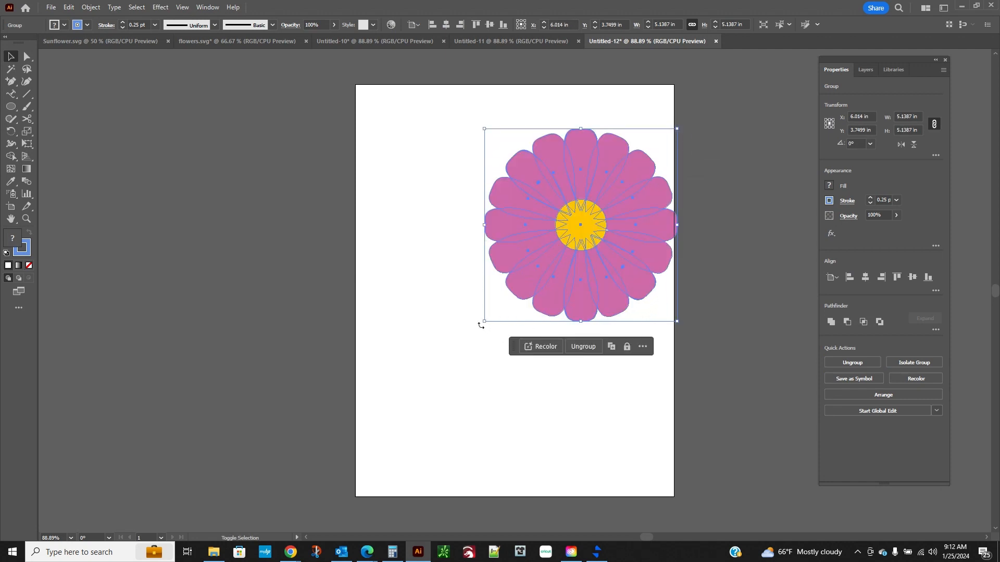
{"action": "left_click_drag", "start_coordinate": [481, 325], "coordinate": [326, 436]}
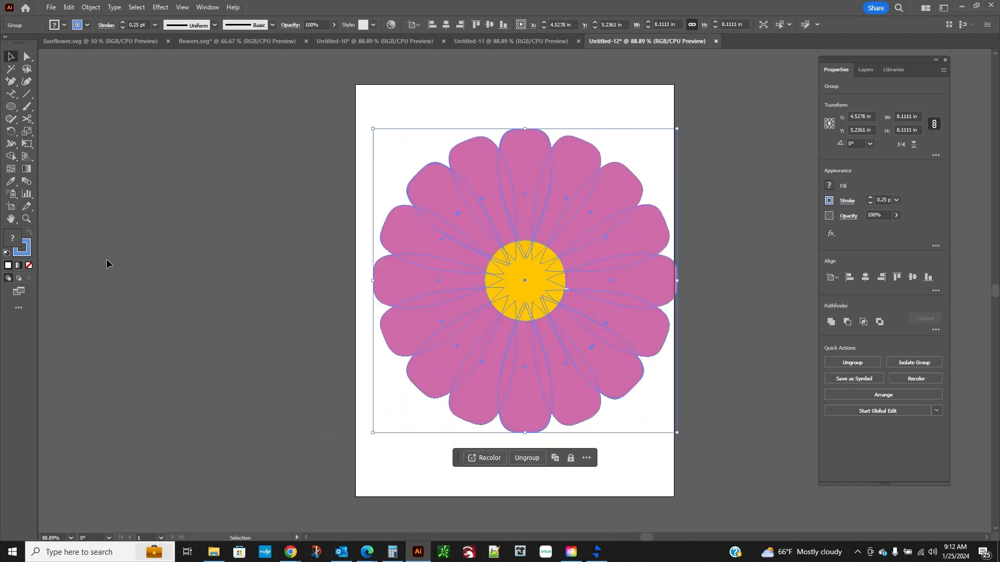
{"action": "left_click", "coordinate": [731, 296]}
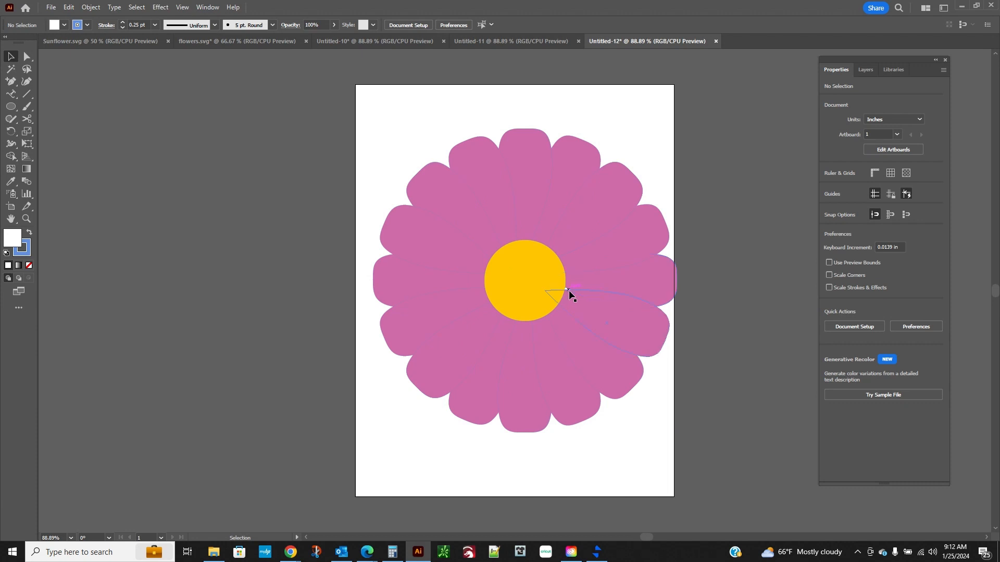
- Ungroup the flower, and ungroup its pink petals too, so each petal and the yellow centre are separate objects
{"action": "left_click", "coordinate": [577, 344]}
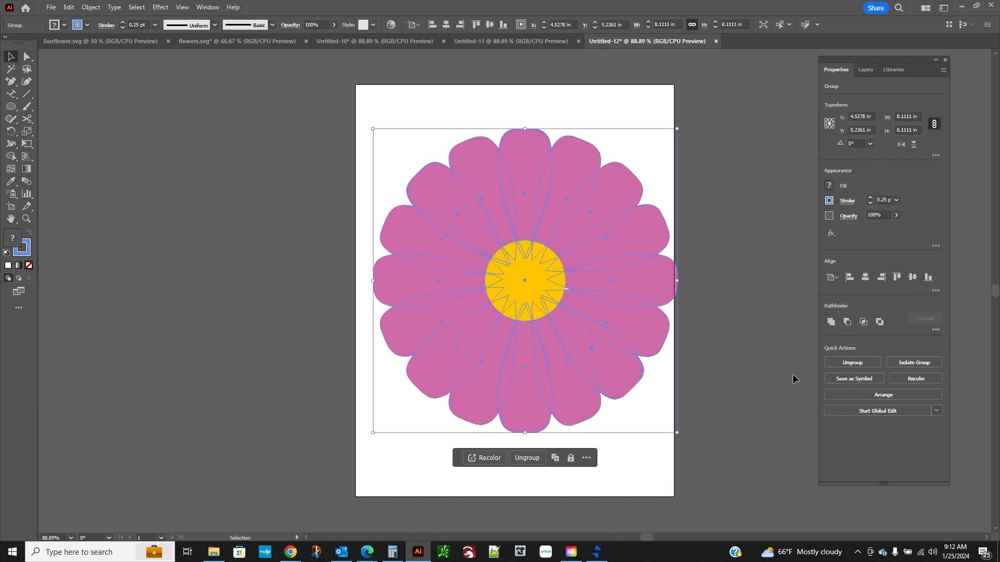
{"action": "left_click", "coordinate": [848, 361]}
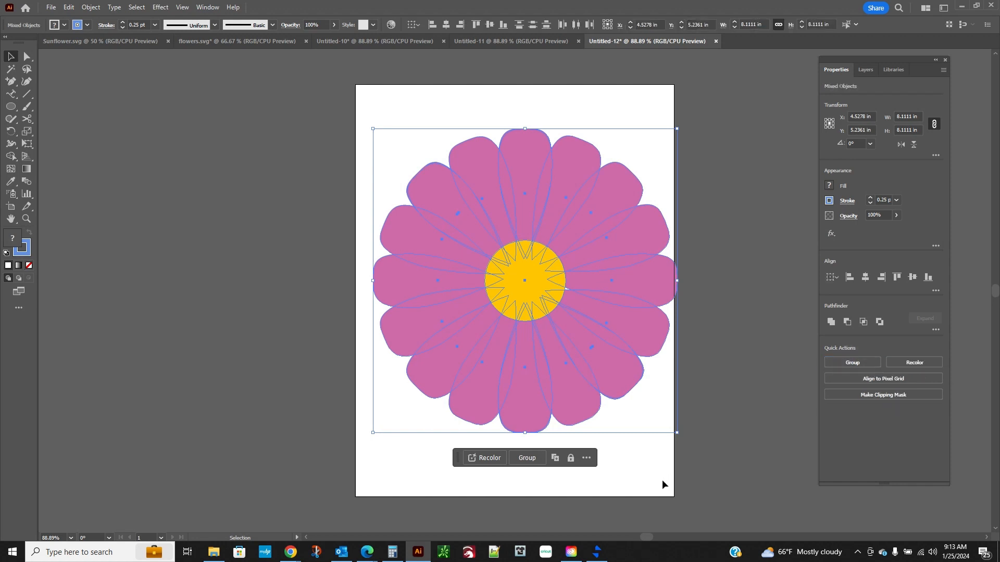
{"action": "left_click", "coordinate": [646, 480]}
{"action": "left_click", "coordinate": [603, 316]}
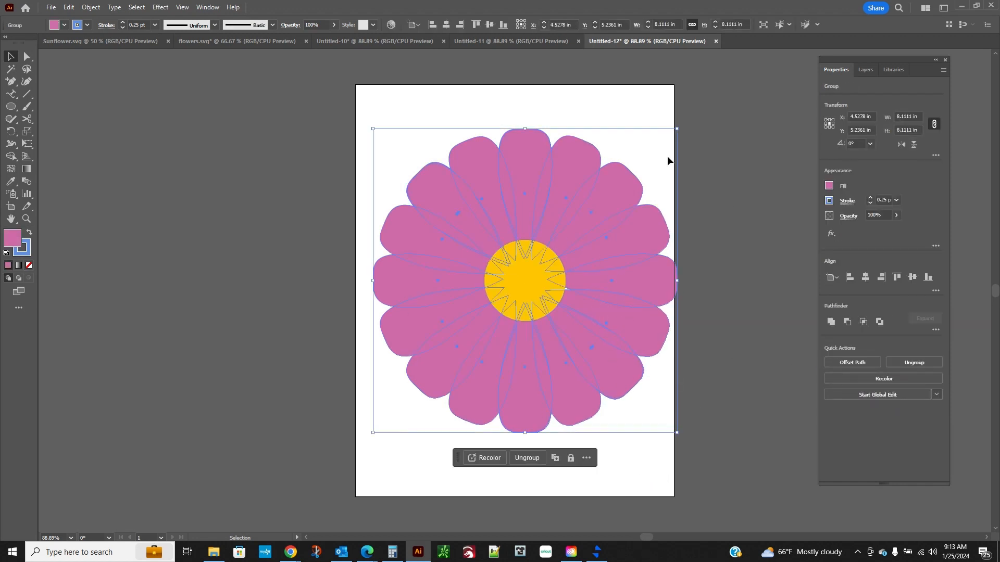
{"action": "left_click", "coordinate": [899, 363]}
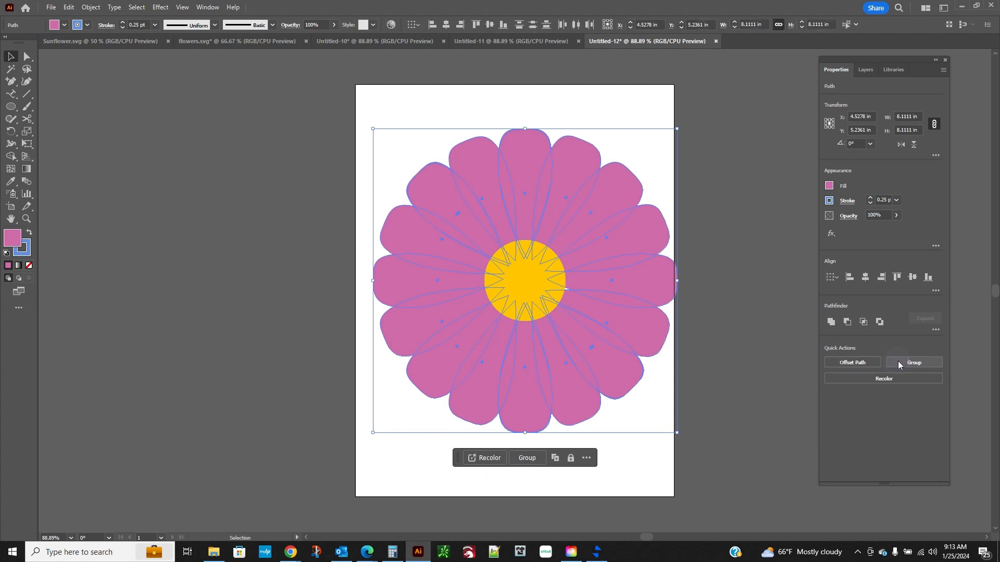
{"action": "left_click", "coordinate": [749, 279]}
- Reshape the upper edge of the lower-right petal with Direct Selection to close the small white gap beside the yellow centre
{"action": "left_click", "coordinate": [636, 298]}
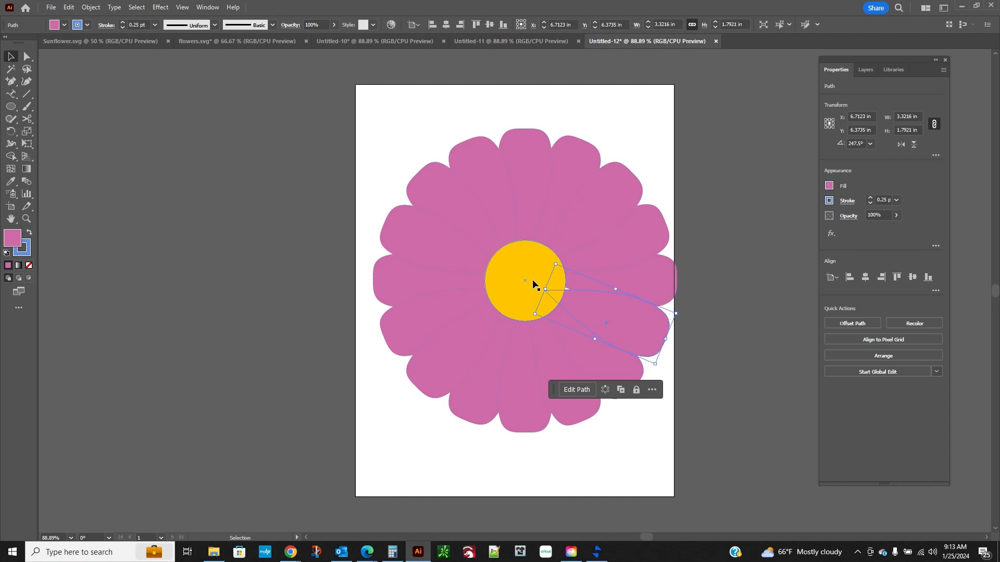
{"action": "left_click", "coordinate": [27, 57]}
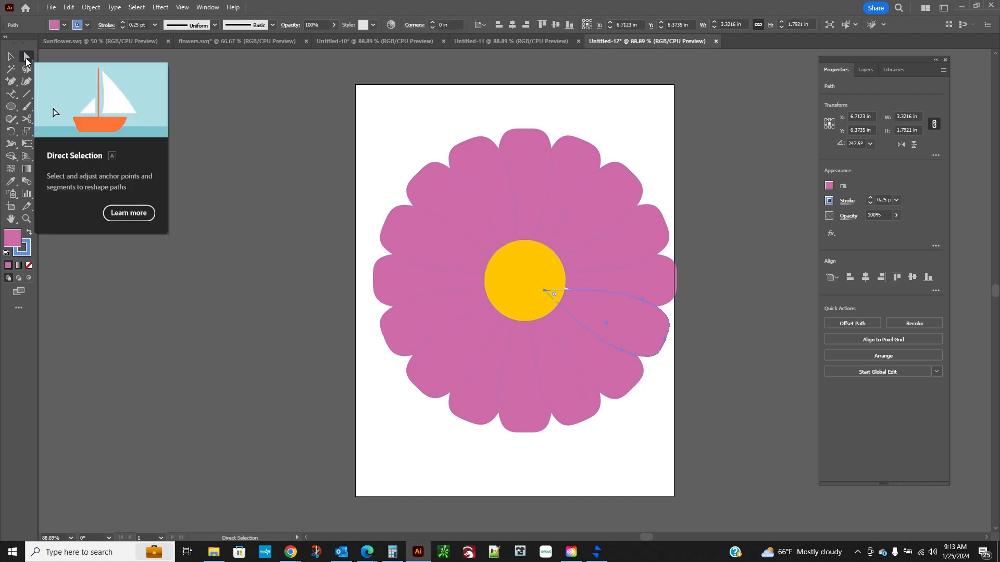
{"action": "left_click", "coordinate": [545, 290]}
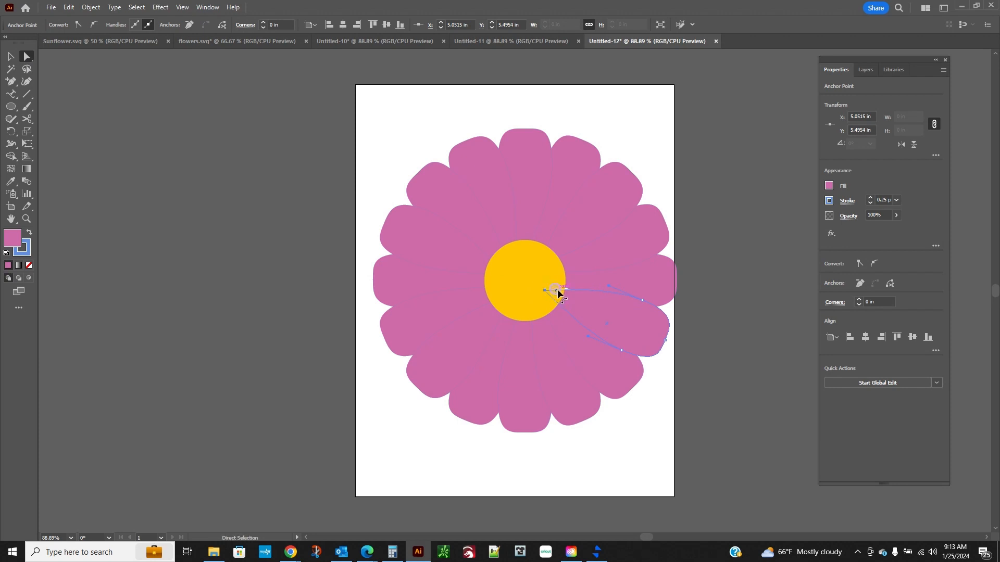
{"action": "left_click_drag", "start_coordinate": [557, 291], "coordinate": [565, 330]}
{"action": "left_click", "coordinate": [11, 61]}
{"action": "left_click", "coordinate": [745, 302]}
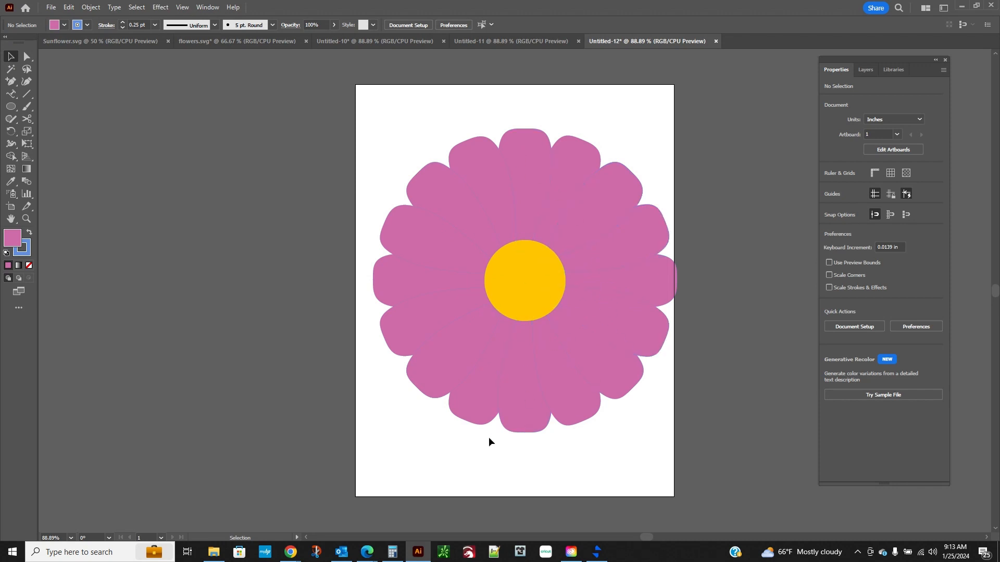
- Set the stroke colour of all the pink petals, excluding the yellow centre, to black (000000)
{"action": "left_click_drag", "start_coordinate": [345, 81], "coordinate": [704, 500]}
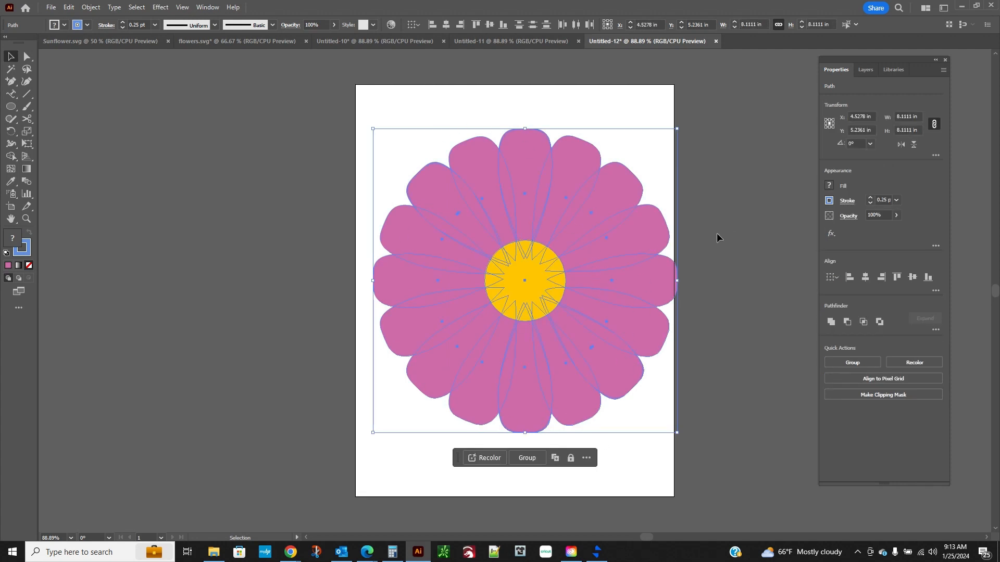
{"action": "left_click", "coordinate": [520, 285], "text": "shift"}
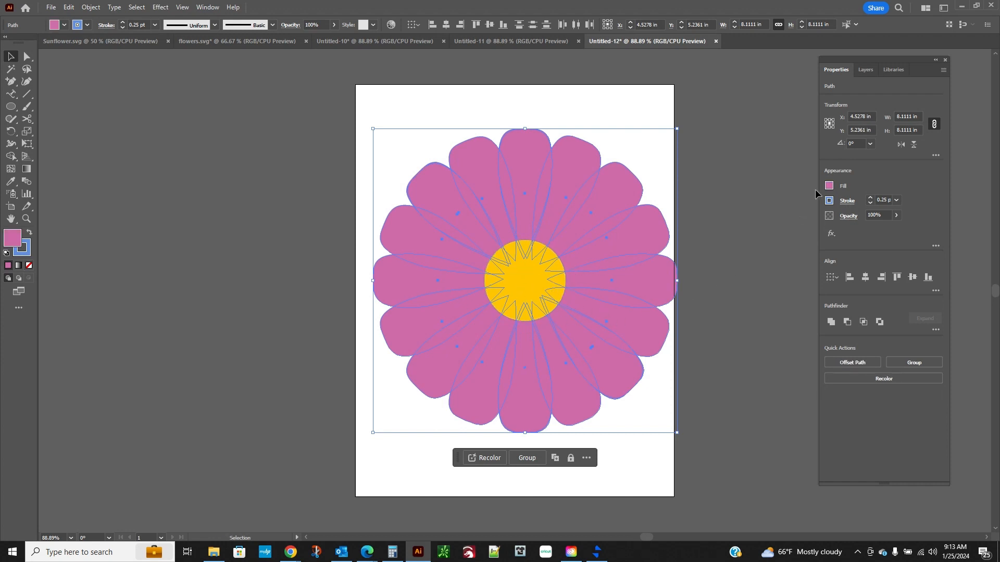
{"action": "left_click", "coordinate": [829, 201]}
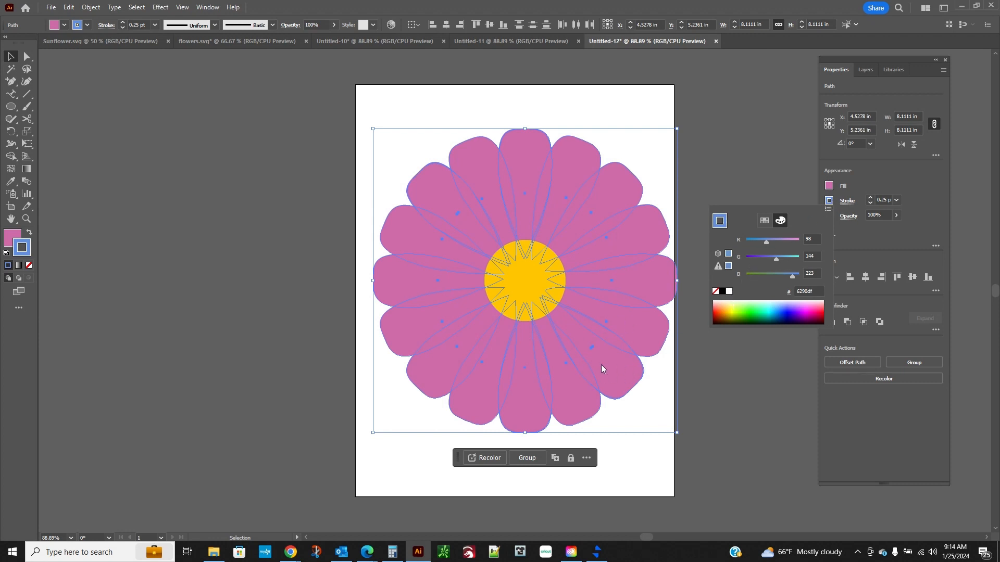
{"action": "left_click", "coordinate": [723, 293]}
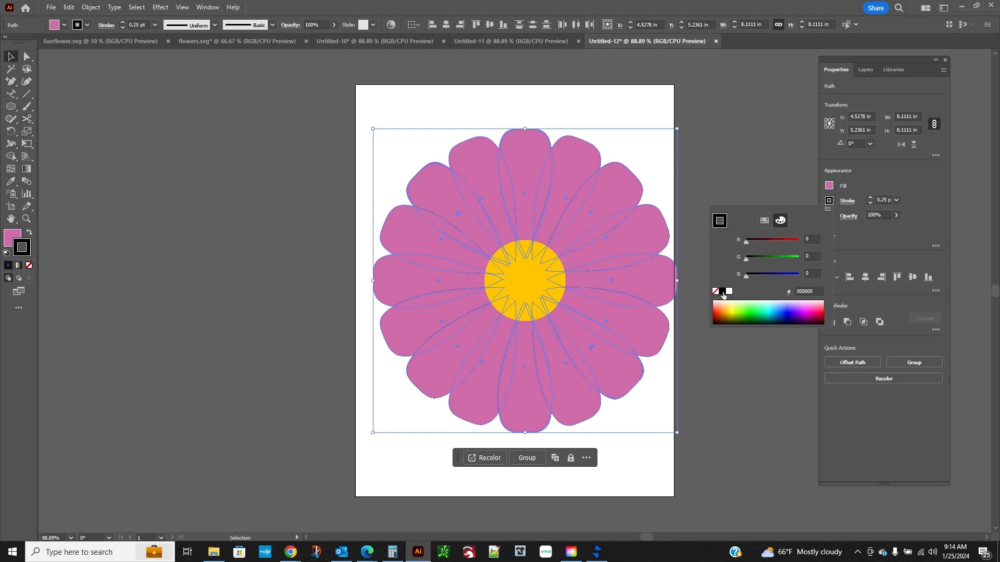
{"action": "left_click", "coordinate": [888, 176]}
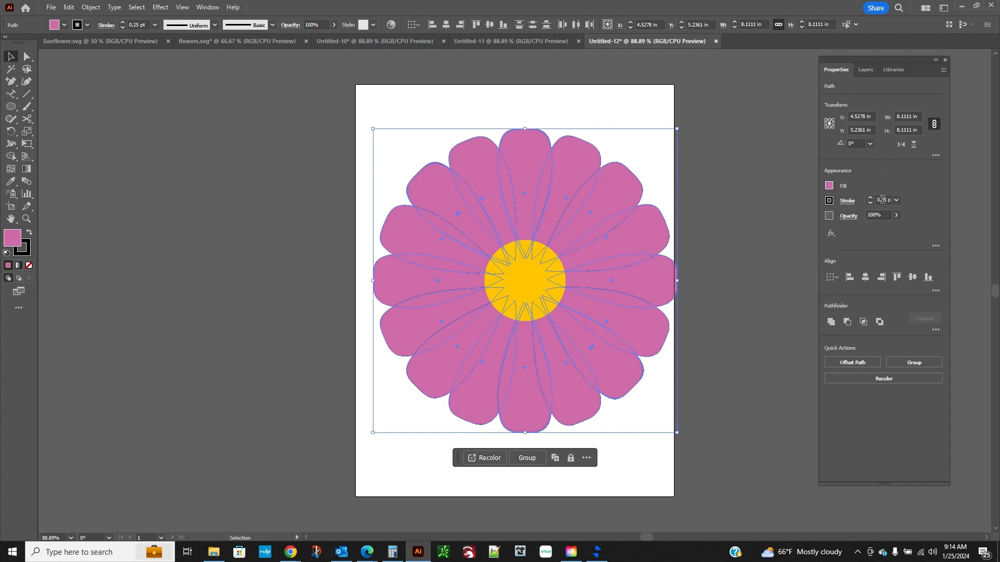
{"action": "left_click", "coordinate": [770, 272]}
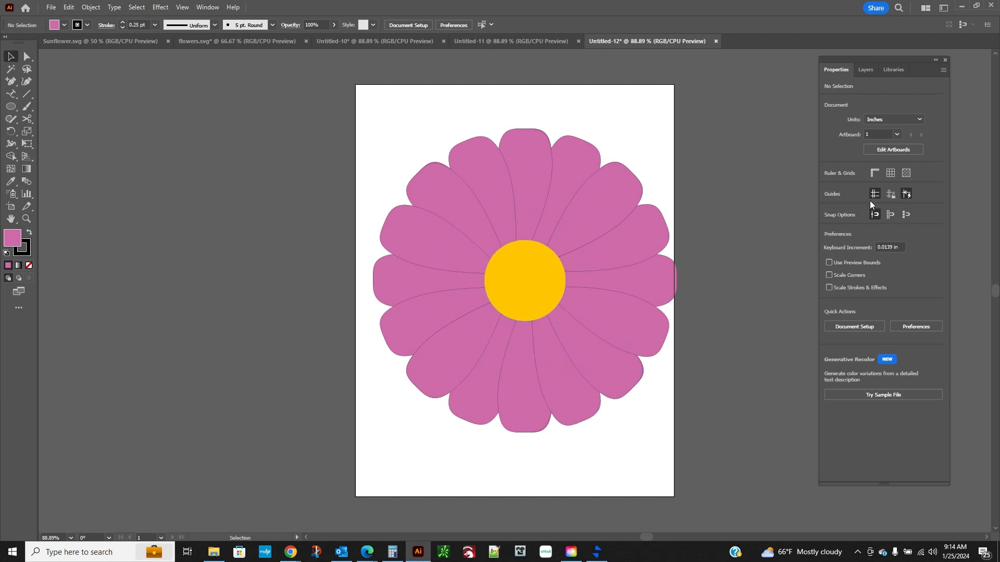
- Set the stroke weight of the reshaped lower-right petal to 0.025 pt
{"action": "left_click", "coordinate": [601, 313]}
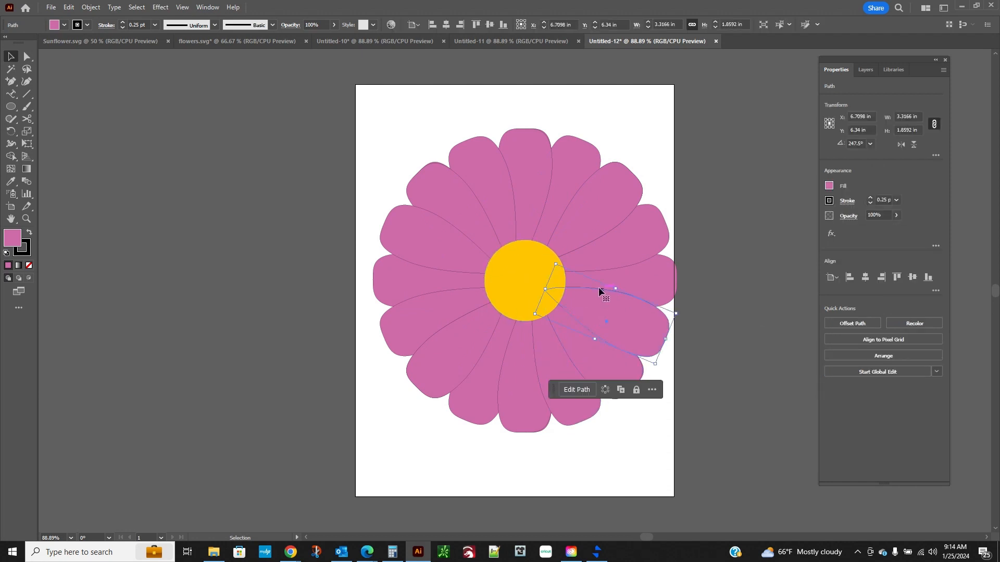
{"action": "left_click", "coordinate": [881, 200]}
{"action": "type", "text": "1.0"}
{"action": "key", "text": "Return"}
{"action": "left_click", "coordinate": [719, 321]}
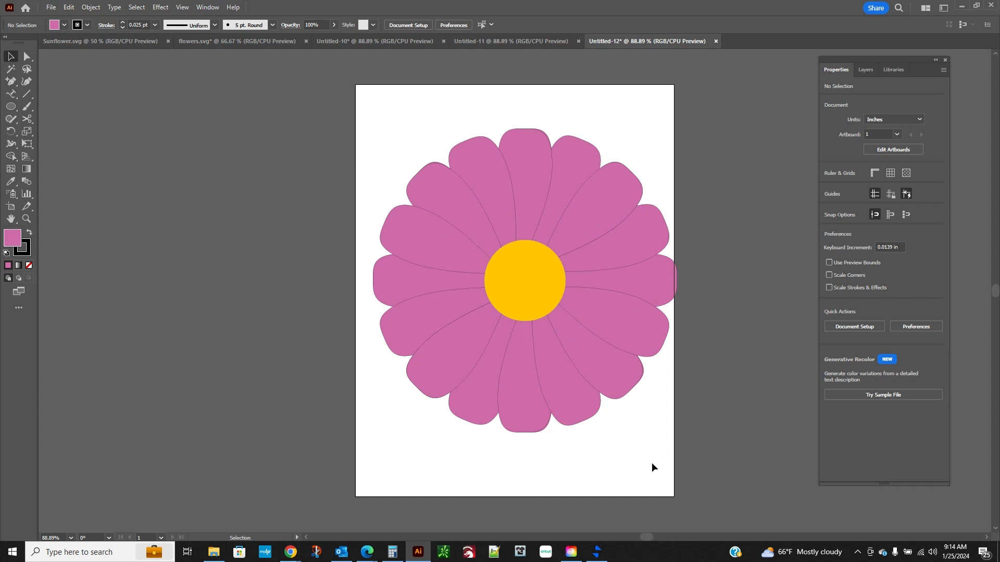
- Check the stroke weight and stroke colour settings of the reshaped lower-right petal
{"action": "left_click", "coordinate": [621, 331]}
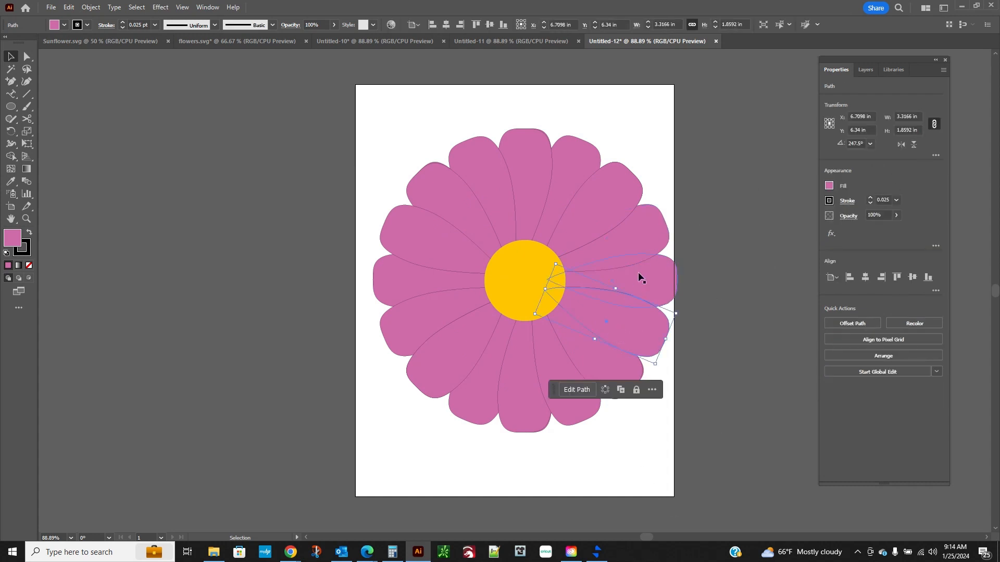
{"action": "left_click", "coordinate": [829, 201]}
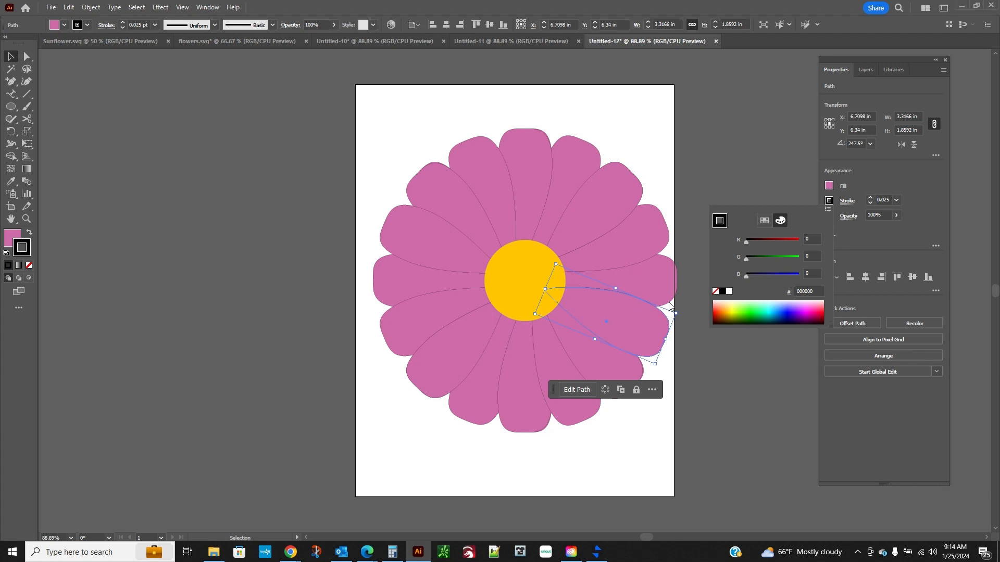
{"action": "left_click", "coordinate": [707, 135]}
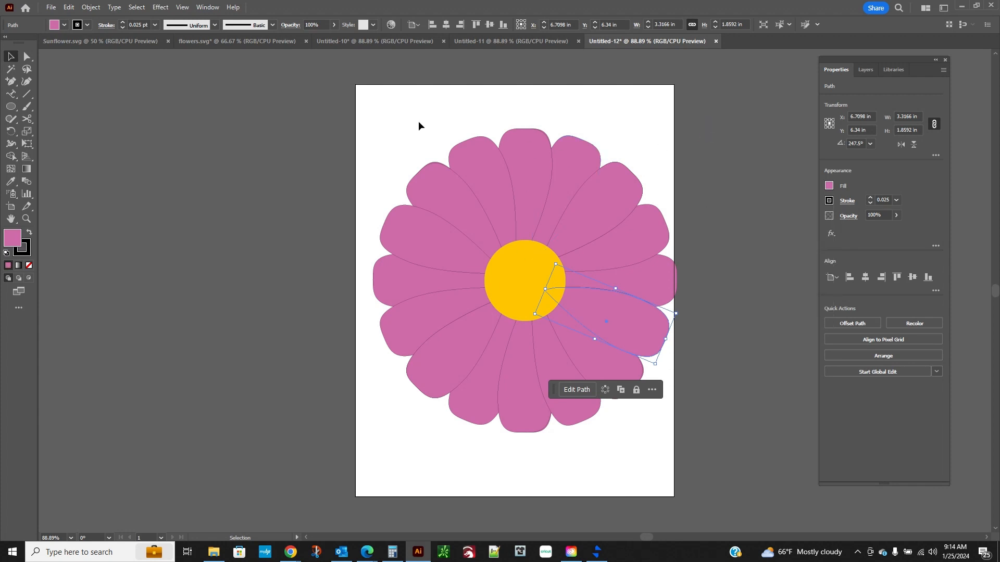
{"action": "left_click", "coordinate": [337, 149]}
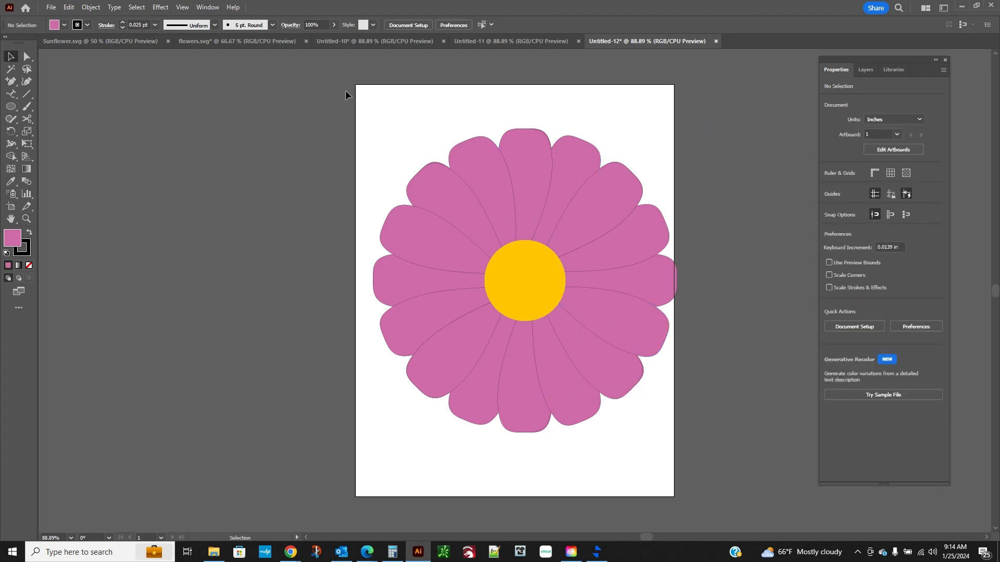
- Group the whole flower and move it fully inside the artboard, to about X 4.14 in and Y 5.05 in
{"action": "left_click_drag", "start_coordinate": [303, 101], "coordinate": [749, 496]}
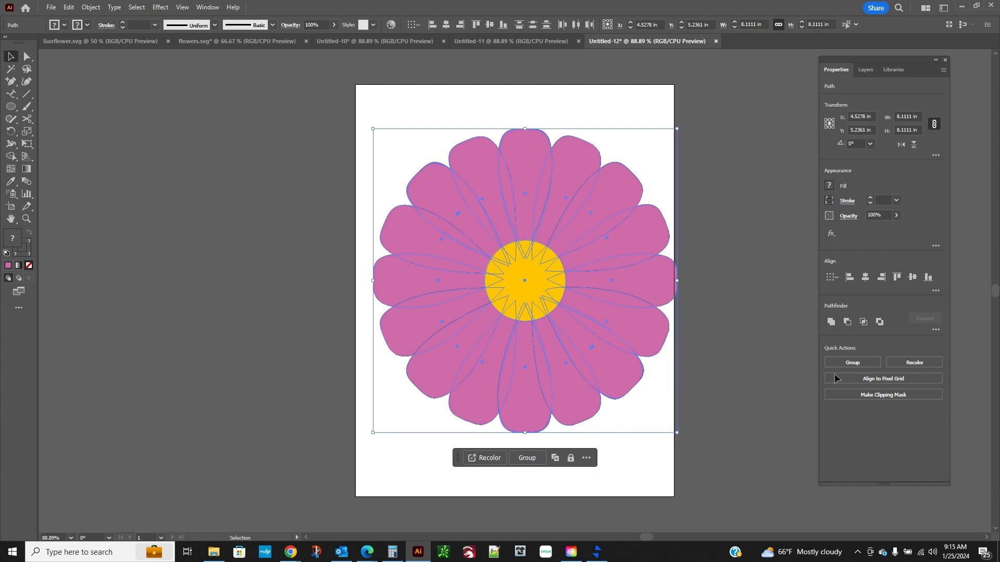
{"action": "left_click", "coordinate": [849, 363]}
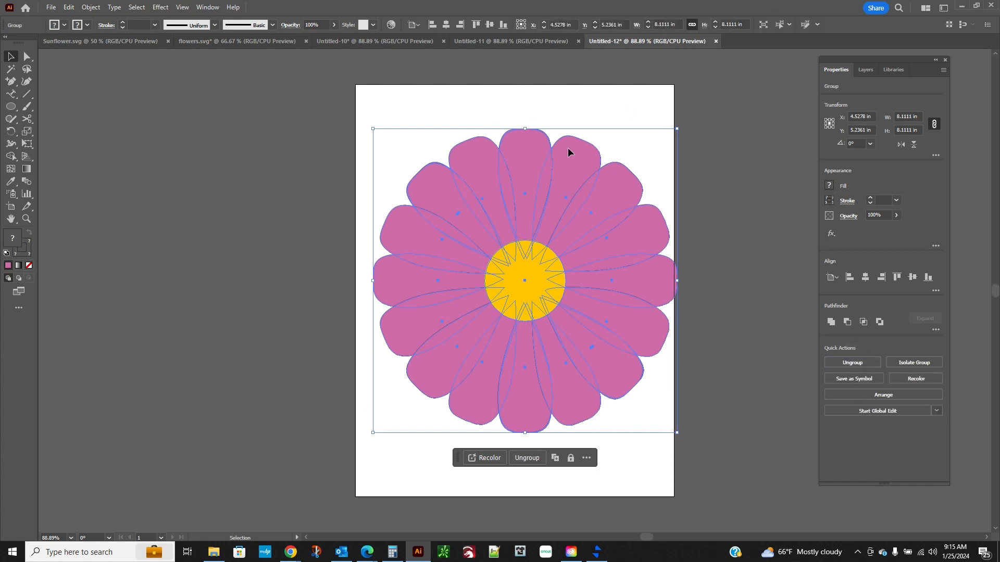
{"action": "left_click", "coordinate": [716, 405]}
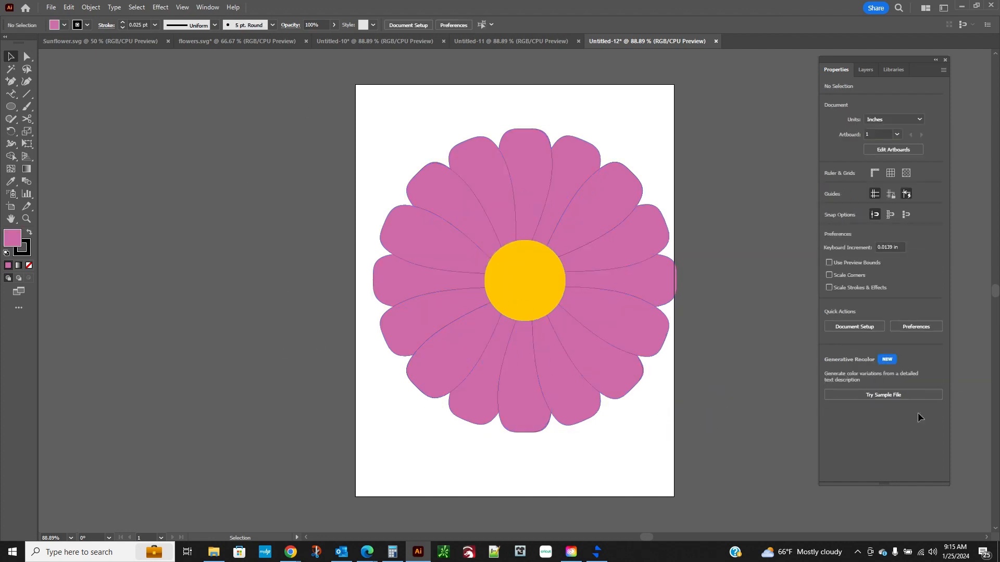
{"action": "left_click_drag", "start_coordinate": [530, 290], "coordinate": [517, 283]}
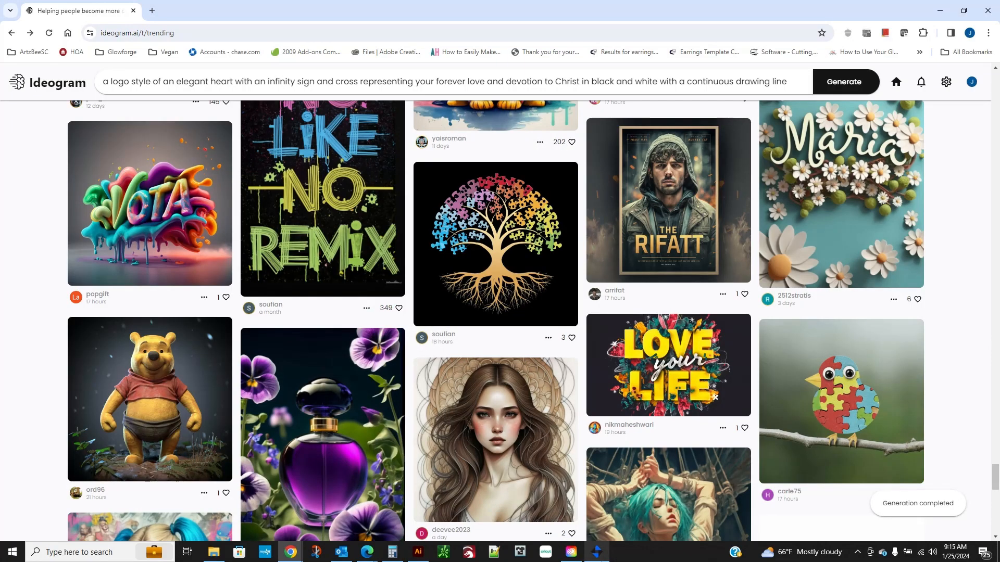
{"action": "left_click", "coordinate": [419, 553]}
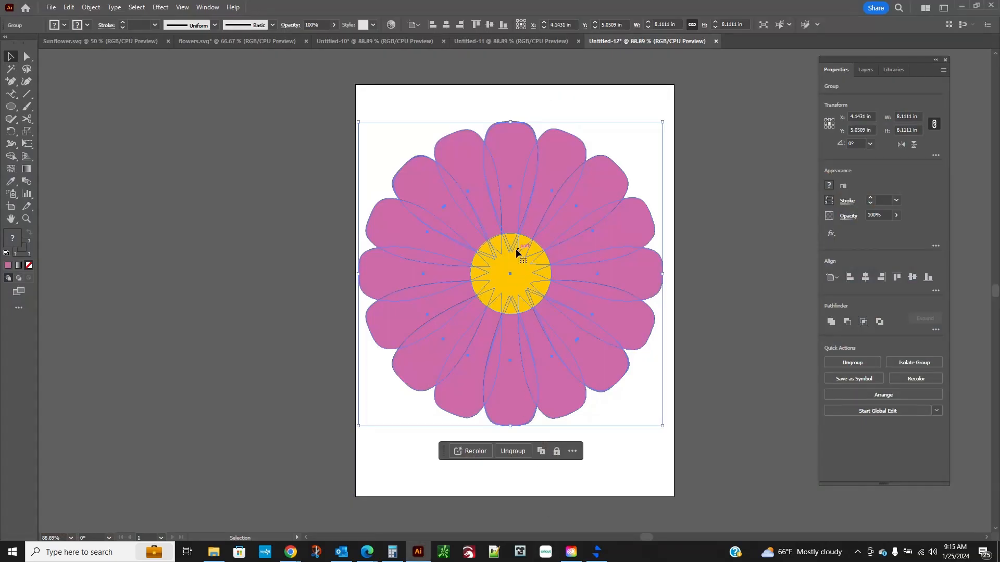
{"action": "left_click", "coordinate": [736, 159]}
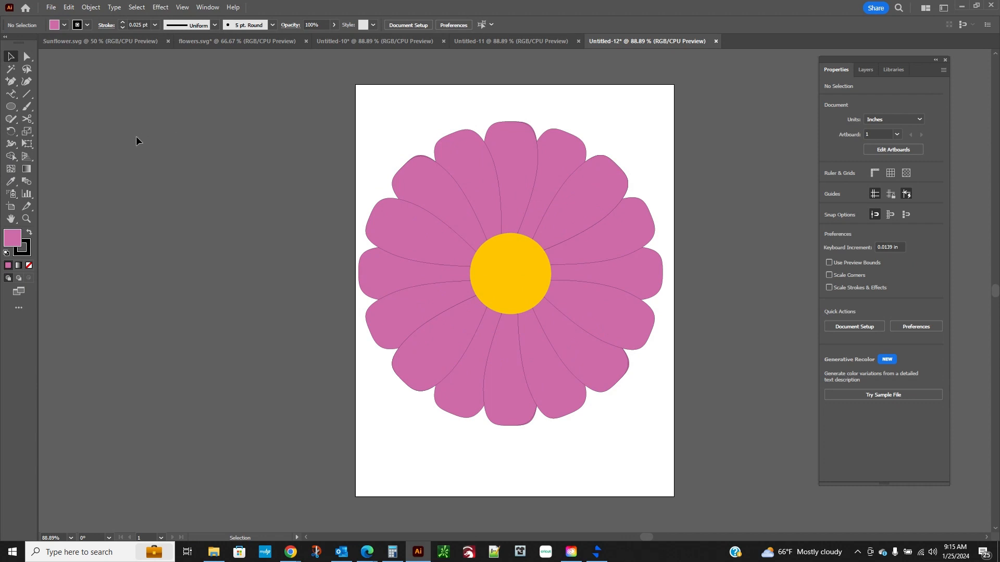
- Export the pink flower document as a PNG named Flower 2 into the Flower Bundle folder
{"action": "left_click", "coordinate": [51, 7]}
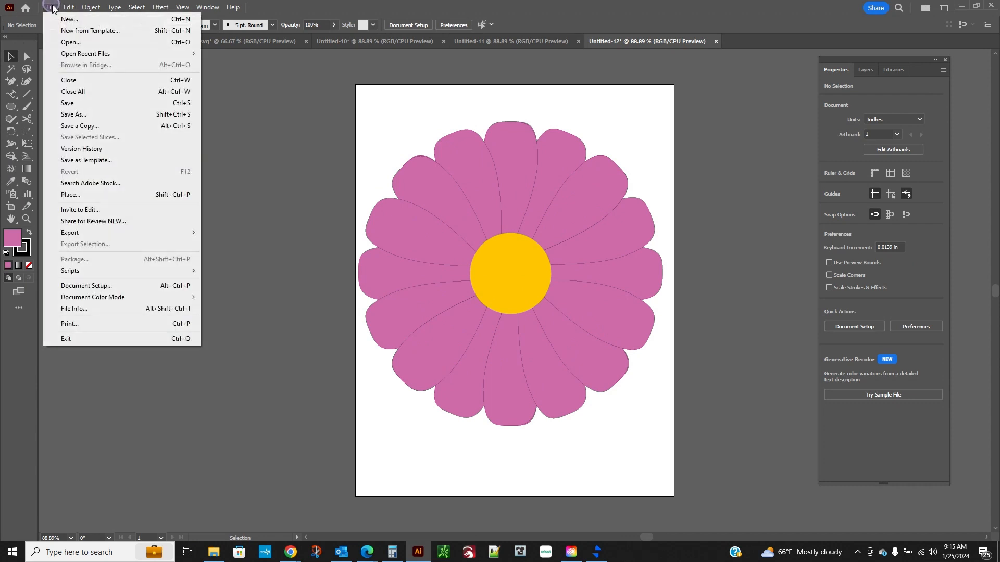
{"action": "mouse_move", "coordinate": [96, 233]}
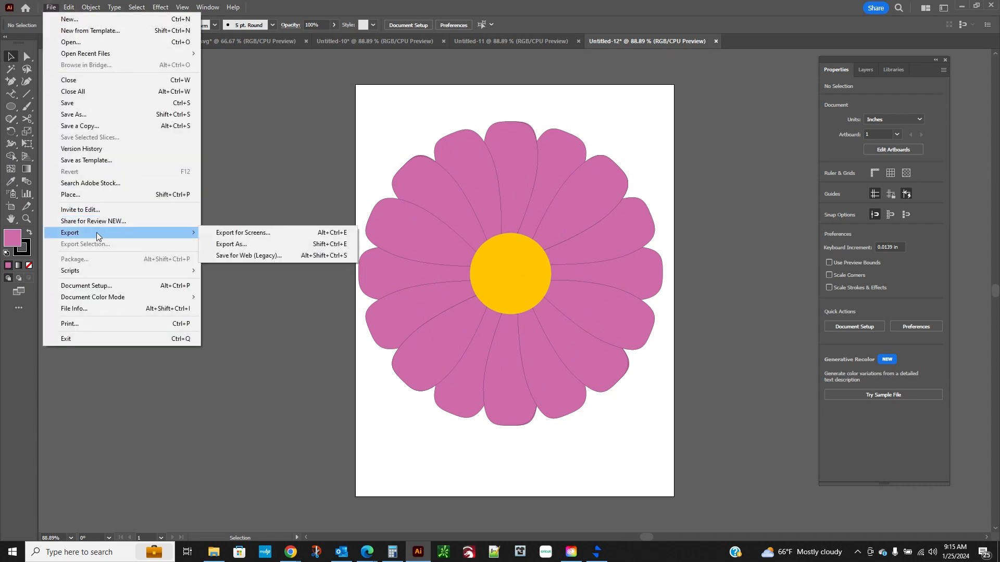
{"action": "left_click", "coordinate": [222, 244]}
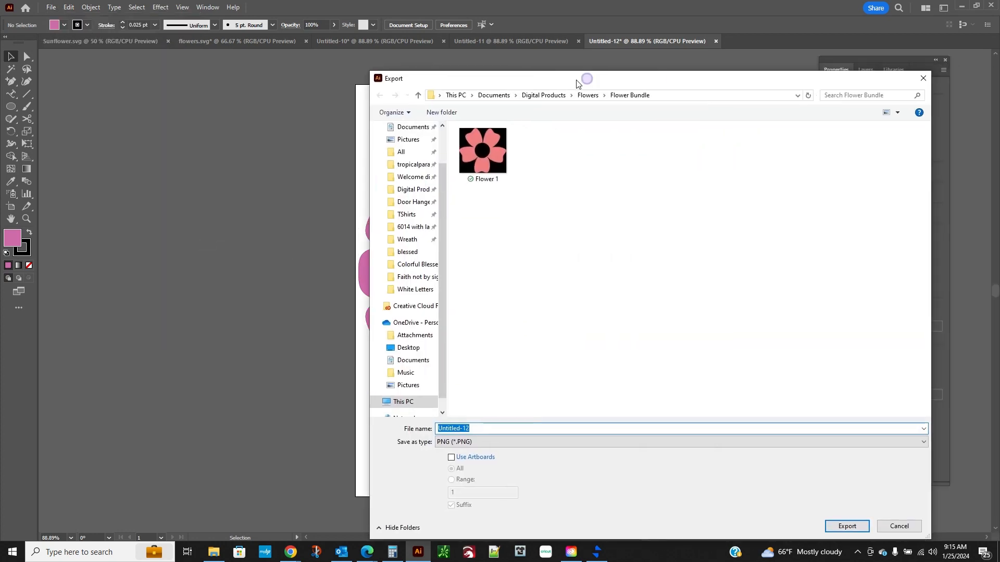
{"action": "left_click_drag", "start_coordinate": [581, 77], "coordinate": [391, 75]}
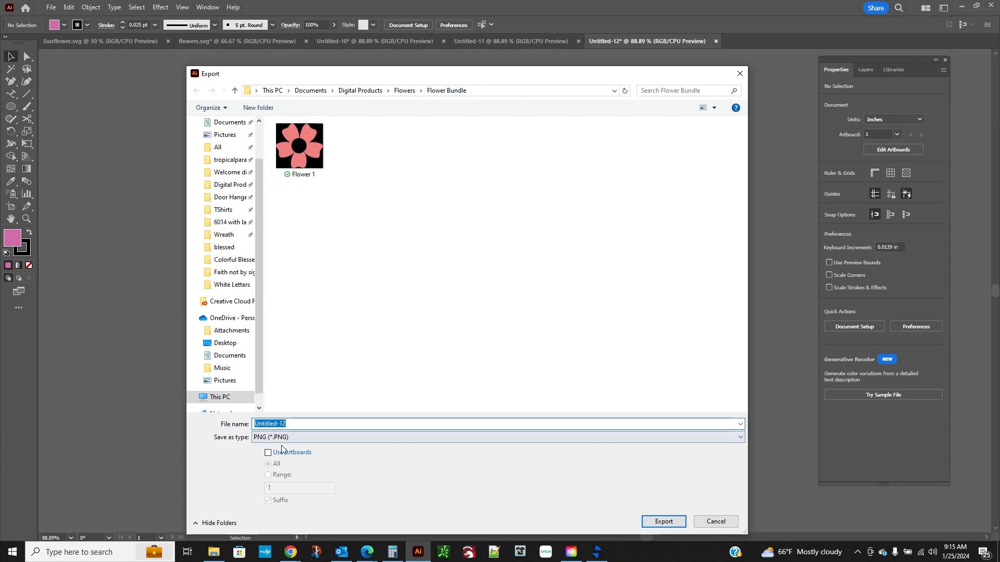
{"action": "left_click", "coordinate": [309, 423]}
{"action": "key", "text": "ctrl+a"}
{"action": "type", "text": "Flower 2"}
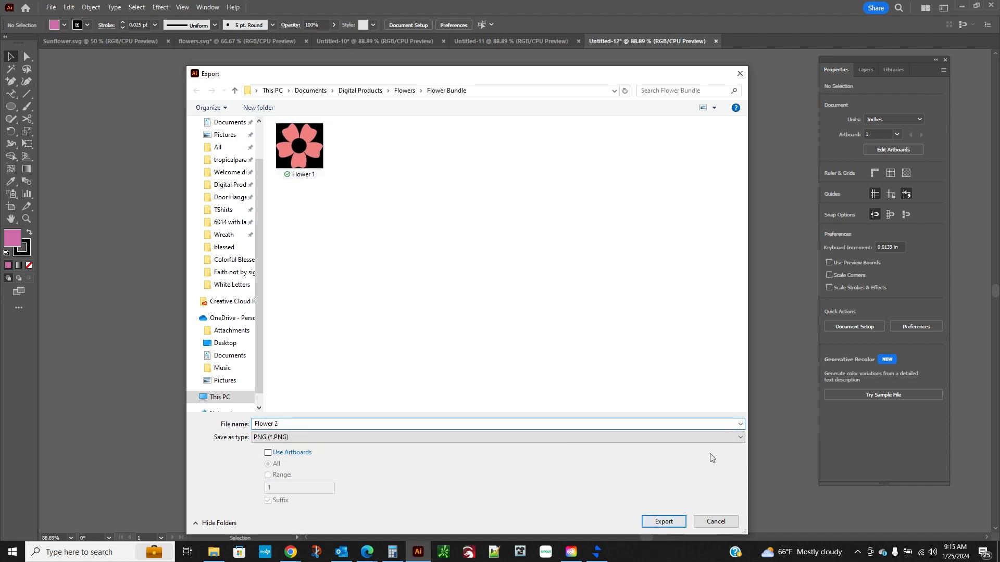
{"action": "left_click", "coordinate": [740, 439]}
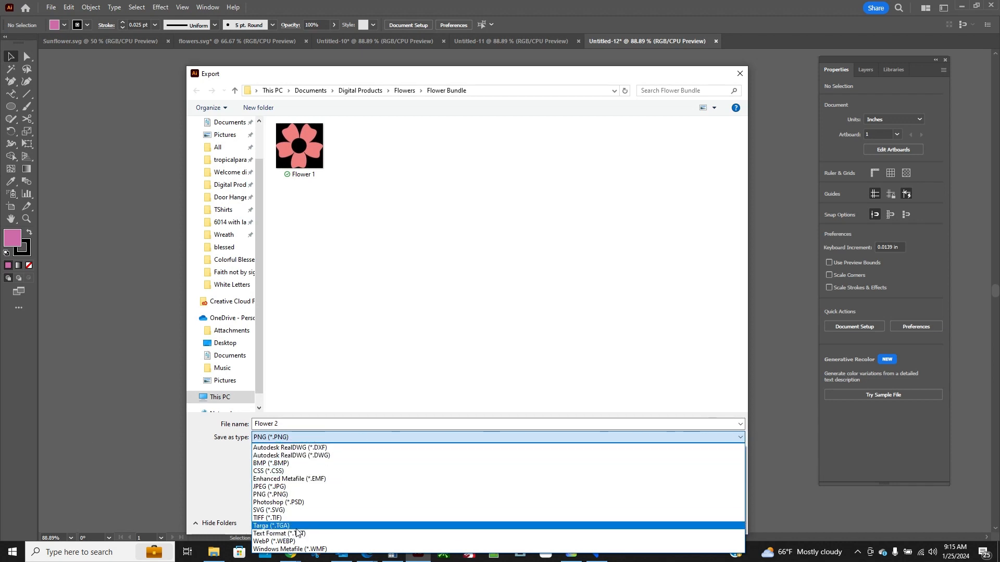
{"action": "left_click", "coordinate": [294, 495]}
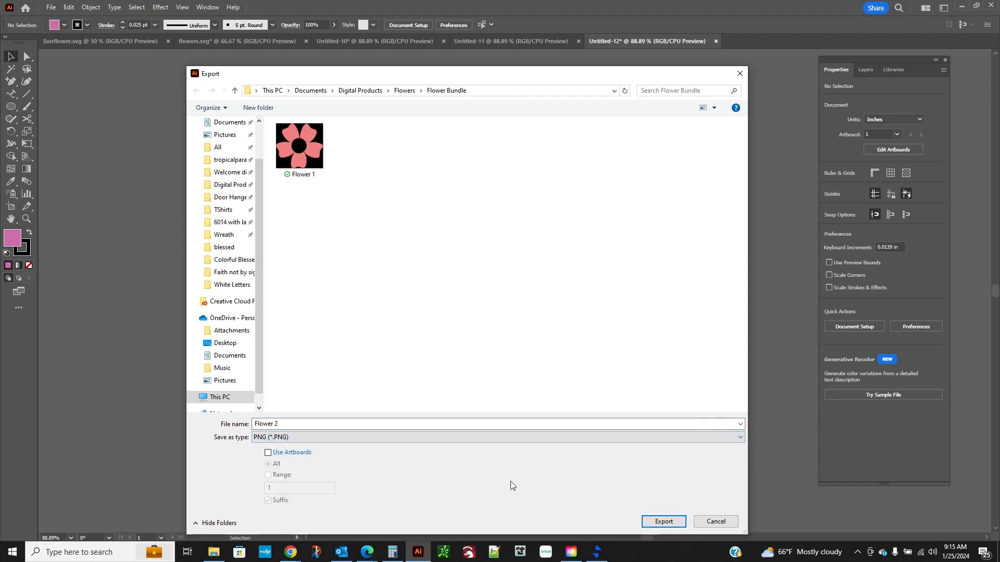
{"action": "left_click", "coordinate": [671, 524]}
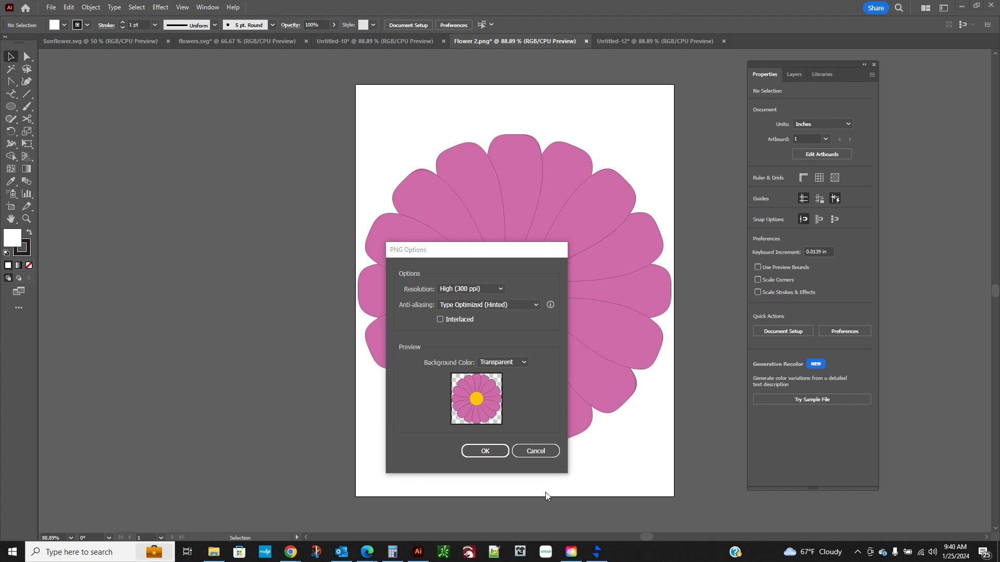
- Try the White and Black background colours in the PNG export options
{"action": "left_click", "coordinate": [498, 361]}
{"action": "left_click", "coordinate": [495, 387]}
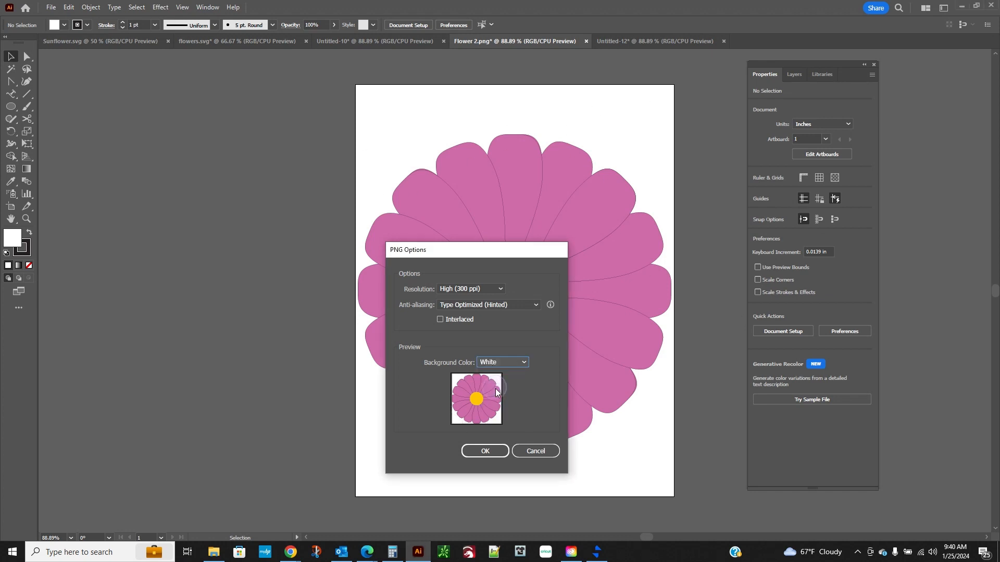
{"action": "left_click", "coordinate": [499, 364]}
{"action": "left_click", "coordinate": [508, 399]}
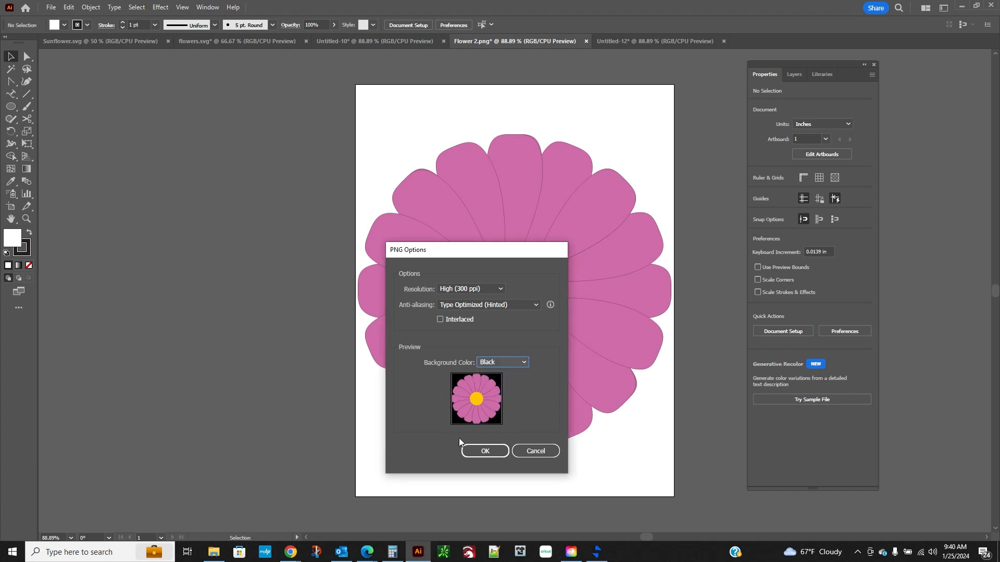
- Set the PNG background colour to Transparent and complete the export at High (300 ppi) resolution
{"action": "left_click", "coordinate": [518, 361]}
{"action": "left_click", "coordinate": [516, 375]}
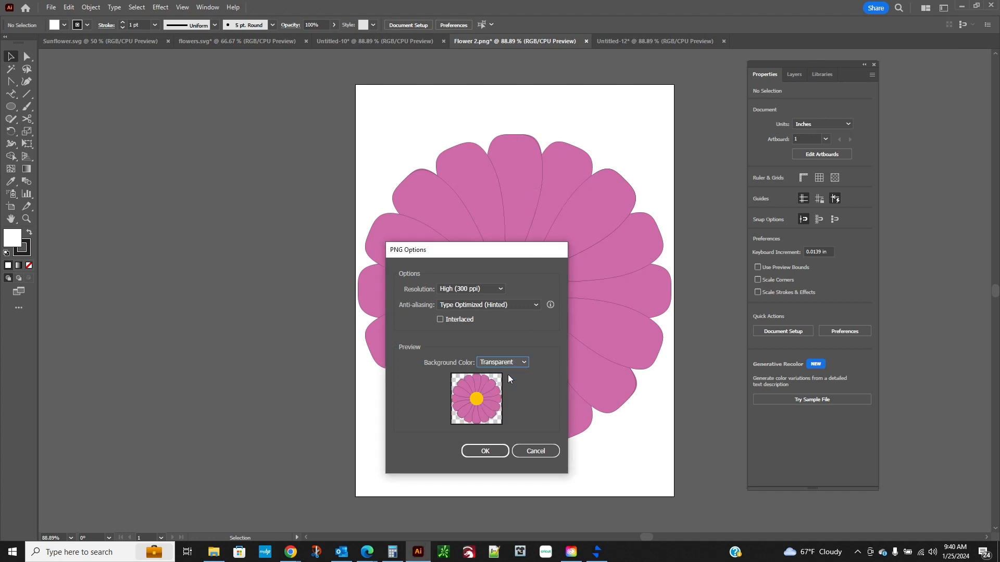
{"action": "left_click", "coordinate": [485, 451]}
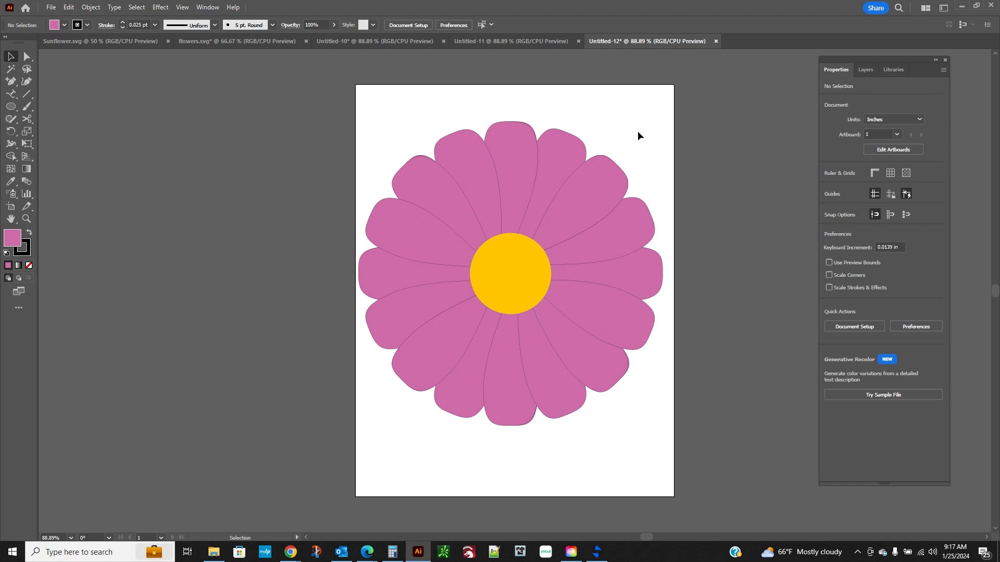
- Open the exported Flower 2.png for inspection
{"action": "left_click", "coordinate": [51, 7]}
{"action": "left_click", "coordinate": [64, 42]}
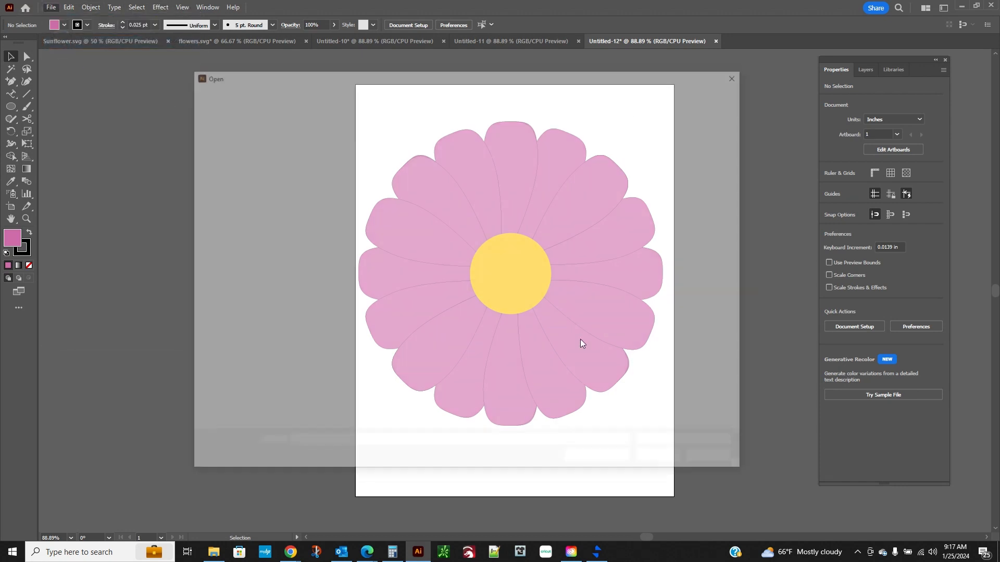
{"action": "double_click", "coordinate": [351, 150]}
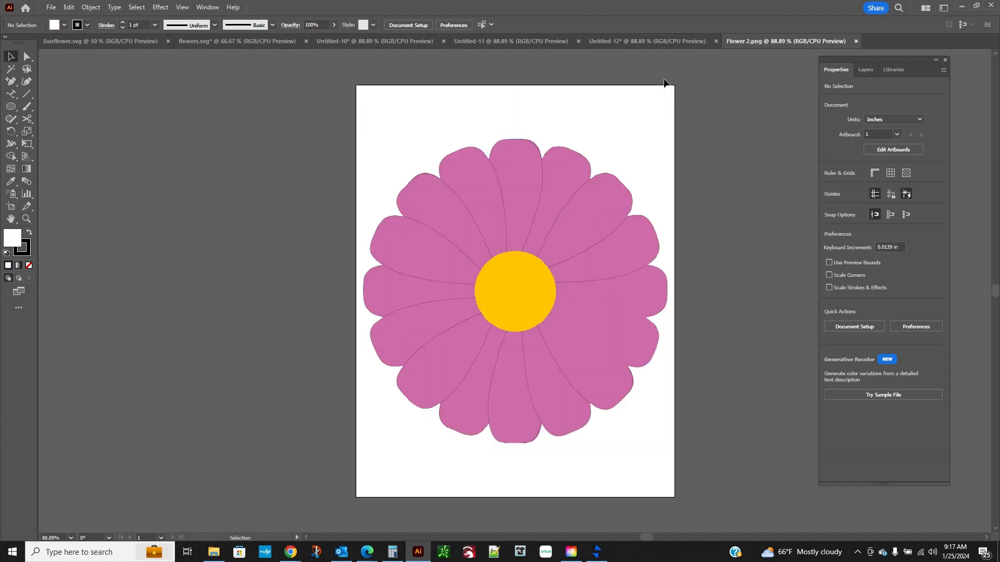
- Check the image's transparency by moving it partly off the artboard and back, and close Flower 2.png without saving
{"action": "left_click", "coordinate": [597, 319]}
{"action": "mouse_move", "coordinate": [524, 319]}
{"action": "left_mouse_down"}
{"action": "mouse_move", "coordinate": [565, 308]}
{"action": "mouse_move", "coordinate": [316, 284]}
{"action": "mouse_move", "coordinate": [181, 293]}
{"action": "left_mouse_up"}
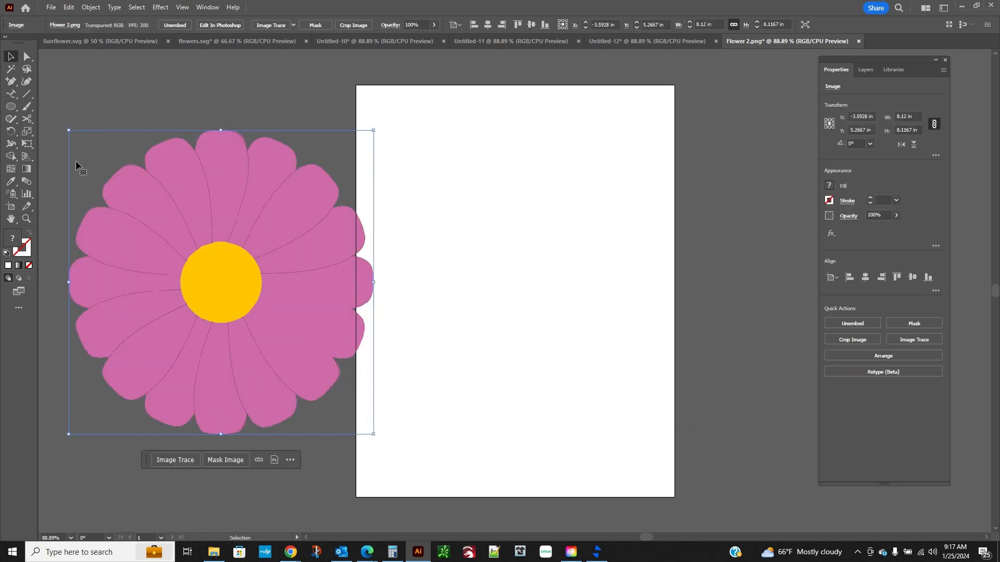
{"action": "mouse_move", "coordinate": [206, 307]}
{"action": "left_mouse_down"}
{"action": "mouse_move", "coordinate": [476, 287]}
{"action": "mouse_move", "coordinate": [519, 300]}
{"action": "left_mouse_up"}
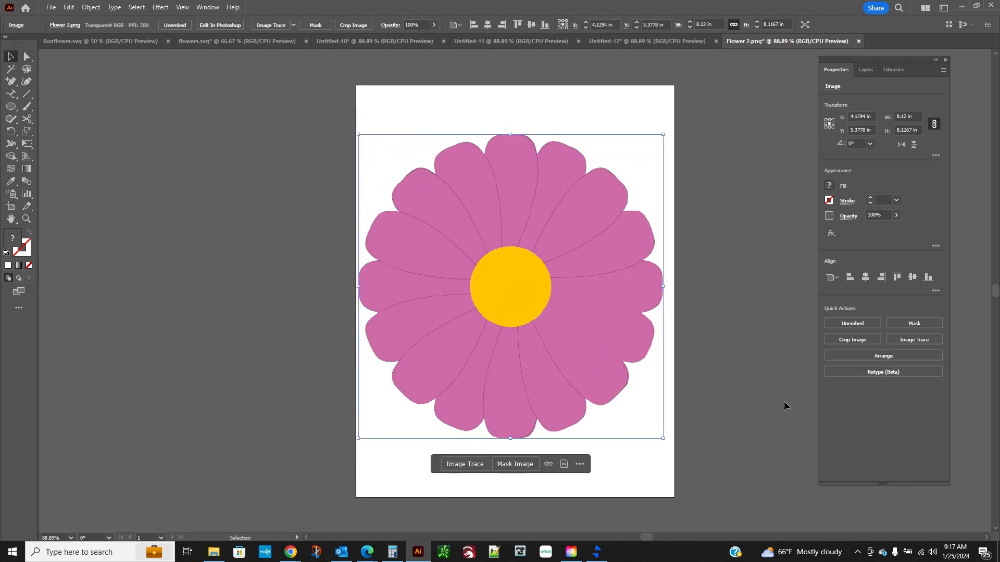
{"action": "left_click", "coordinate": [752, 350]}
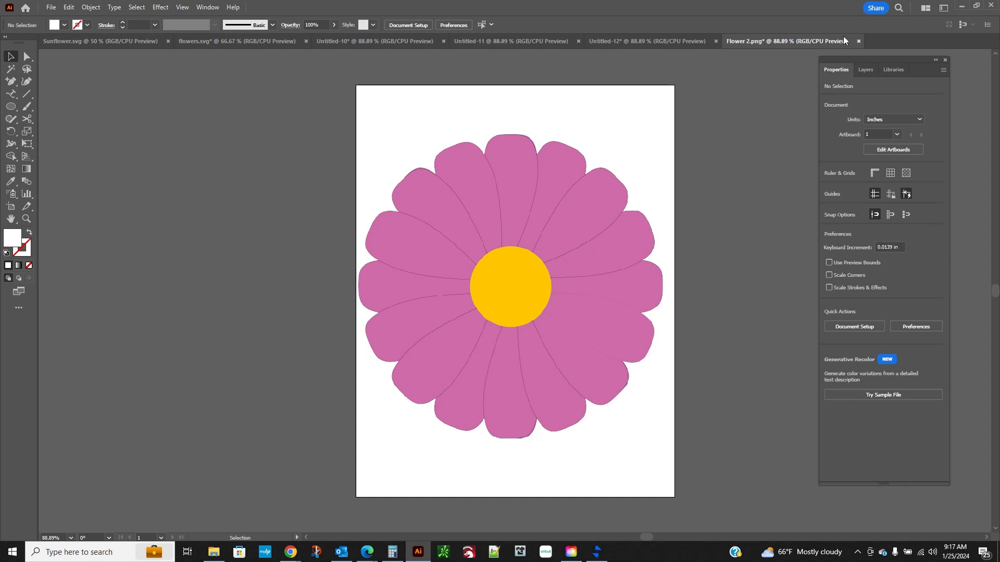
{"action": "left_click", "coordinate": [857, 42]}
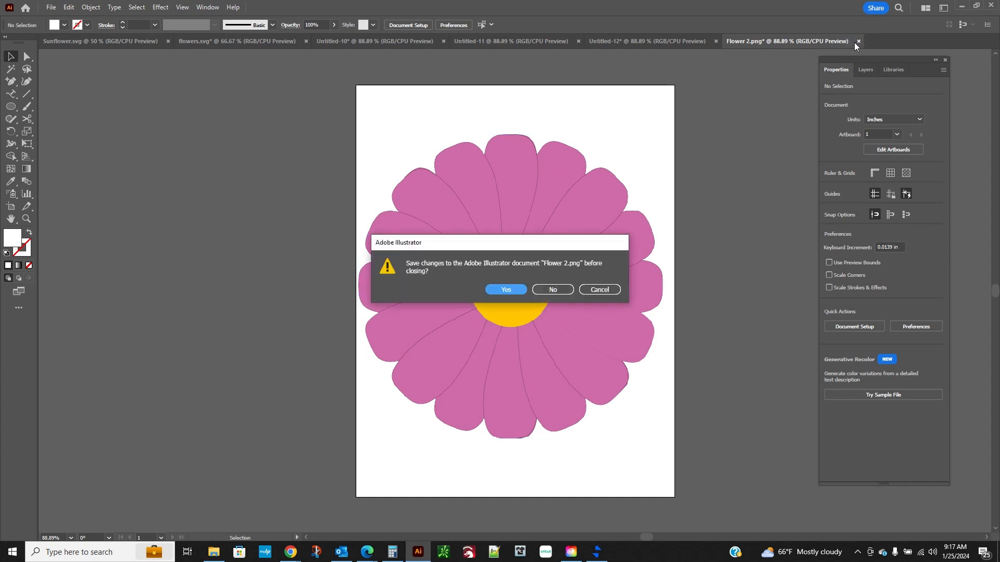
{"action": "left_click", "coordinate": [551, 289]}
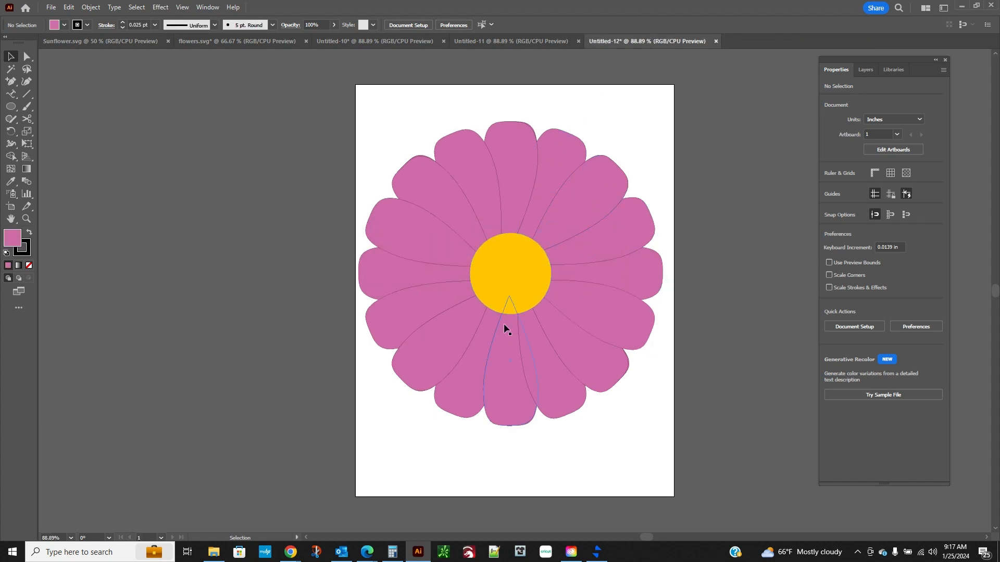
- Scale the grouped flower down to about 3.67 in wide and move it to about X 3.34 in and Y 4.02 in
{"action": "left_click", "coordinate": [515, 276]}
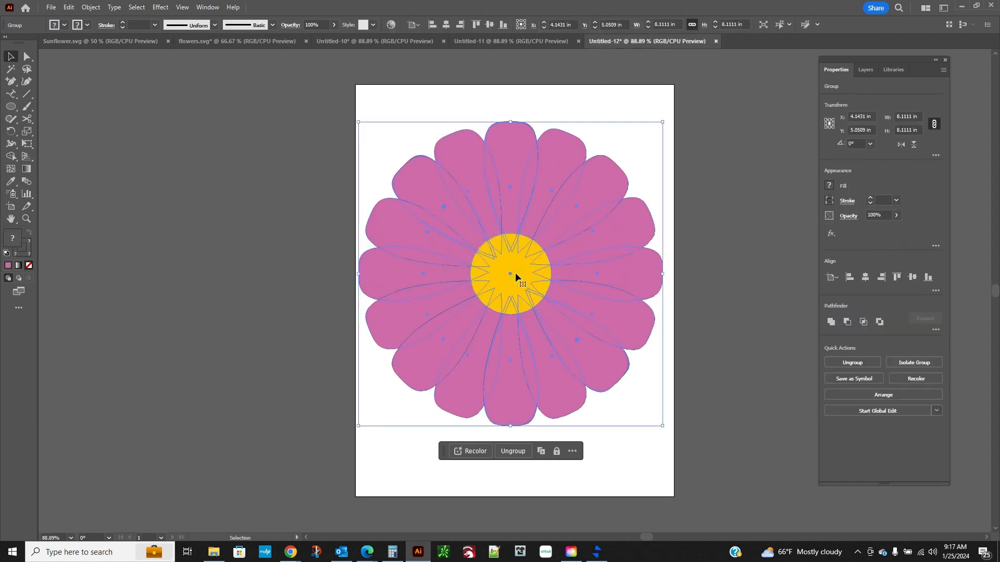
{"action": "left_click_drag", "start_coordinate": [663, 123], "coordinate": [497, 288]}
{"action": "left_click_drag", "start_coordinate": [426, 358], "coordinate": [483, 232]}
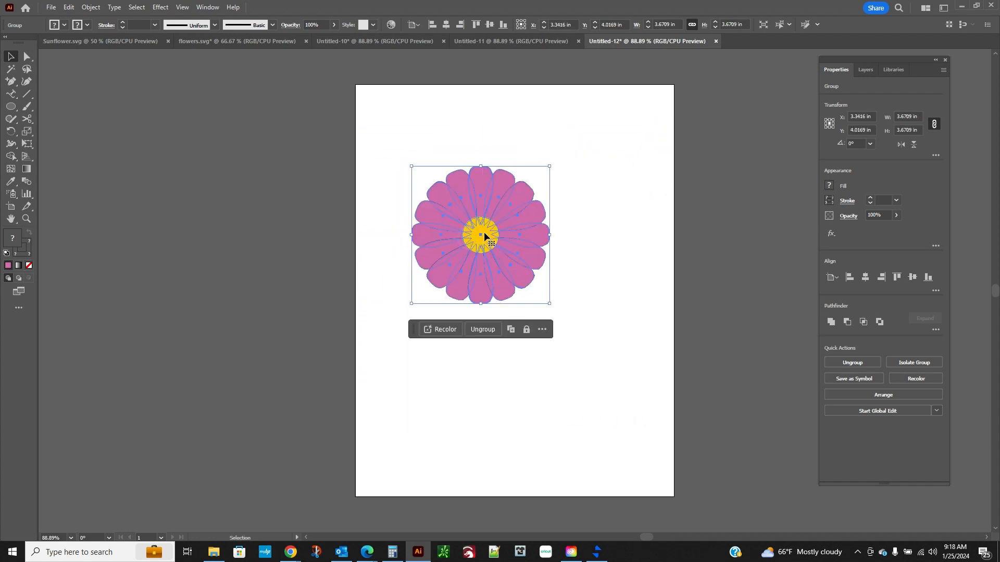
- Scale the flower down to about 2.54 in wide and place an overlapping duplicate at about X 3.87 in and Y 3.50 in
{"action": "left_click_drag", "start_coordinate": [550, 166], "coordinate": [518, 182]}
{"action": "key", "text": "ctrl+z"}
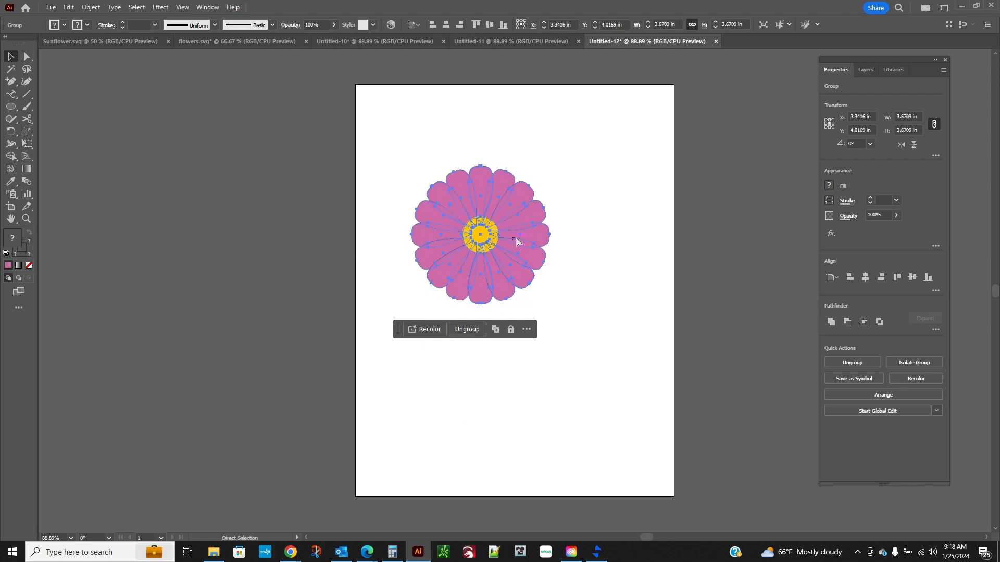
{"action": "left_click_drag", "start_coordinate": [550, 166], "coordinate": [504, 200]}
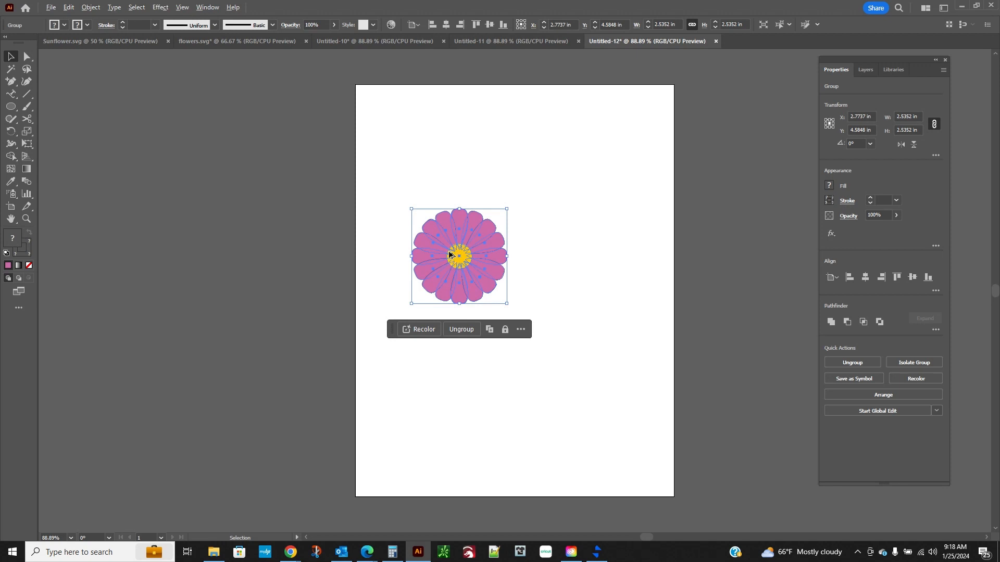
{"action": "left_click_drag", "start_coordinate": [451, 256], "coordinate": [504, 210]}
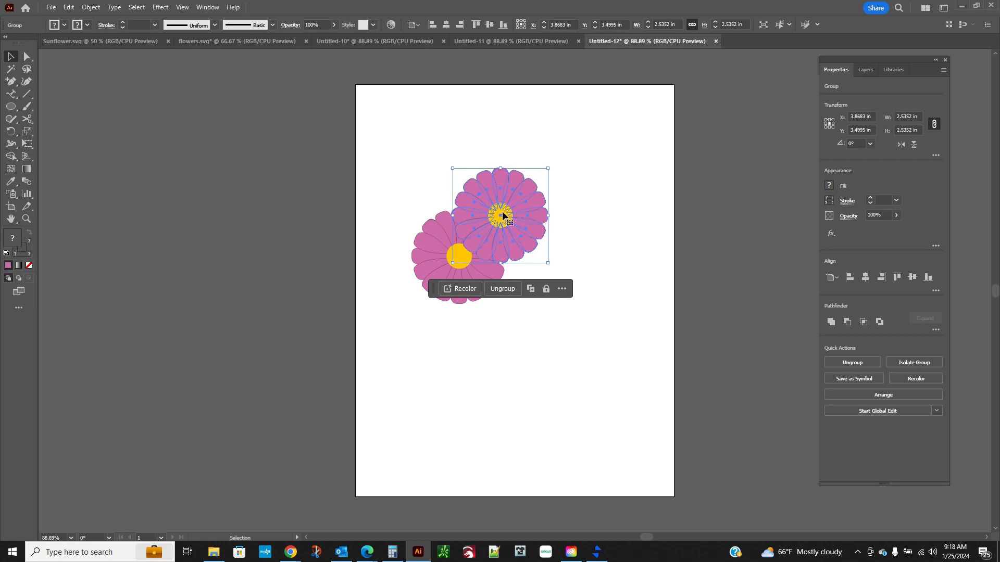
- Try ungrouping the overlapping duplicate flower and selecting one of its petals
{"action": "left_click", "coordinate": [865, 361]}
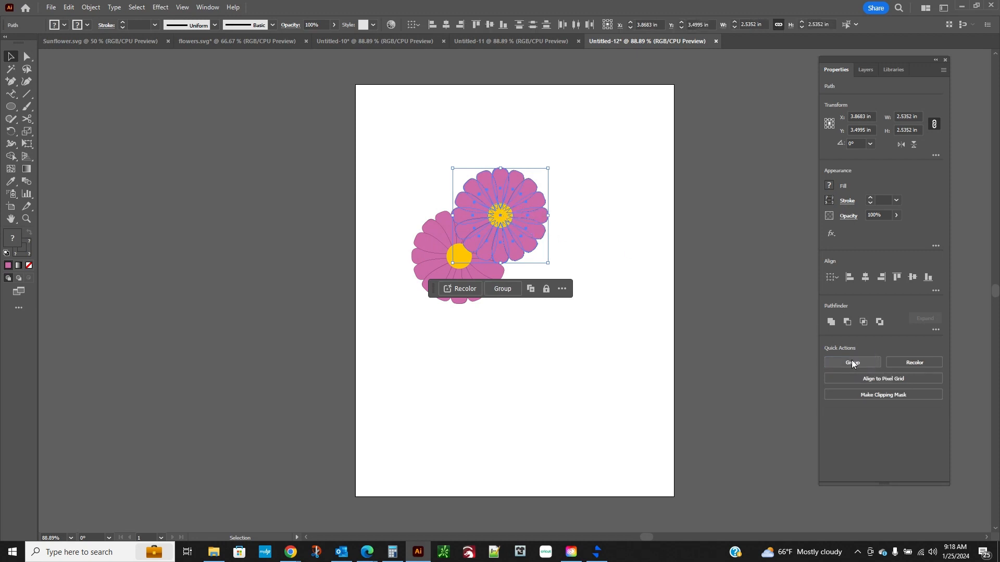
{"action": "left_click", "coordinate": [562, 245]}
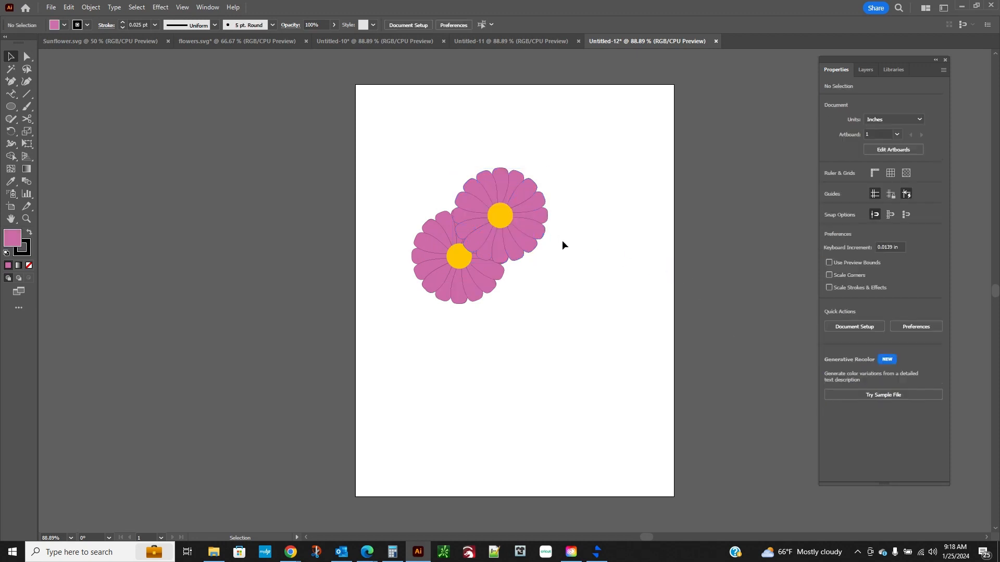
{"action": "left_click", "coordinate": [502, 215]}
{"action": "left_click", "coordinate": [532, 205]}
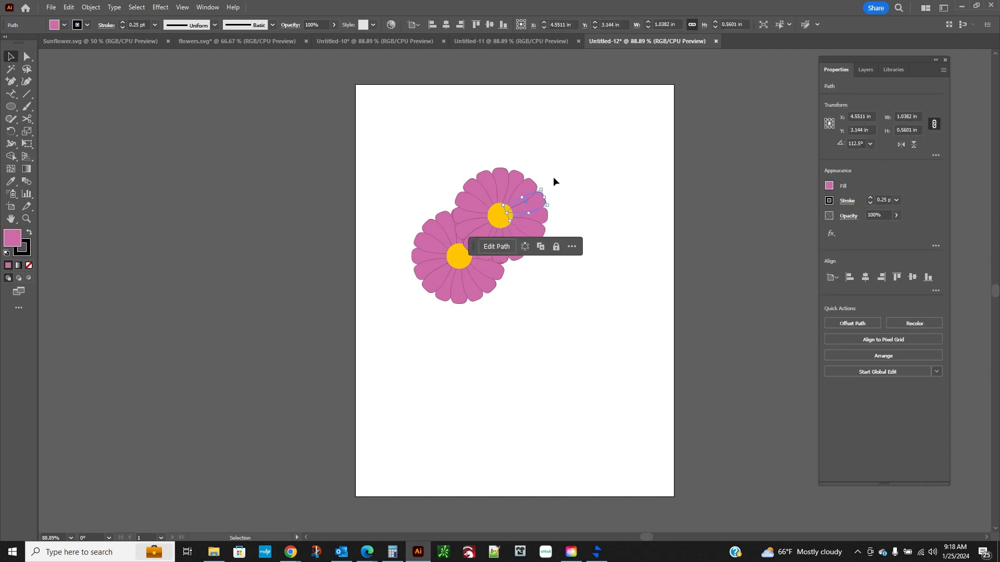
{"action": "left_click", "coordinate": [564, 158]}
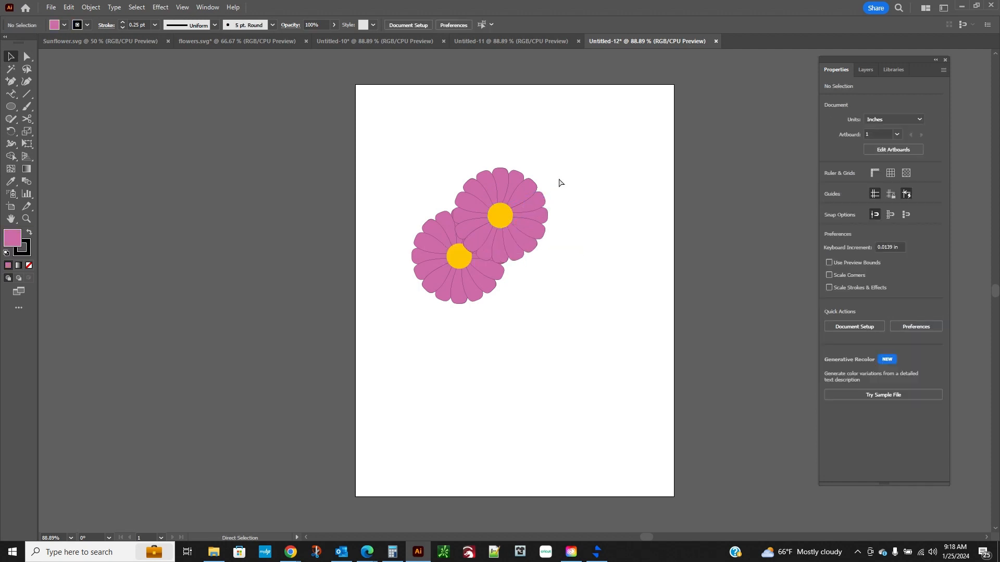
- Move the duplicate flower clear of the original, to about X 6.12 in and Y 3.50 in, and ungroup it
{"action": "left_click", "coordinate": [545, 202]}
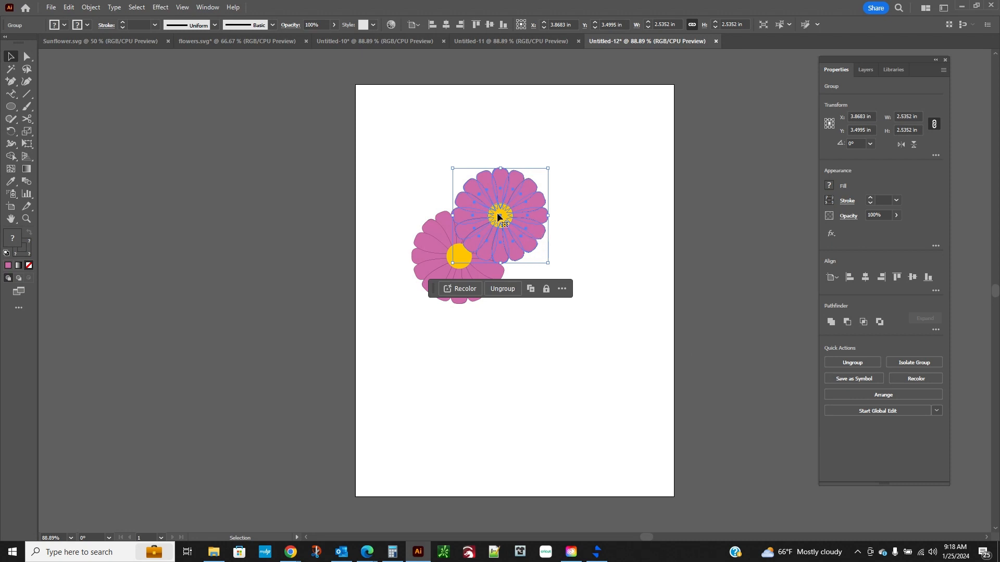
{"action": "left_click_drag", "start_coordinate": [503, 217], "coordinate": [586, 215]}
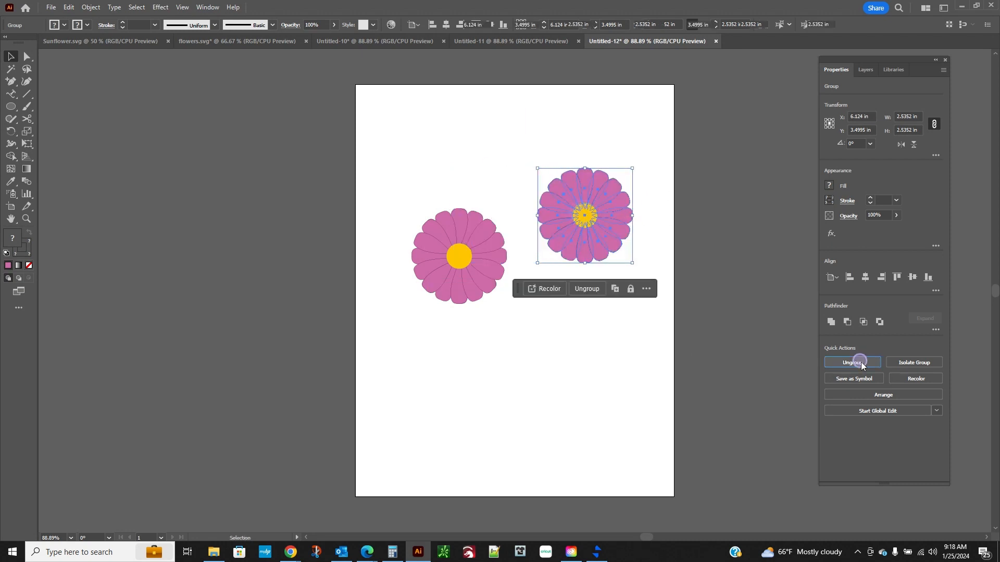
{"action": "left_click", "coordinate": [861, 362]}
{"action": "left_click", "coordinate": [651, 150]}
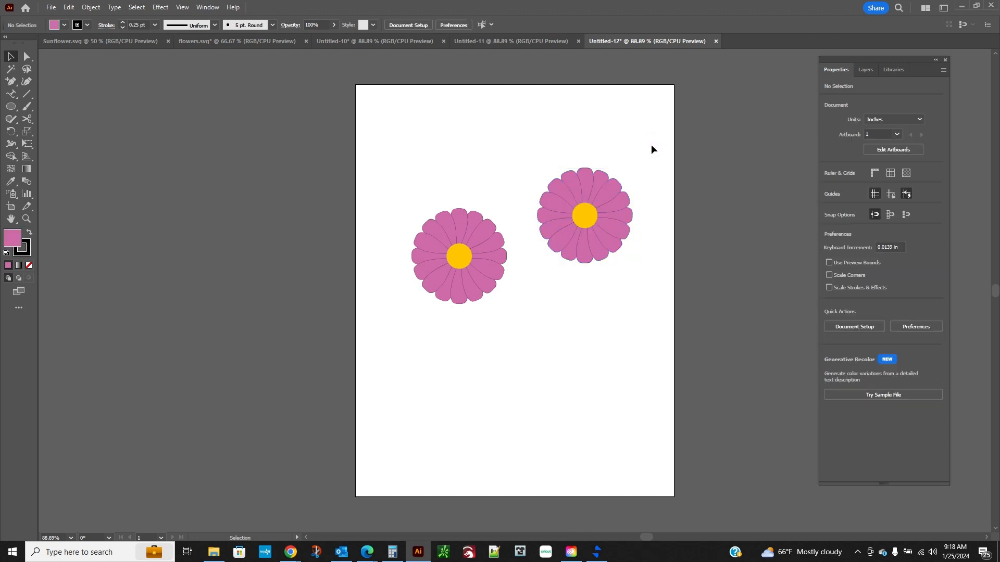
- Group all the petals of the duplicate flower, leaving out its yellow centre
{"action": "left_click", "coordinate": [619, 192]}
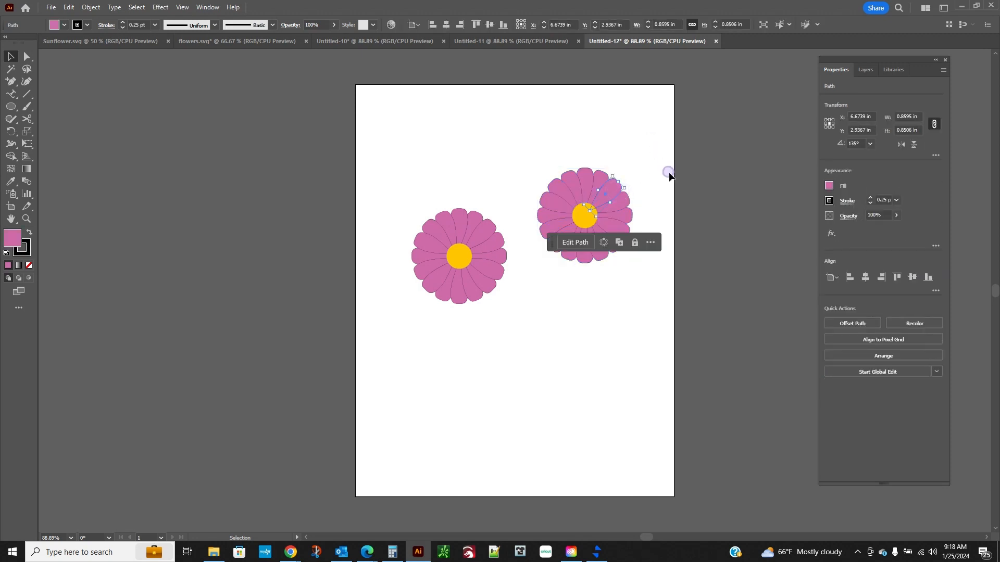
{"action": "left_click_drag", "start_coordinate": [653, 150], "coordinate": [533, 274]}
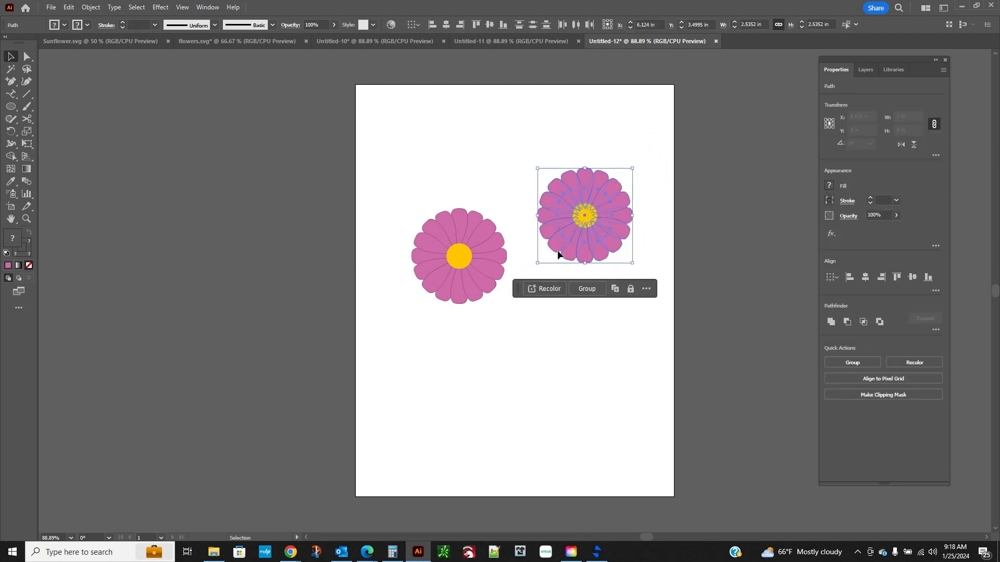
{"action": "left_click", "coordinate": [586, 217], "text": "shift"}
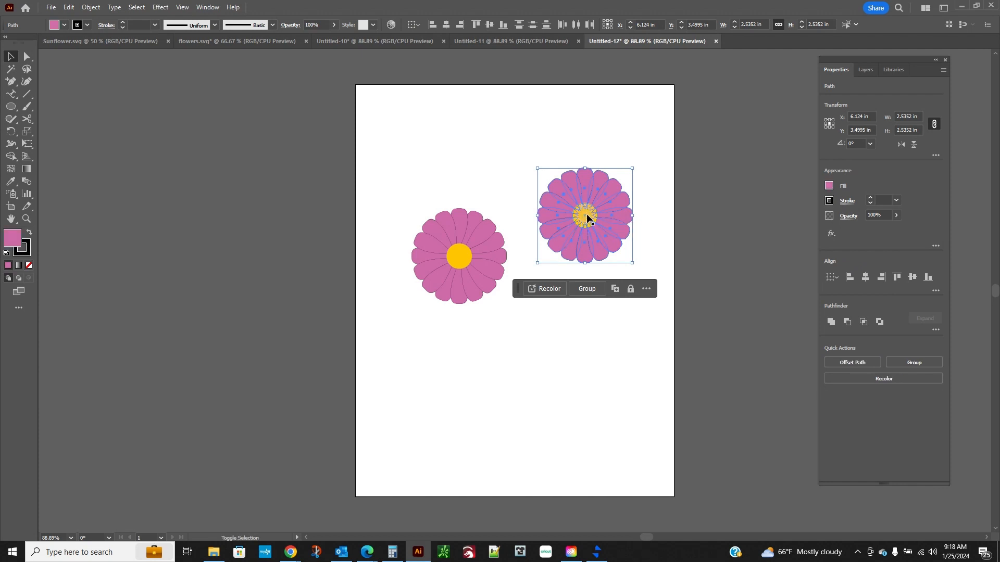
{"action": "left_click", "coordinate": [899, 360]}
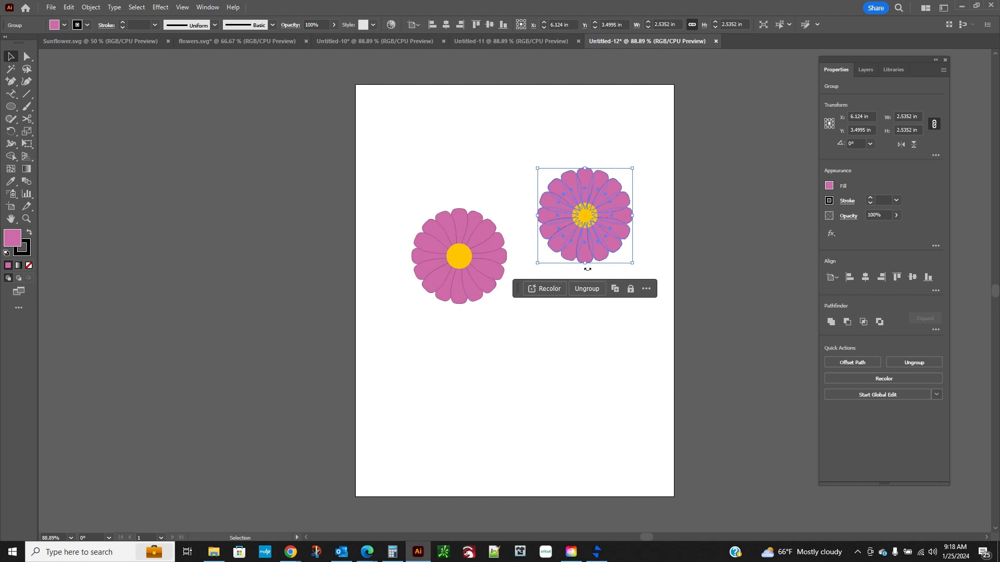
- Fill the duplicate flower's grouped petals with white
{"action": "left_click", "coordinate": [604, 303]}
{"action": "left_click", "coordinate": [610, 240]}
{"action": "left_click", "coordinate": [662, 218]}
{"action": "left_click", "coordinate": [618, 200]}
{"action": "left_click", "coordinate": [829, 186]}
{"action": "left_click", "coordinate": [729, 278]}
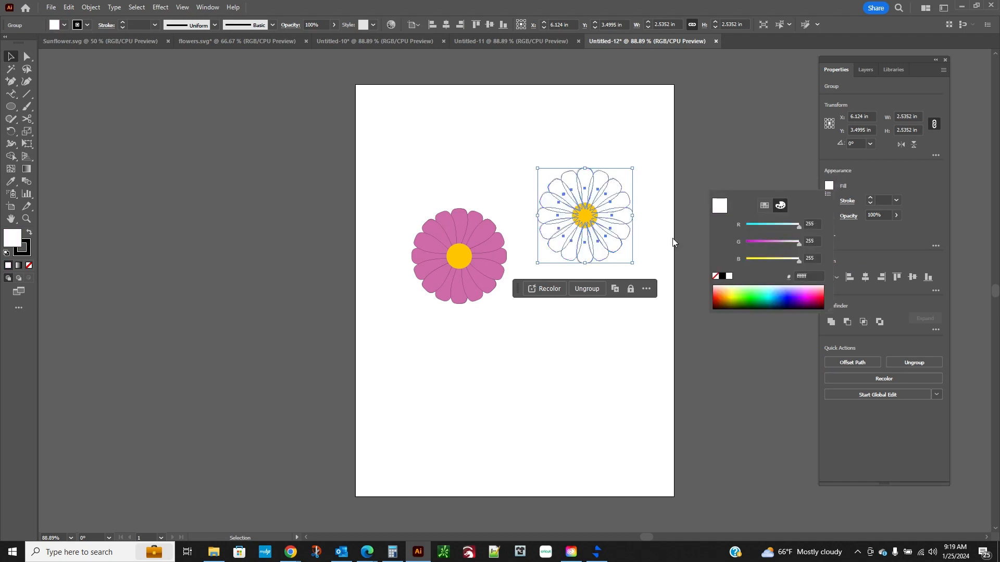
{"action": "left_click", "coordinate": [637, 165]}
{"action": "left_click", "coordinate": [644, 161]}
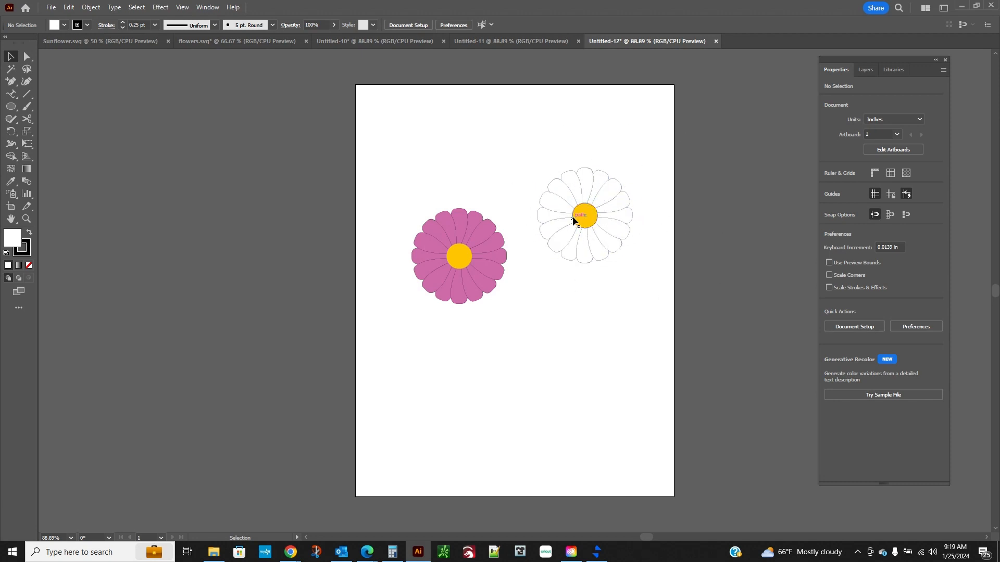
- Group the white flower's petals with its yellow centre and move it over the pink flower, to about X 3.46 in and Y 3.44 in
{"action": "left_click_drag", "start_coordinate": [559, 167], "coordinate": [699, 264]}
{"action": "left_click", "coordinate": [832, 364]}
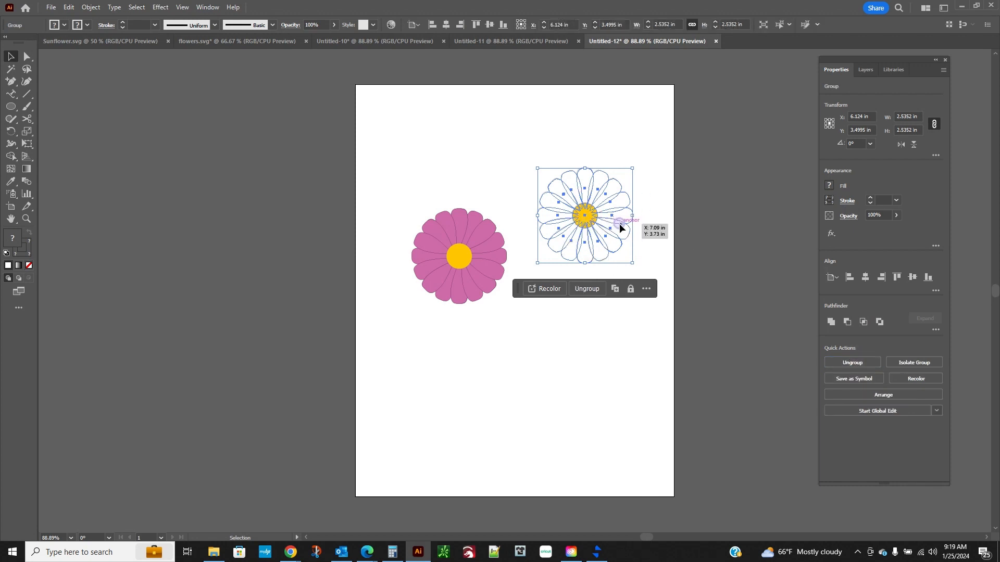
{"action": "left_click_drag", "start_coordinate": [619, 224], "coordinate": [519, 222]}
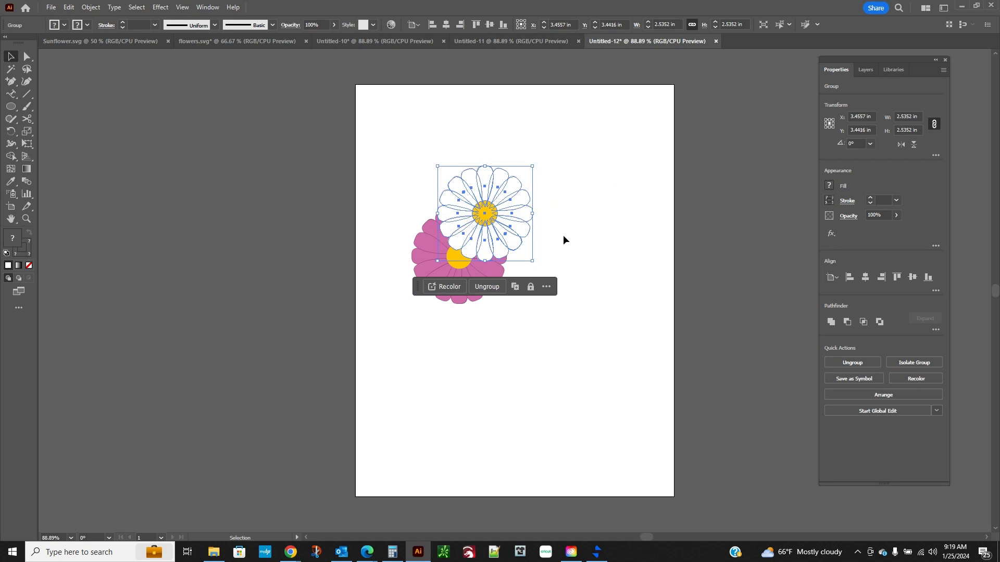
{"action": "left_click", "coordinate": [638, 252]}
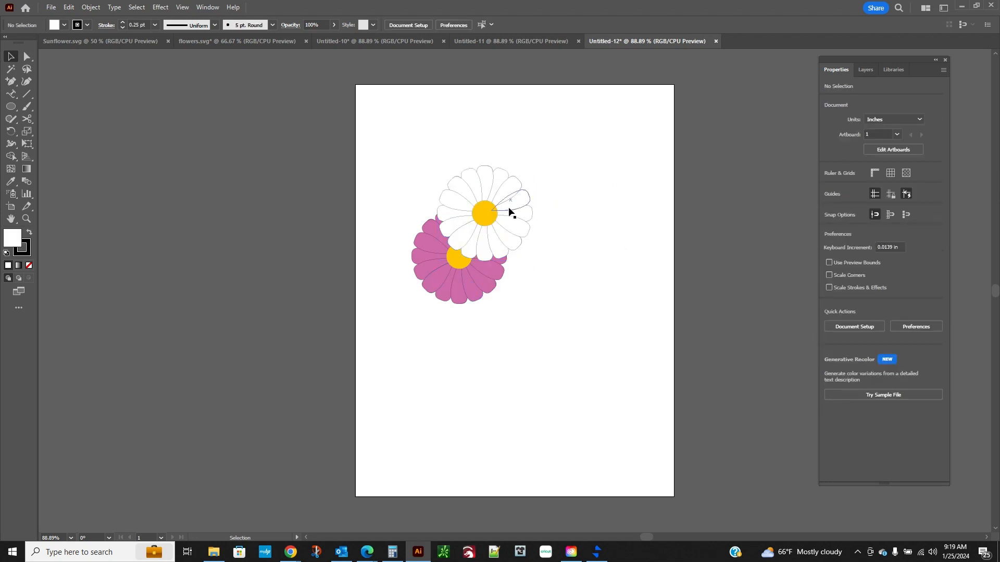
- Send the white flower to the back, behind the pink flower
{"action": "right_click", "coordinate": [481, 209]}
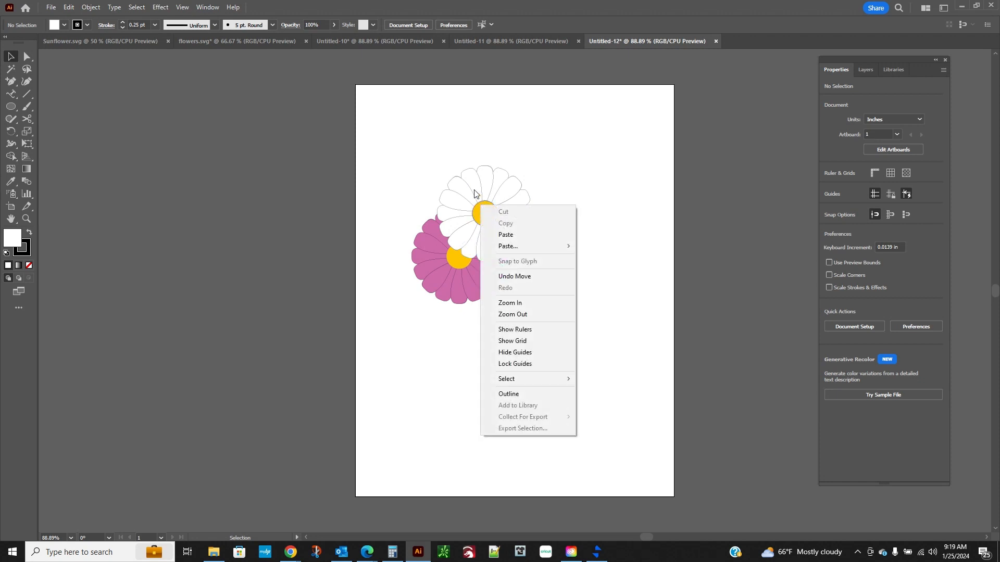
{"action": "left_click", "coordinate": [458, 191]}
{"action": "right_click", "coordinate": [496, 201]}
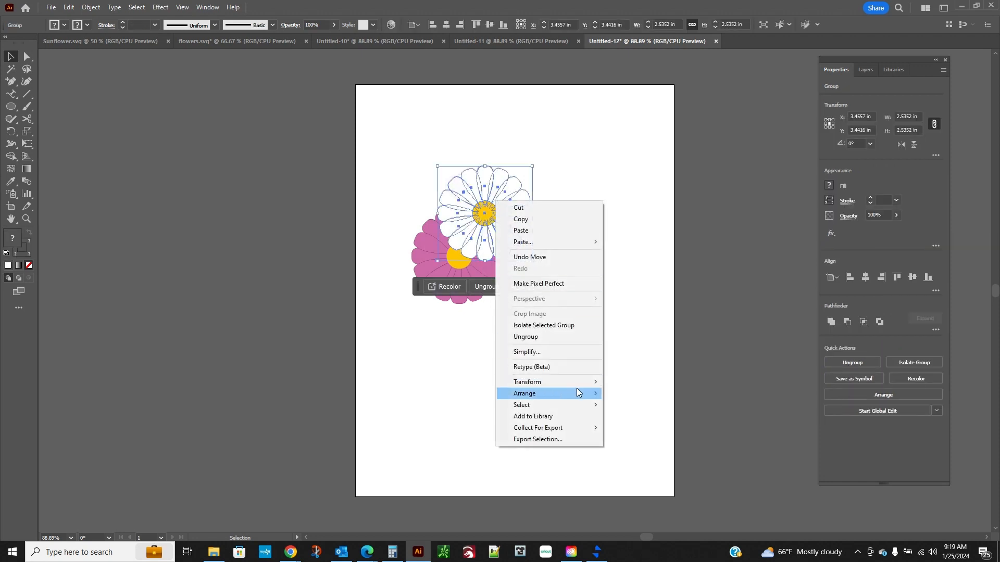
{"action": "mouse_move", "coordinate": [576, 391]}
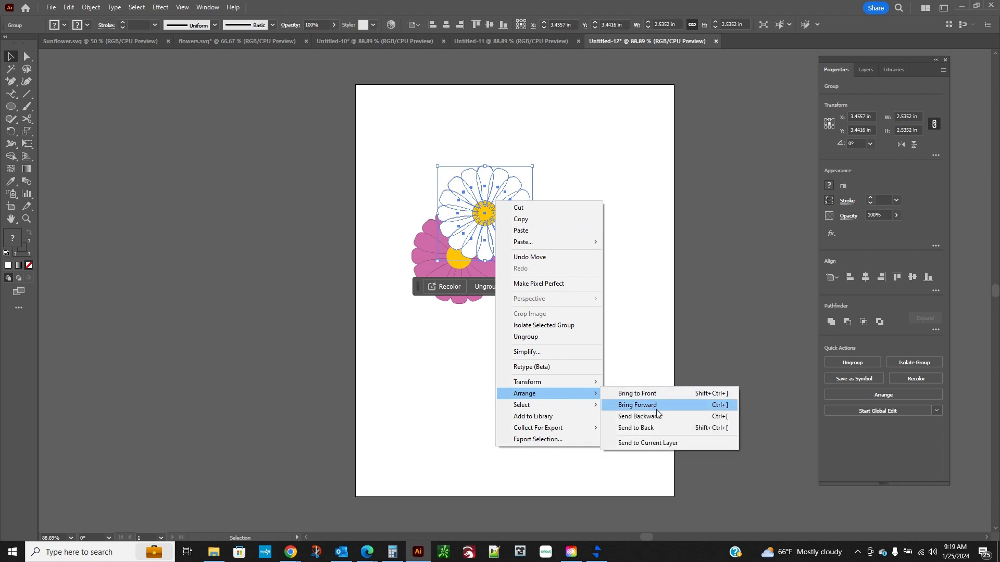
{"action": "left_click", "coordinate": [664, 428]}
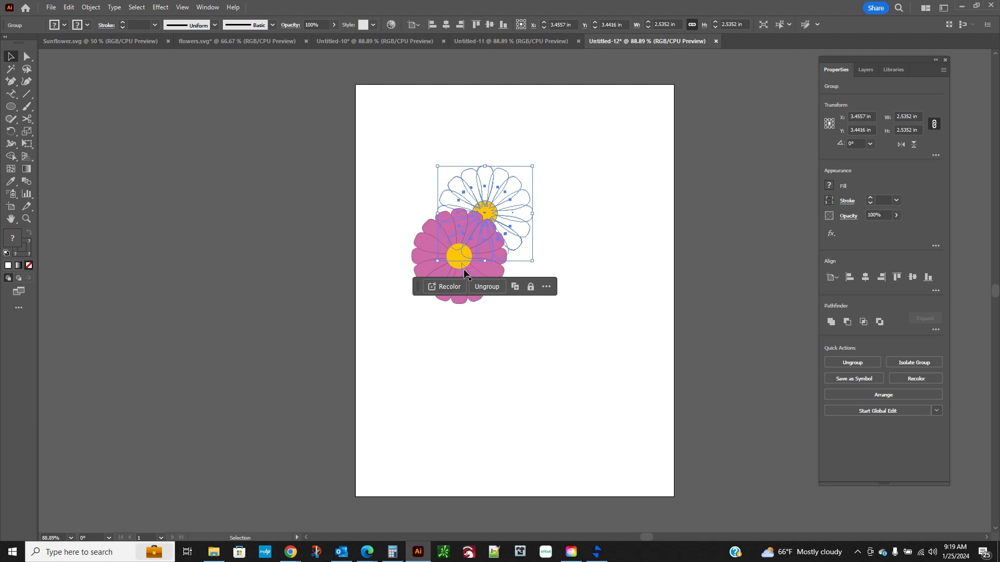
{"action": "left_click", "coordinate": [645, 215]}
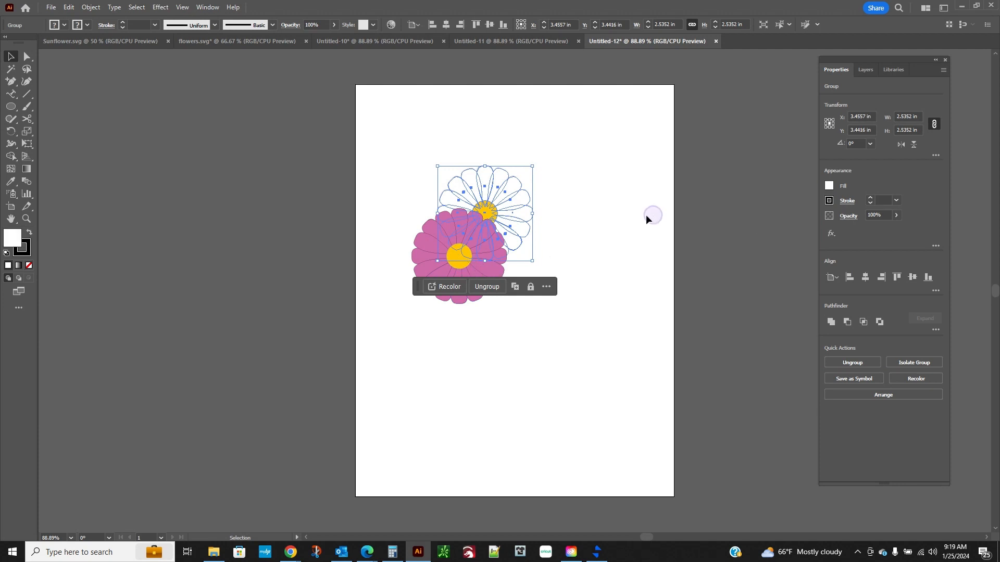
- Select the white flower and expand Layer 1 to list the two flower groups
{"action": "left_click", "coordinate": [515, 208]}
{"action": "left_click", "coordinate": [866, 69]}
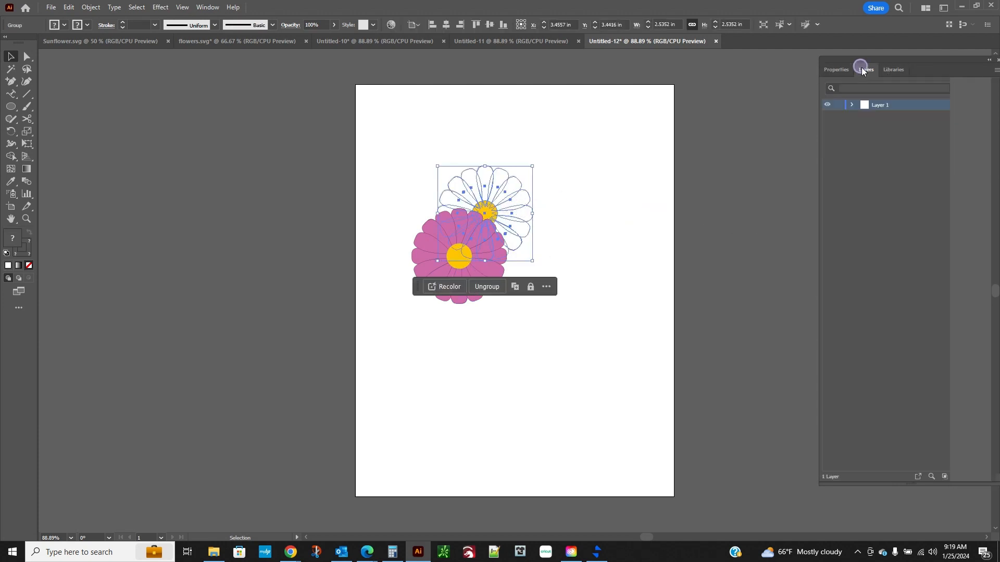
{"action": "left_click_drag", "start_coordinate": [889, 60], "coordinate": [825, 65]}
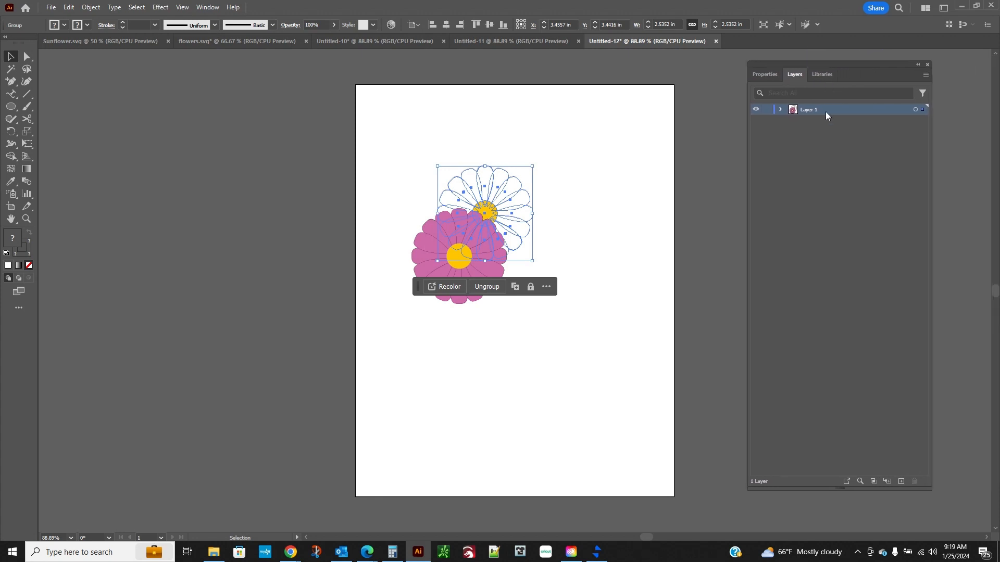
{"action": "left_click", "coordinate": [780, 110]}
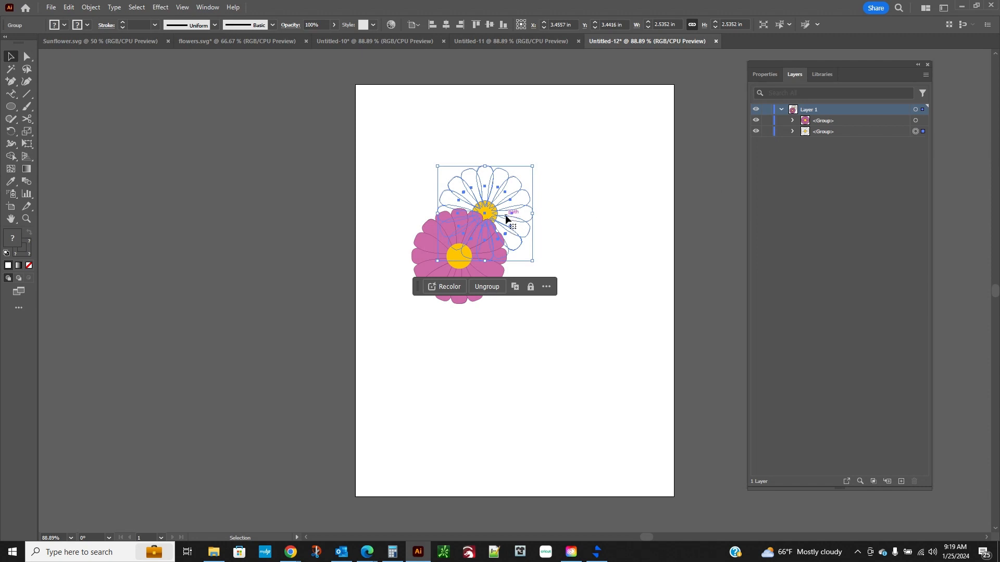
- Try stacking the white flower's group above the pink one in Layer 1, and return it beneath
{"action": "left_click_drag", "start_coordinate": [817, 130], "coordinate": [821, 114]}
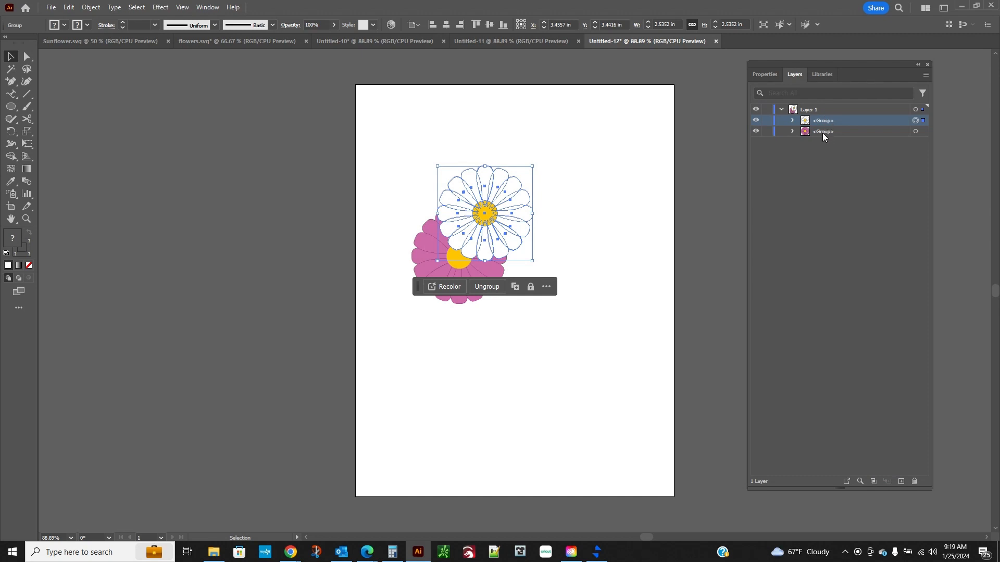
{"action": "left_click_drag", "start_coordinate": [836, 122], "coordinate": [841, 135]}
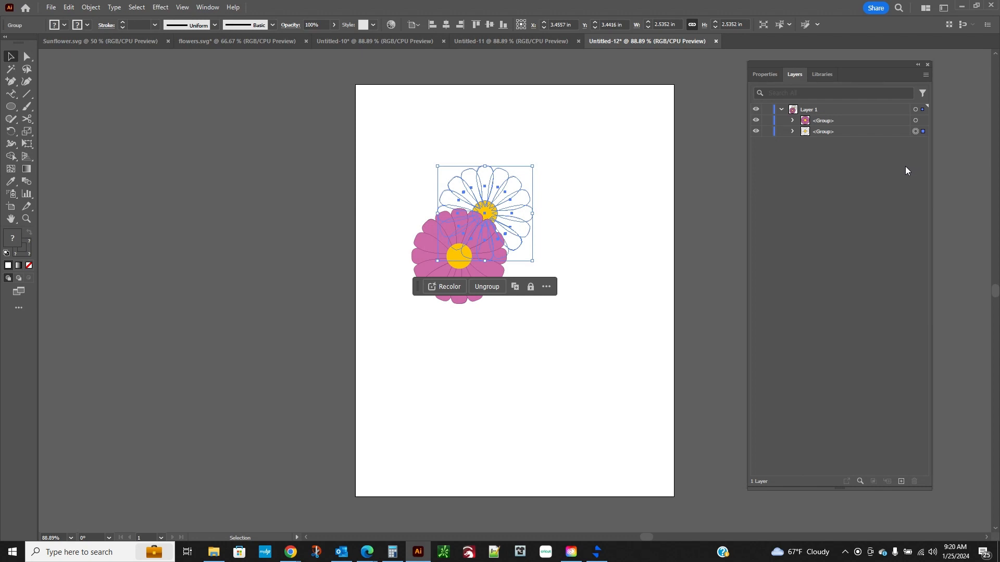
{"action": "left_click", "coordinate": [592, 229]}
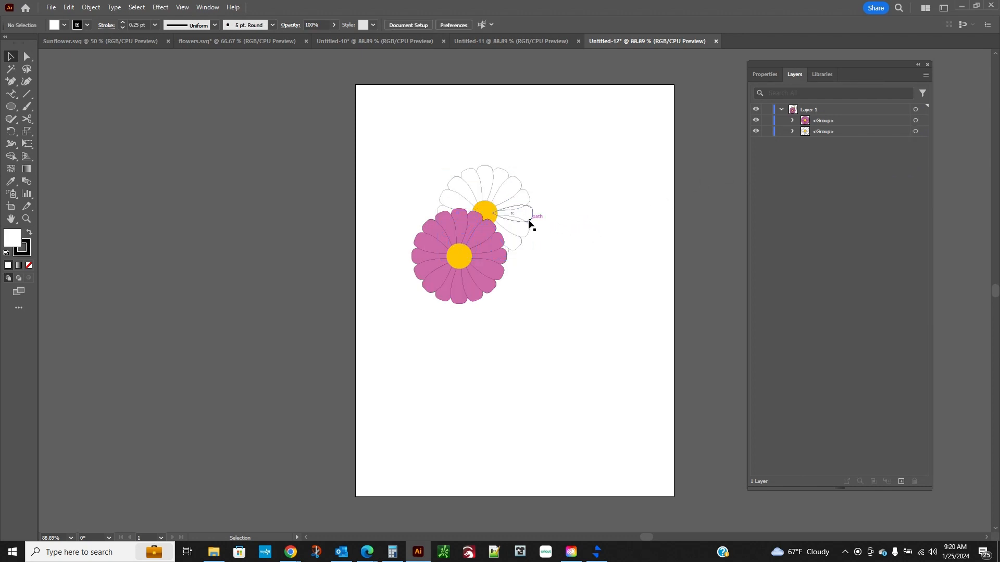
- Rename the pink flower's group in Layer 1 as "Pink Flower"
{"action": "left_click", "coordinate": [768, 77]}
{"action": "left_click", "coordinate": [792, 75]}
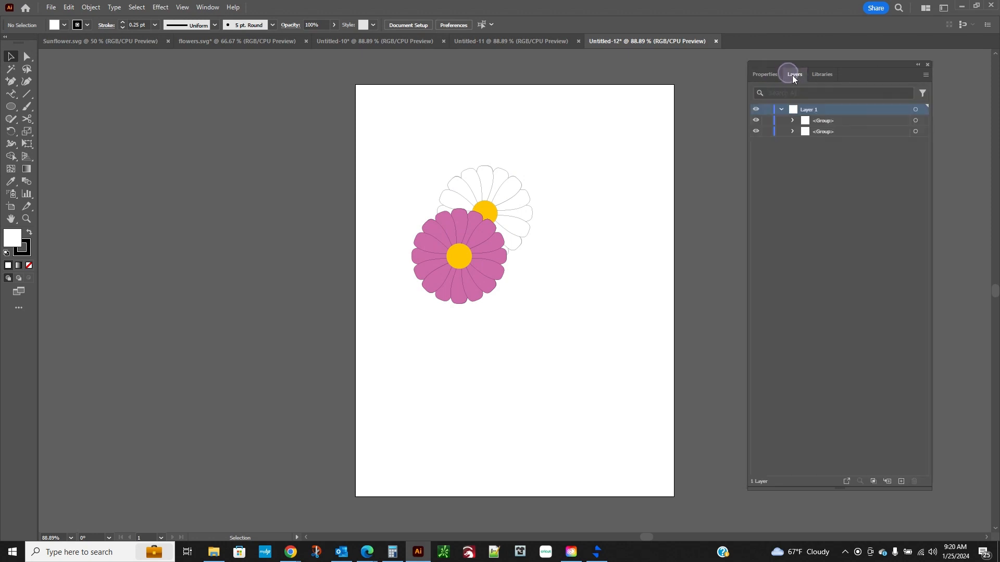
{"action": "left_click", "coordinate": [826, 121]}
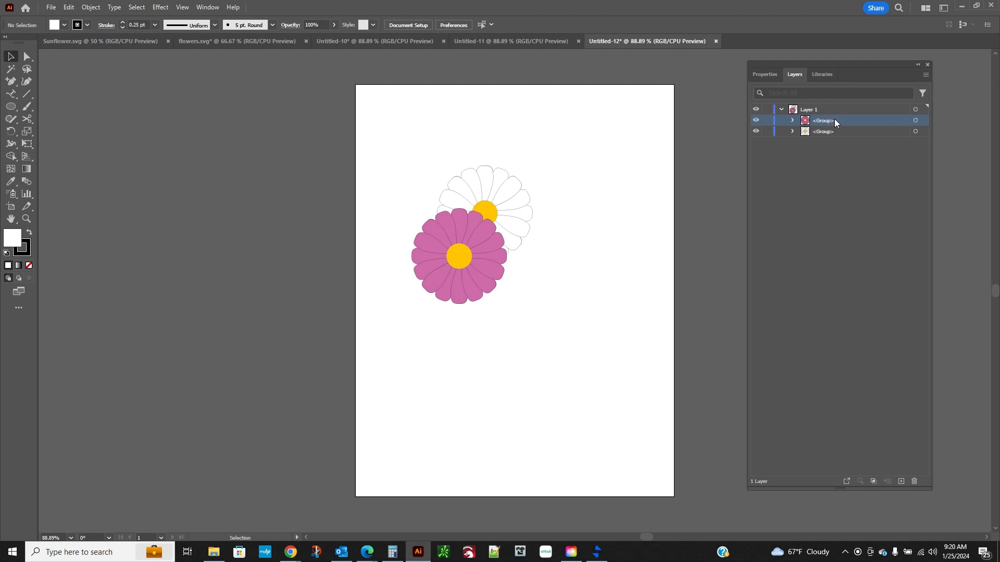
{"action": "double_click", "coordinate": [832, 120]}
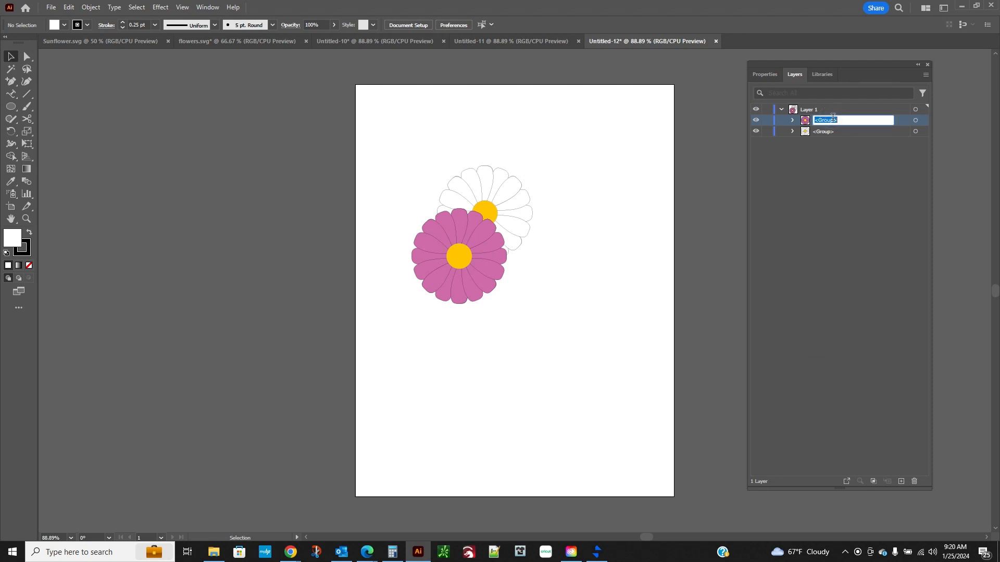
{"action": "type", "text": "Pink Flower"}
{"action": "key", "text": "Return"}
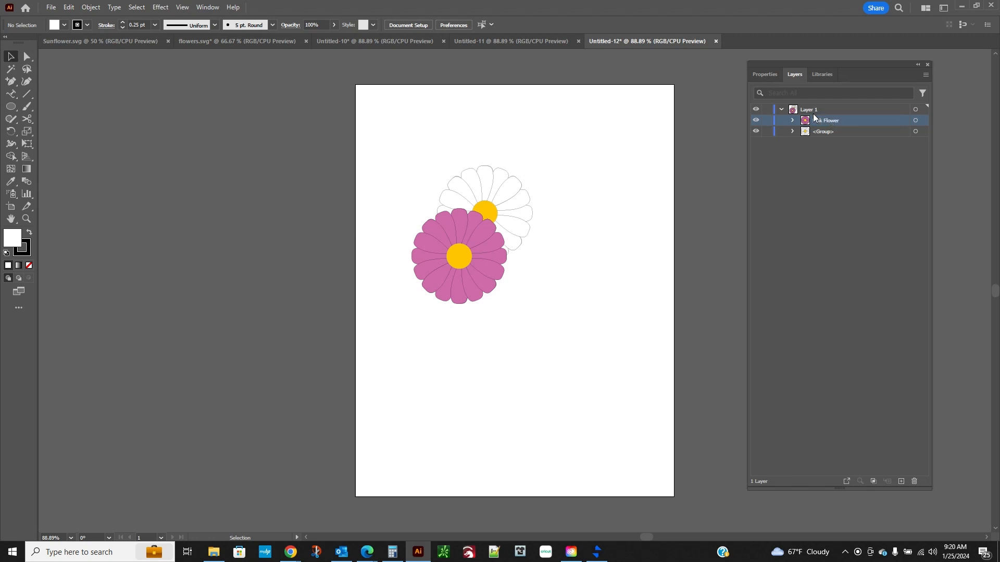
- Rename the white flower's group in Layer 1 as "White Flower"
{"action": "double_click", "coordinate": [816, 131]}
{"action": "type", "text": "W"}
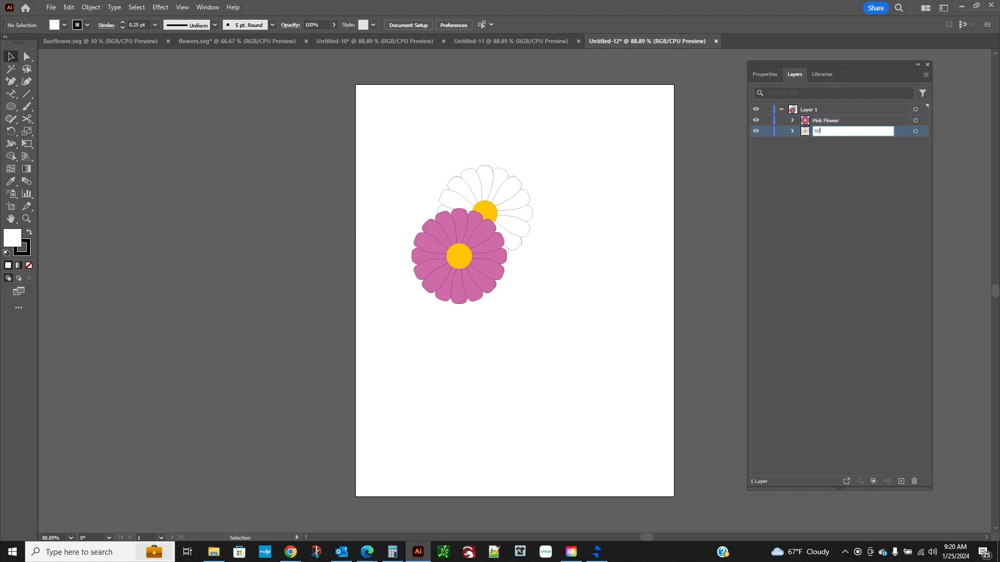
{"action": "type", "text": "hite Flower"}
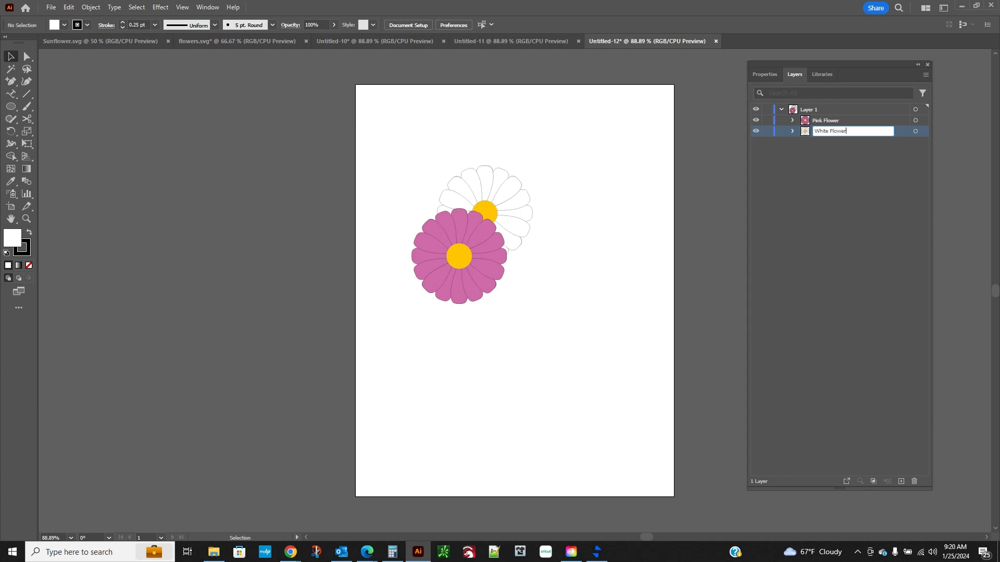
{"action": "key", "text": "Return"}
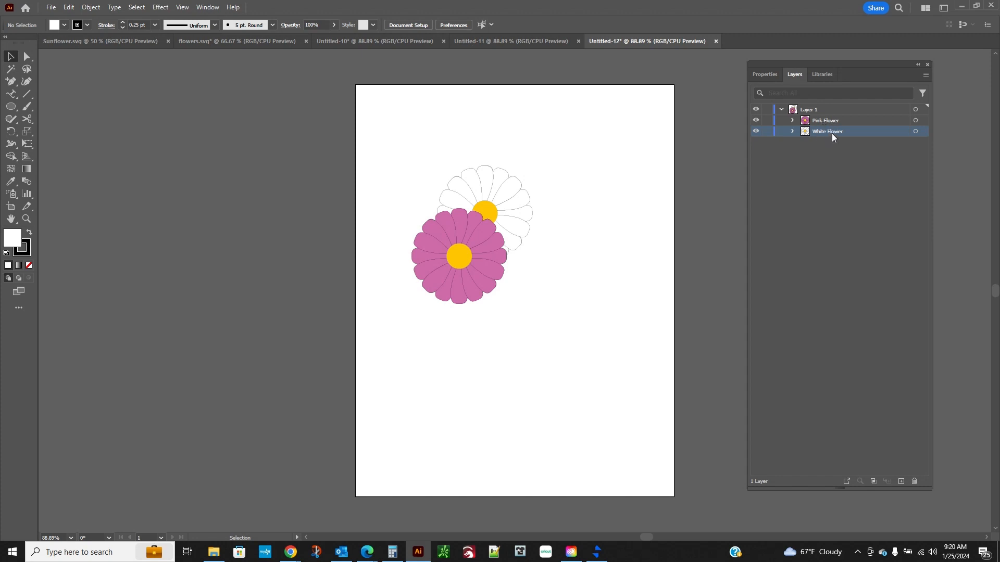
- Shift the white flower horizontally by about 0.34 in, away from the pink flower's centre
{"action": "left_click", "coordinate": [765, 75]}
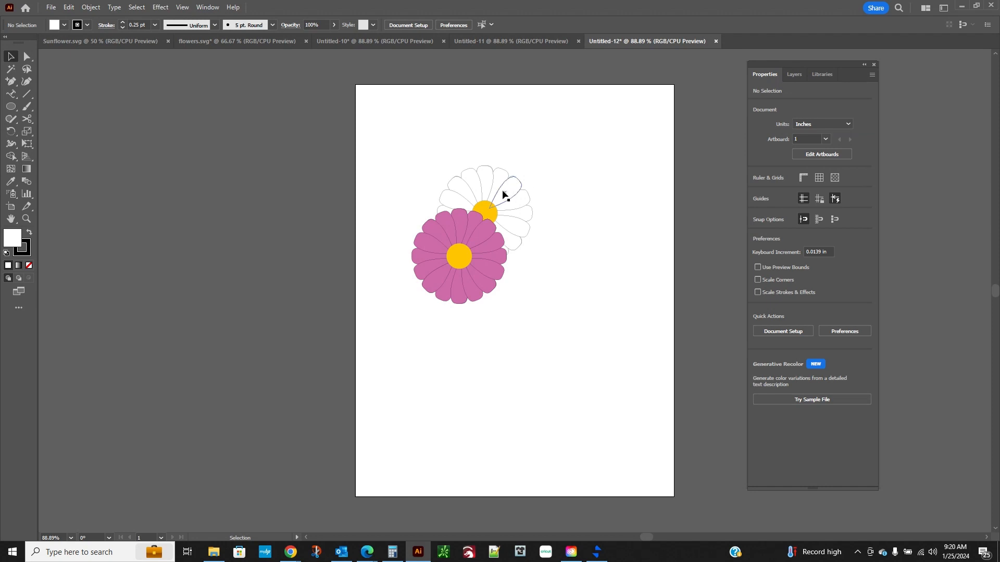
{"action": "left_click_drag", "start_coordinate": [502, 196], "coordinate": [514, 198]}
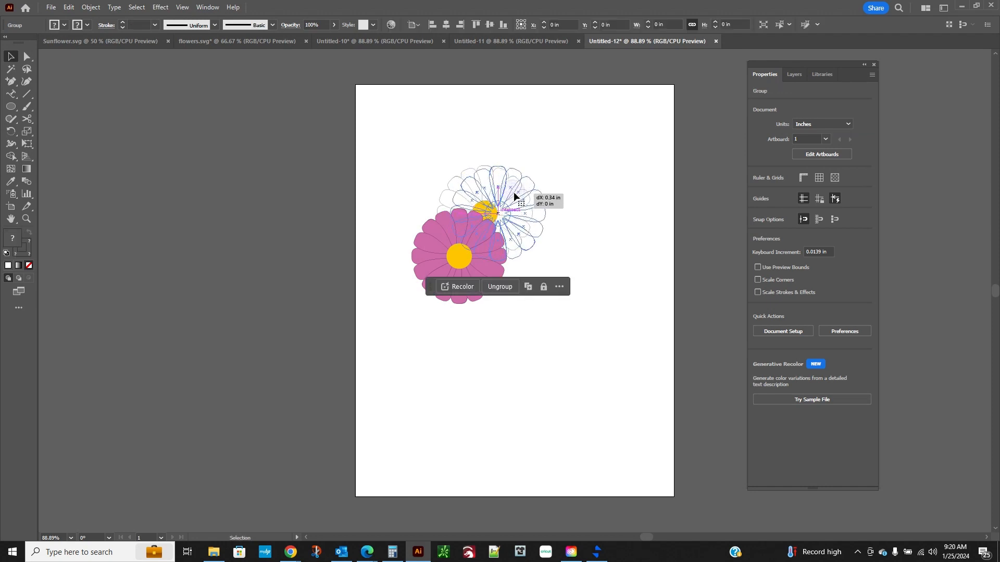
{"action": "left_click", "coordinate": [598, 226]}
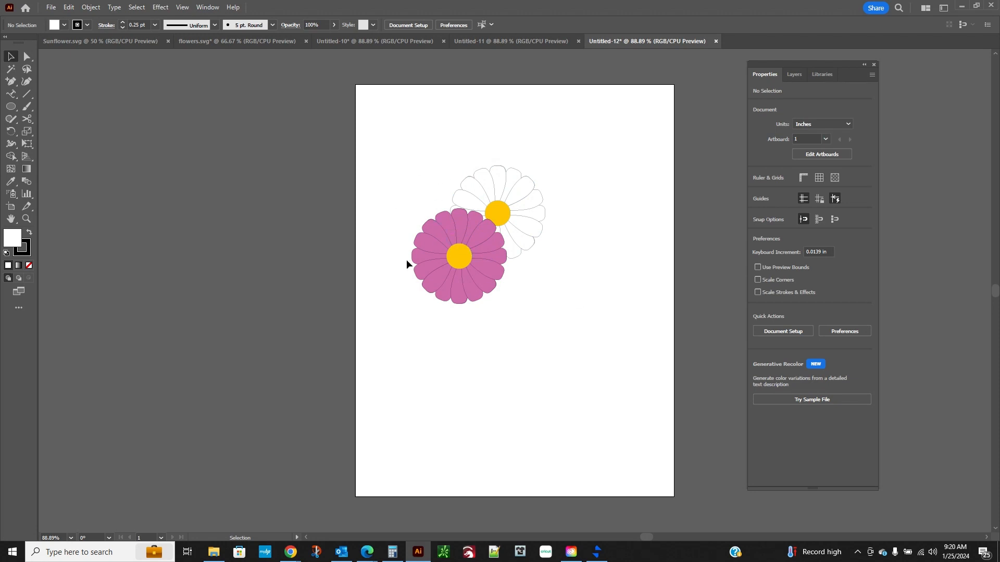
- Draw a straight stem line from the pink flower's lower petals to the artboard's bottom edge, ending at about X 3.57 in and Y 11 in
{"action": "left_click", "coordinate": [26, 96]}
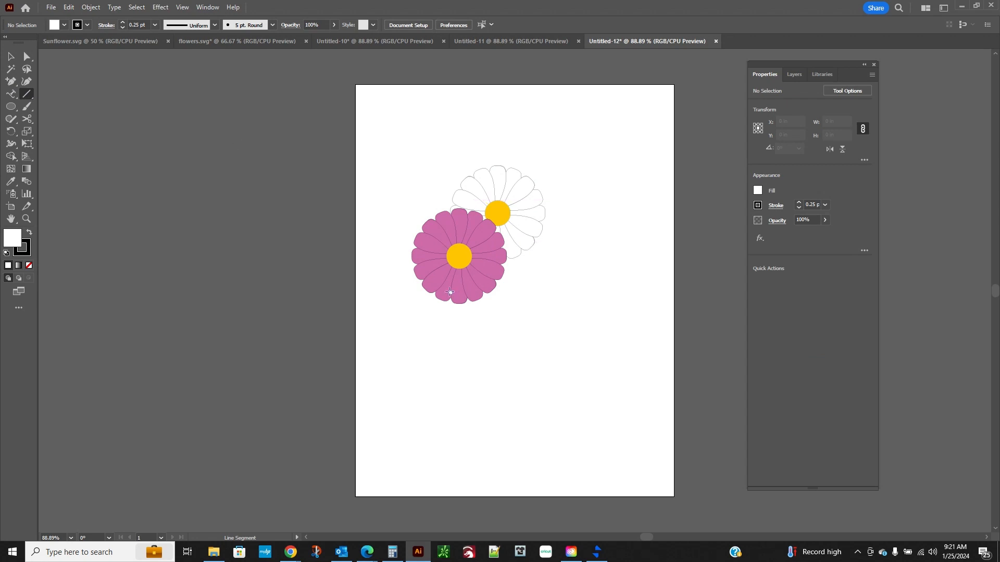
{"action": "left_click_drag", "start_coordinate": [452, 311], "coordinate": [452, 526]}
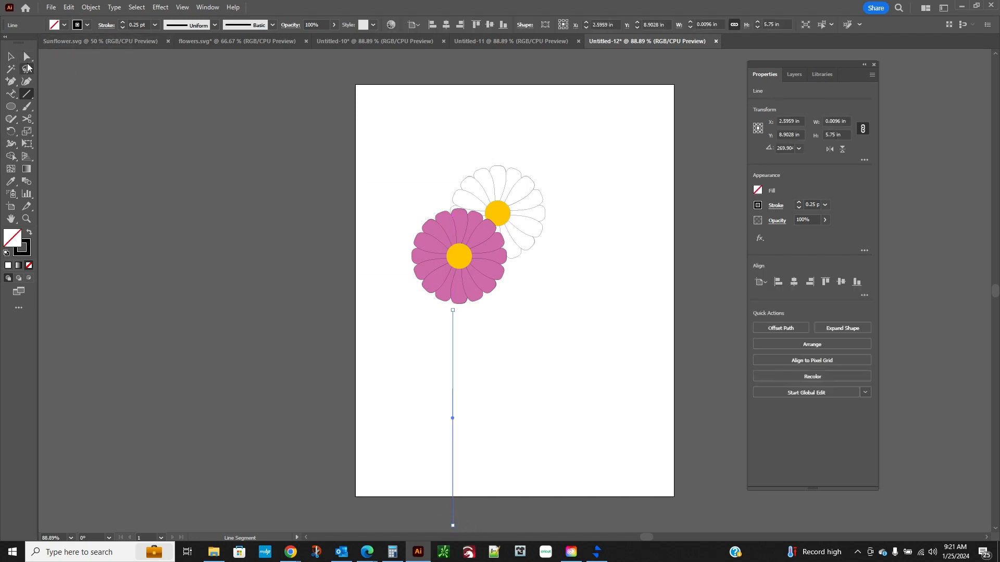
{"action": "left_click", "coordinate": [27, 56]}
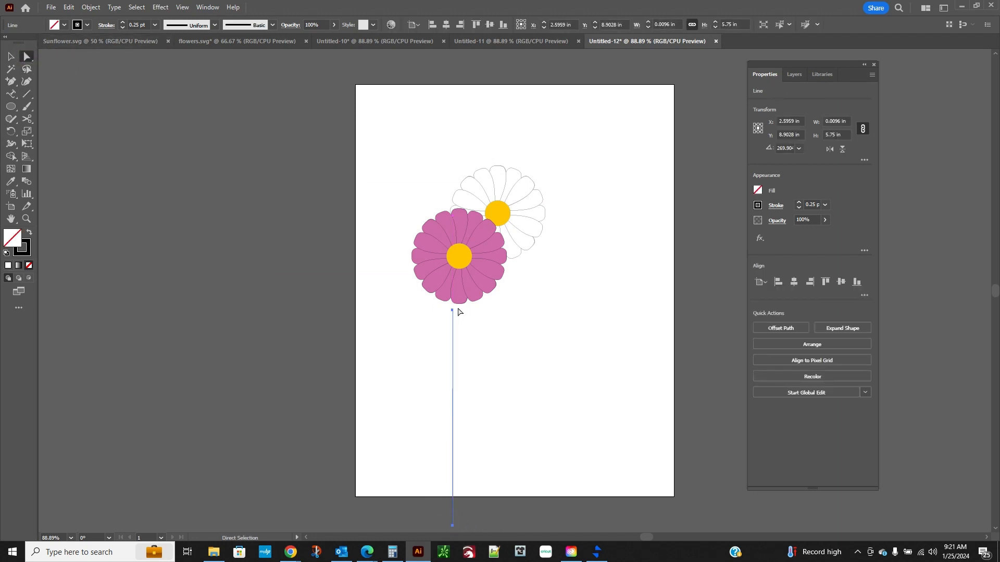
{"action": "left_click_drag", "start_coordinate": [453, 524], "coordinate": [489, 497]}
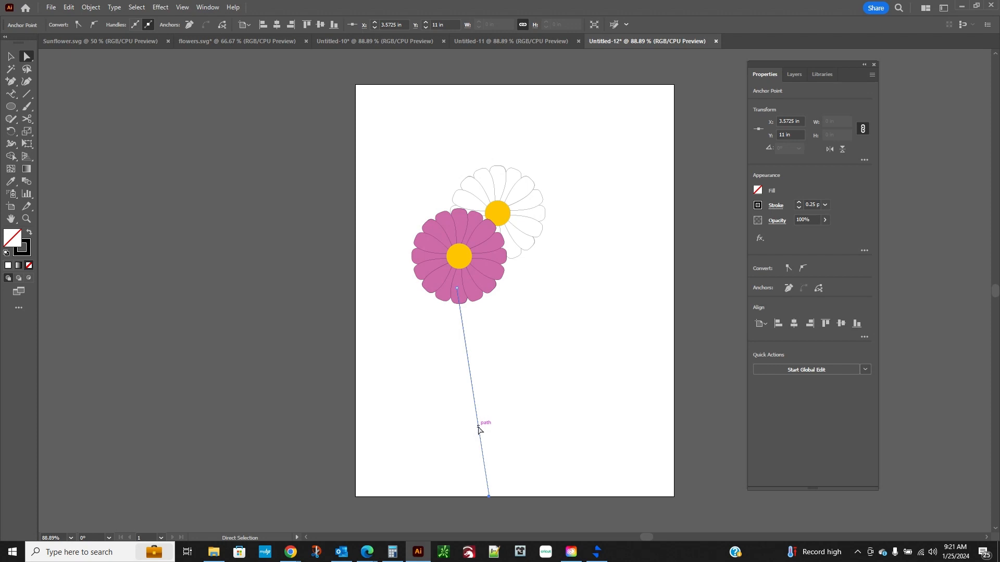
- Bend the stem line into a gentle leftward curve with the Anchor Point tool, keeping both ends in place
{"action": "left_click", "coordinate": [11, 84]}
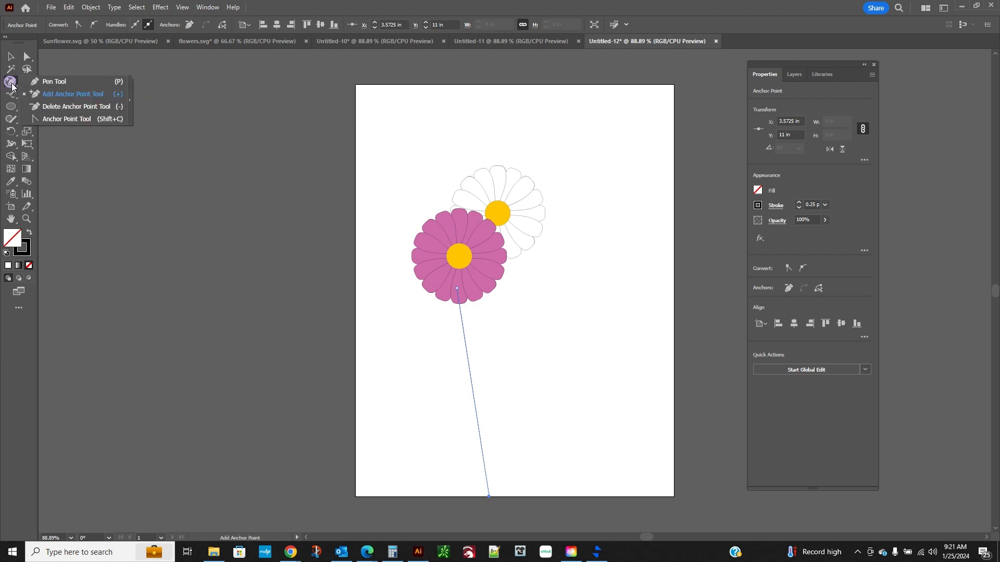
{"action": "left_click", "coordinate": [12, 84]}
{"action": "left_click", "coordinate": [12, 83]}
{"action": "left_click", "coordinate": [91, 117]}
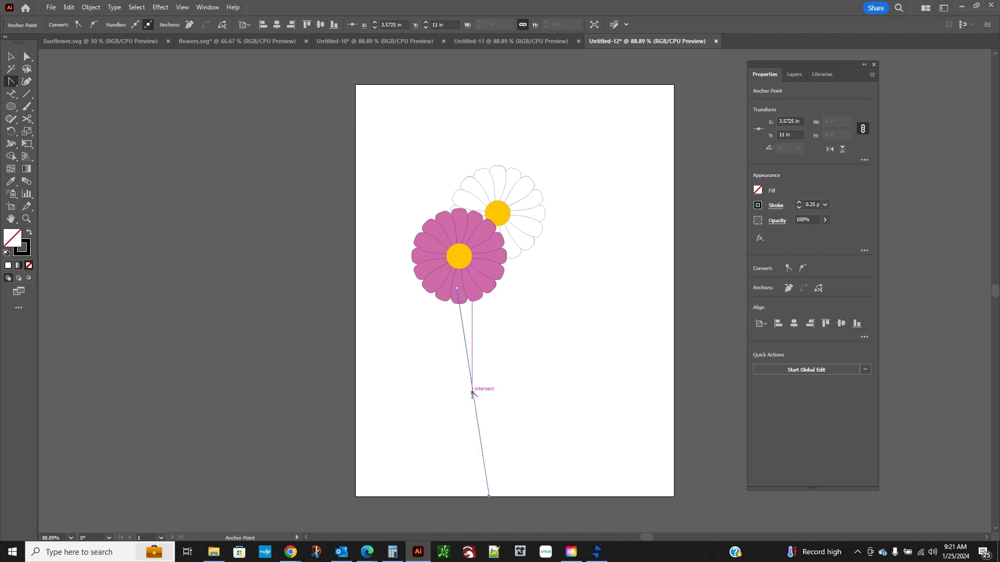
{"action": "left_click_drag", "start_coordinate": [474, 393], "coordinate": [467, 395]}
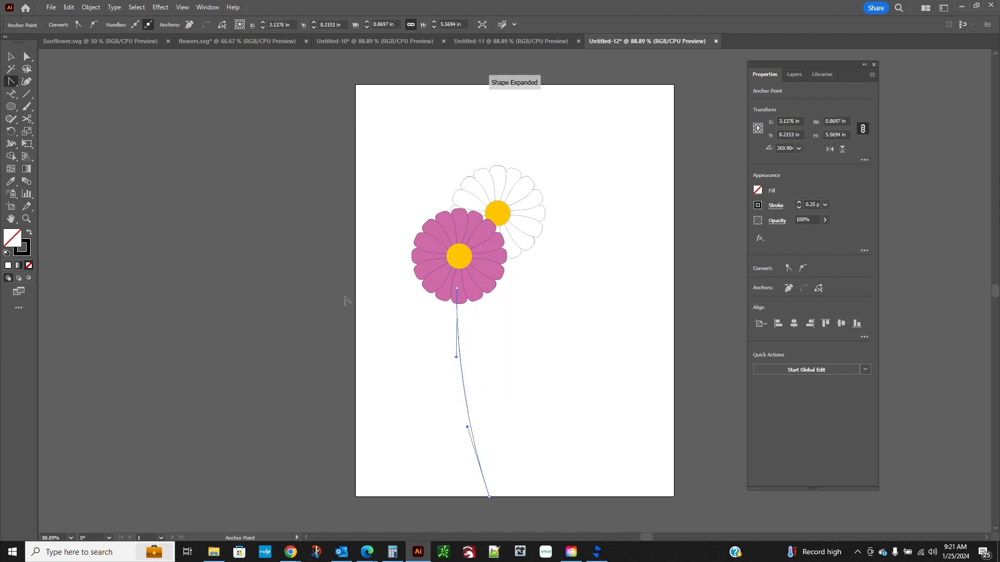
- Colour the curved stem's stroke dark green (#005500) and set its weight to 1 pt
{"action": "left_click", "coordinate": [11, 57]}
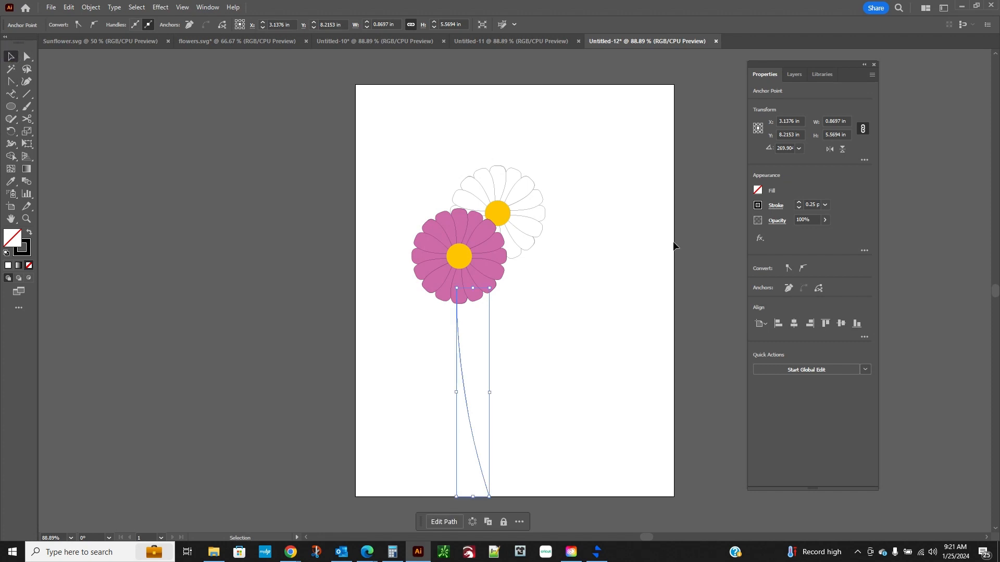
{"action": "left_click", "coordinate": [757, 205]}
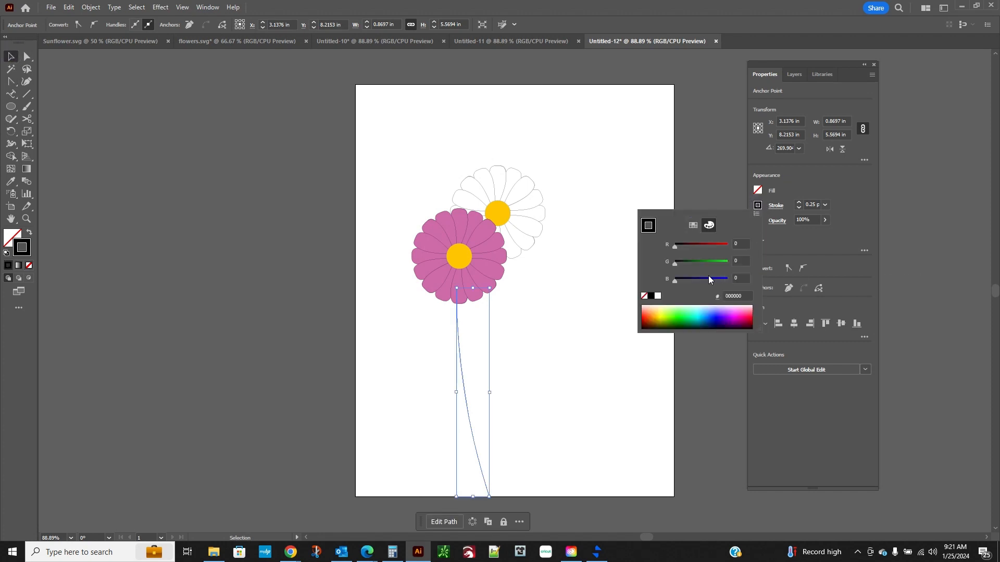
{"action": "left_click_drag", "start_coordinate": [676, 264], "coordinate": [693, 263]}
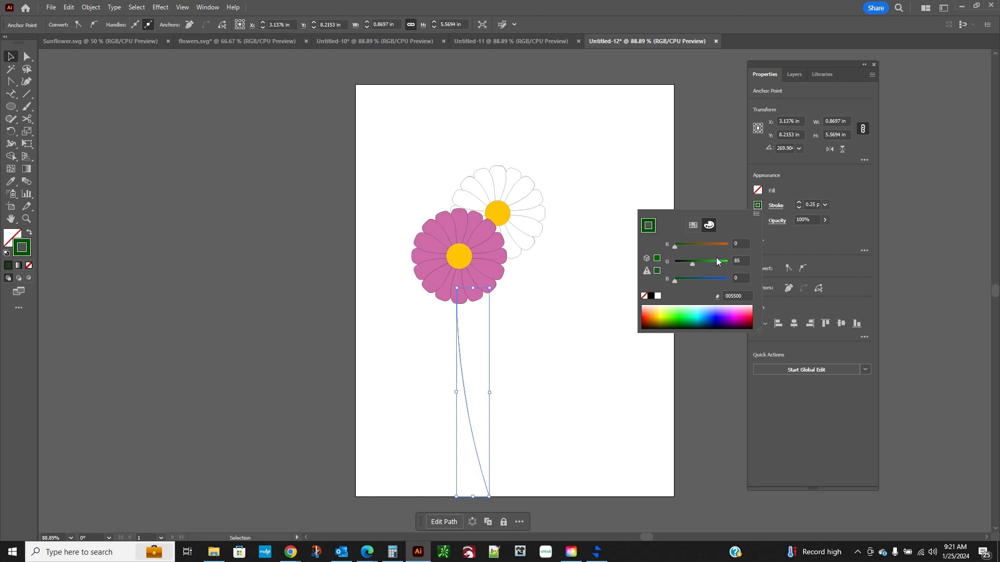
{"action": "left_click", "coordinate": [726, 183]}
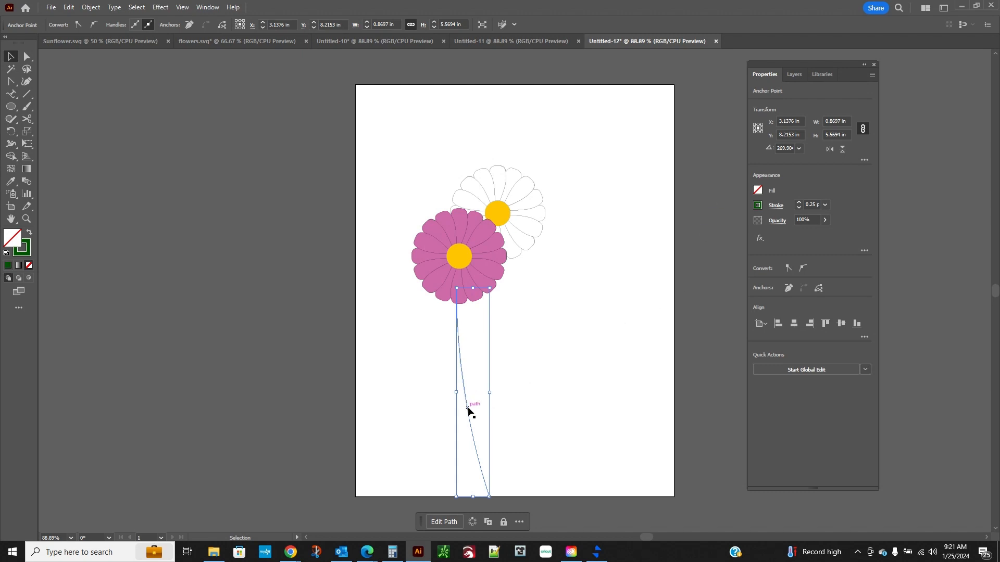
{"action": "left_click", "coordinate": [800, 203]}
{"action": "left_click", "coordinate": [576, 346]}
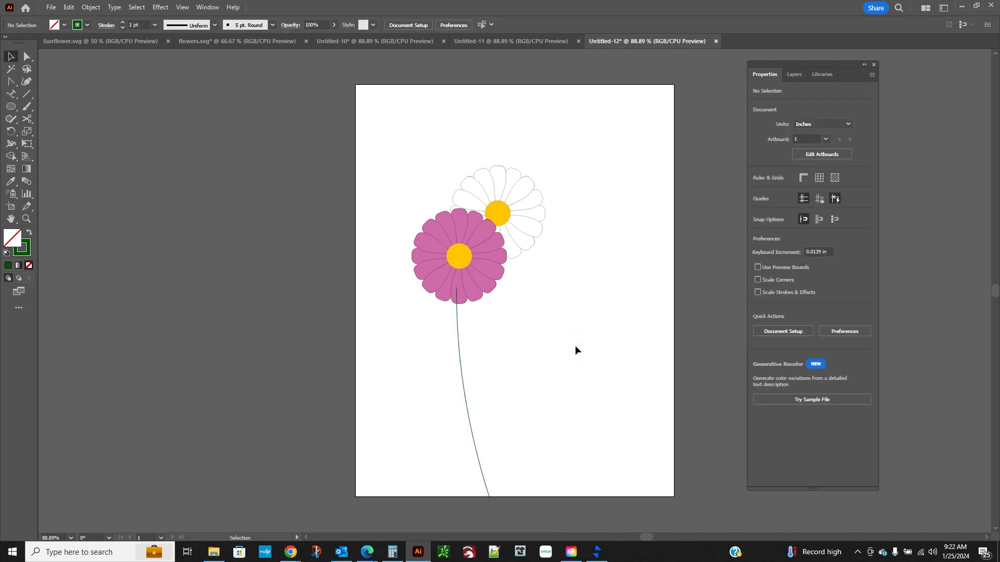
- Send the green stem to the back of the stacking order, behind the pink flower
{"action": "right_click", "coordinate": [463, 386]}
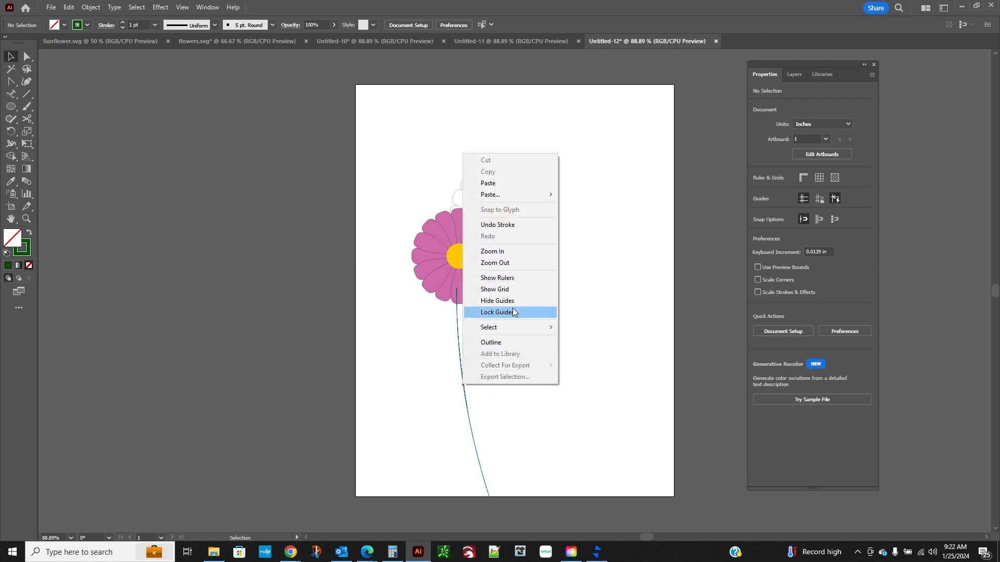
{"action": "left_click", "coordinate": [459, 359]}
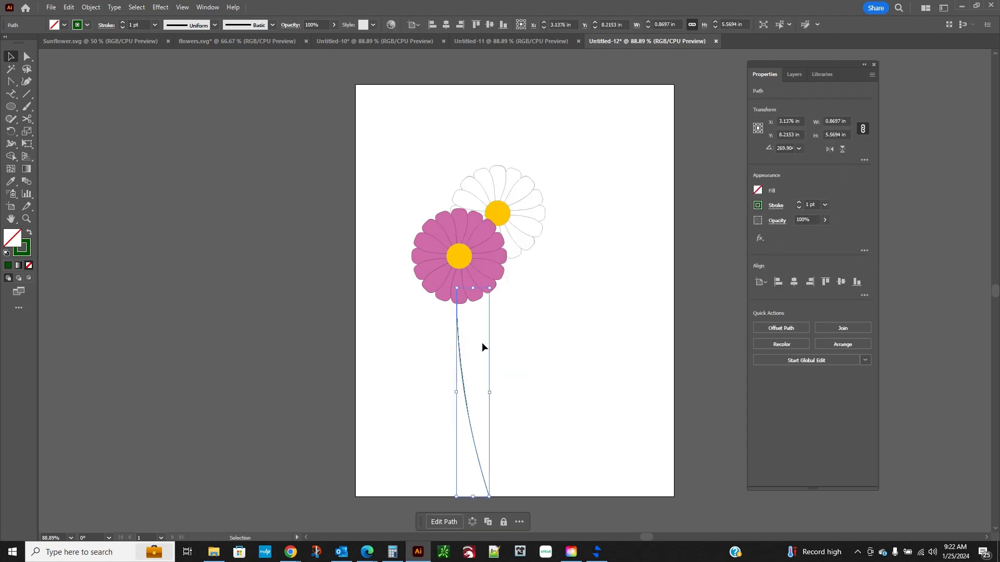
{"action": "right_click", "coordinate": [461, 364]}
{"action": "mouse_move", "coordinate": [518, 311]}
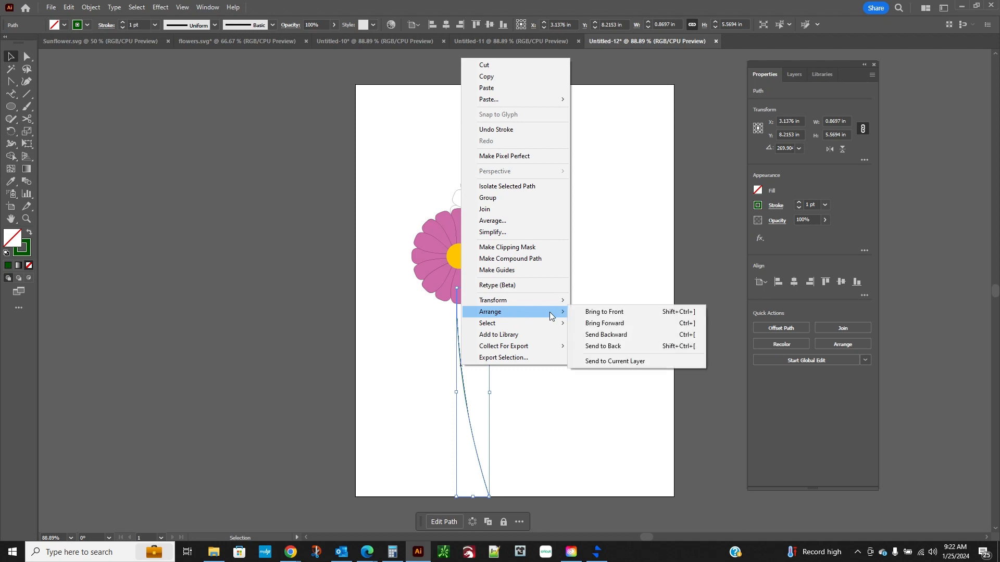
{"action": "left_click", "coordinate": [601, 346]}
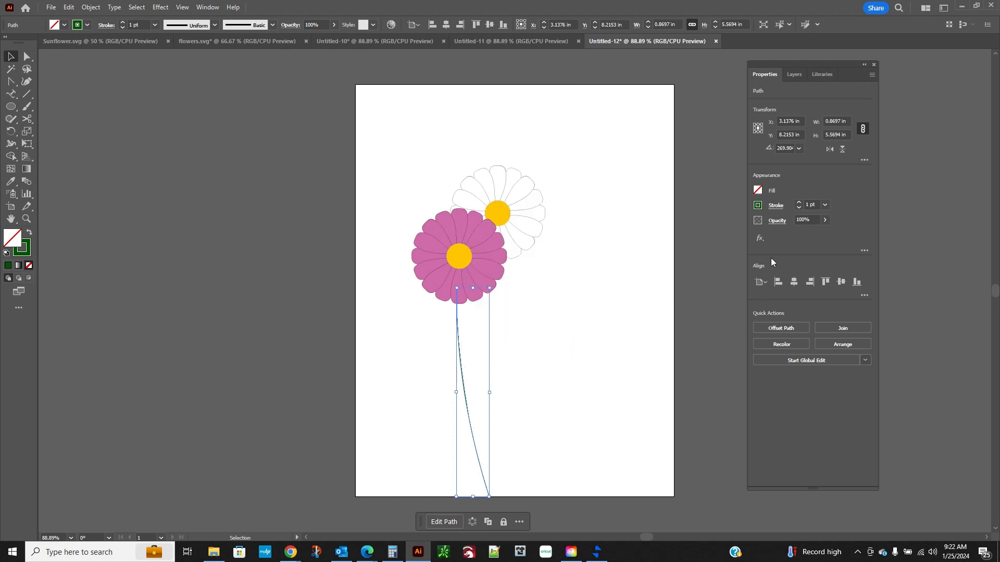
- Thicken the green stem's stroke to 4 pt and leave the stem deselected
{"action": "left_click", "coordinate": [799, 202]}
{"action": "left_click", "coordinate": [800, 202]}
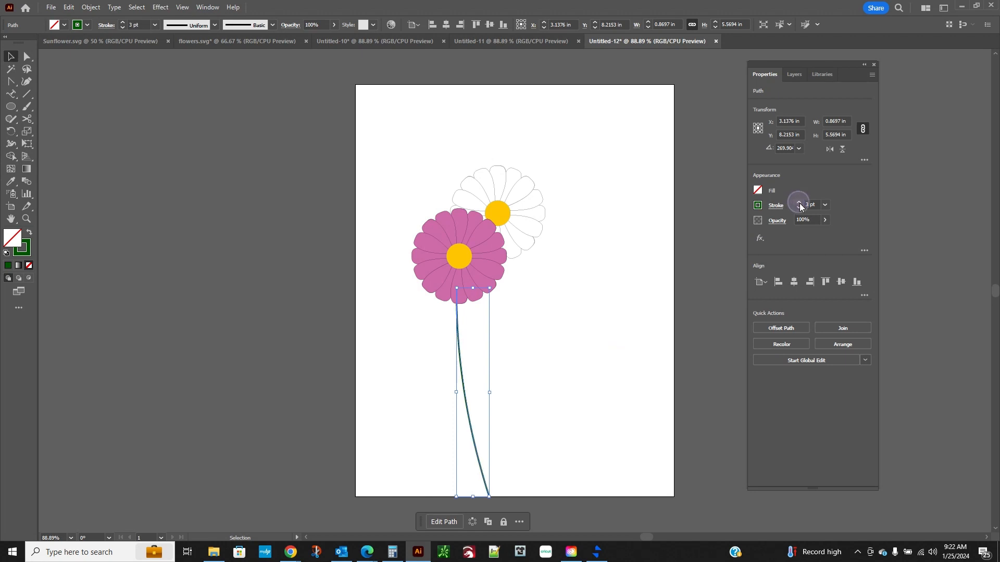
{"action": "left_click", "coordinate": [799, 203]}
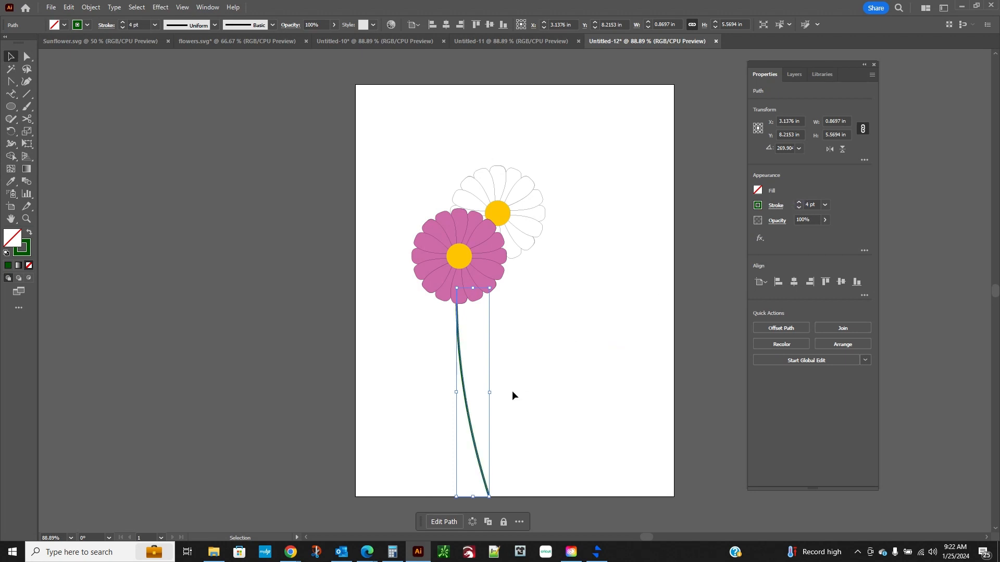
{"action": "left_click", "coordinate": [509, 395]}
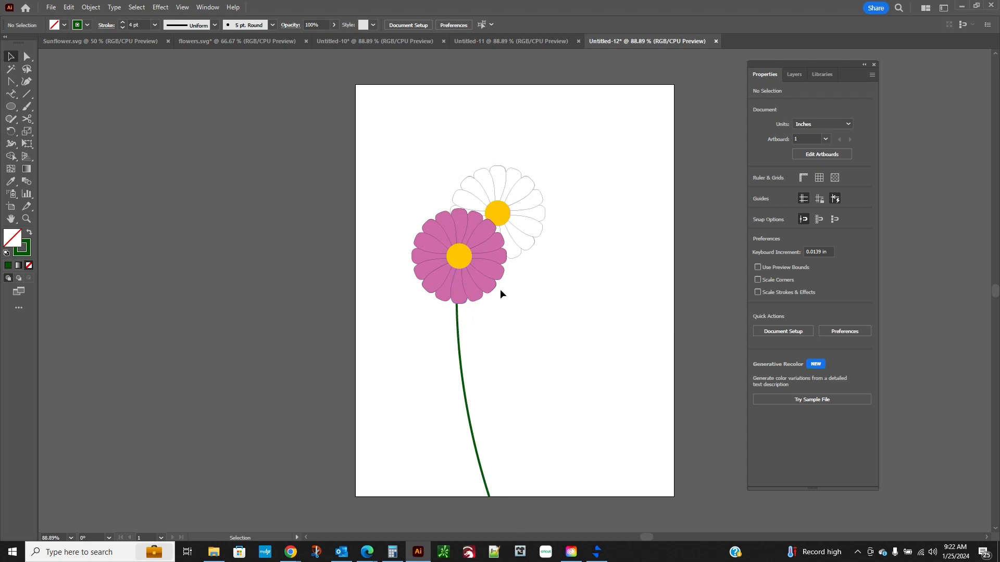
{"action": "left_click", "coordinate": [459, 340]}
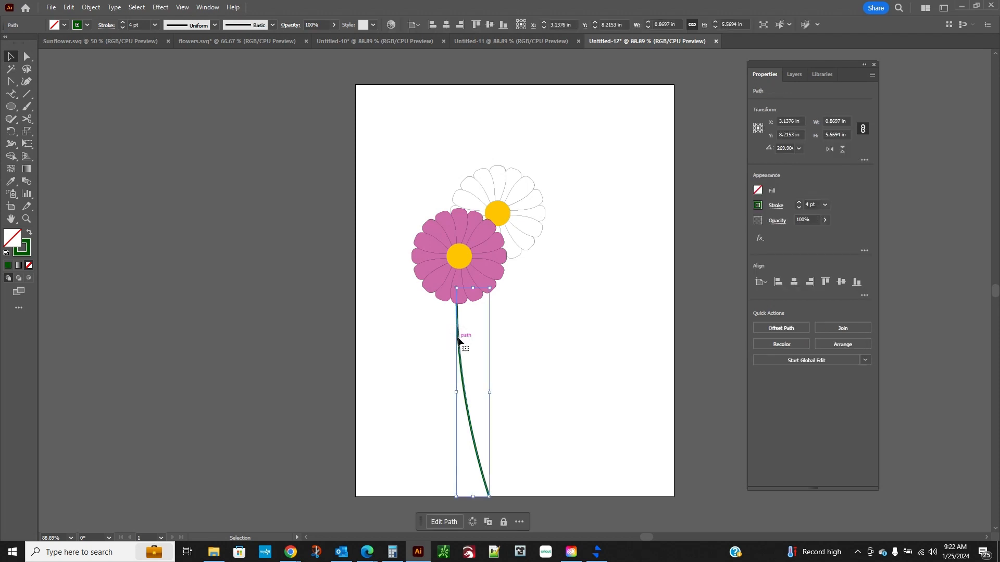
{"action": "left_click", "coordinate": [557, 413]}
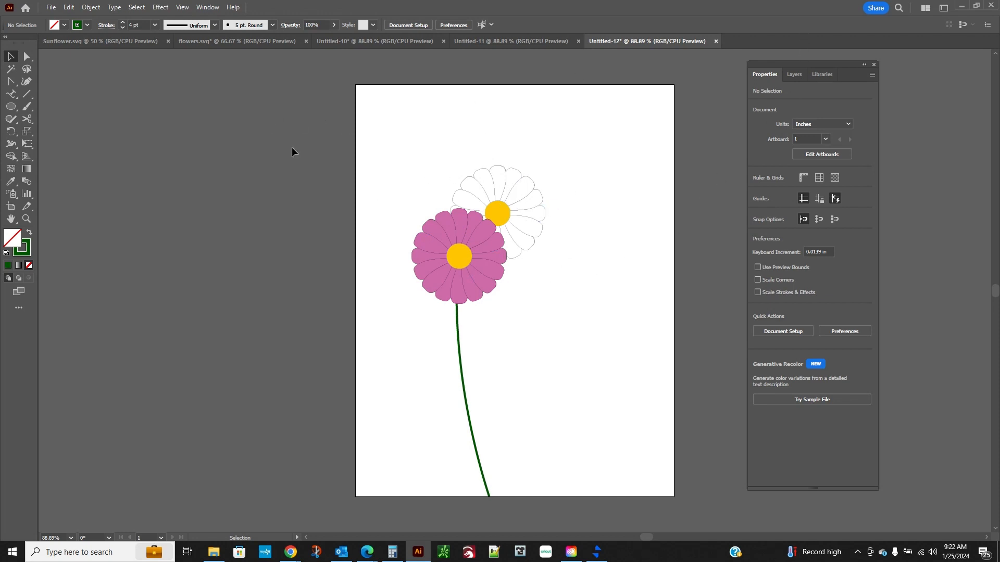
- Review the file formats offered for saving a copy of the illustration under another type, and cancel without saving
{"action": "left_click", "coordinate": [51, 7]}
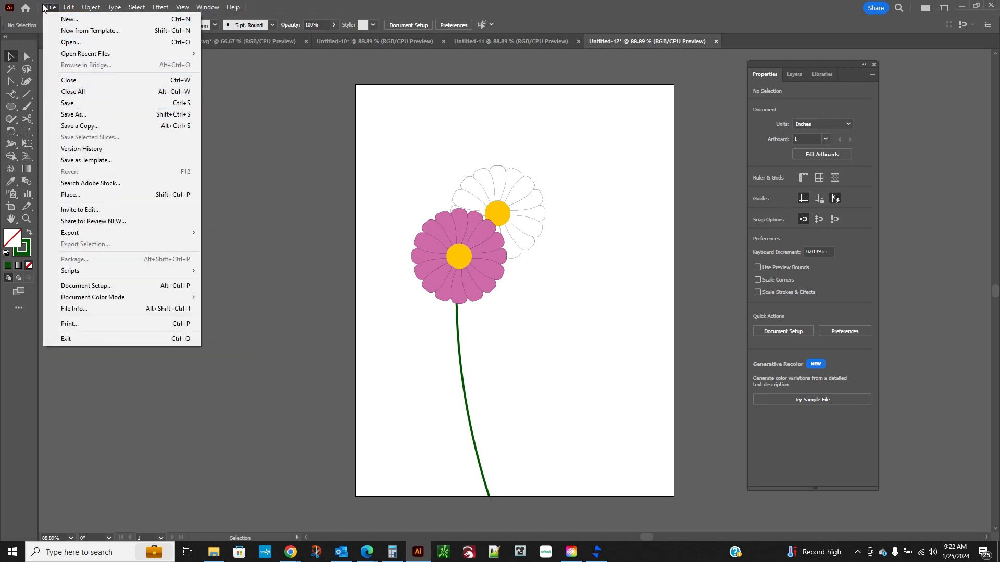
{"action": "left_click", "coordinate": [83, 113]}
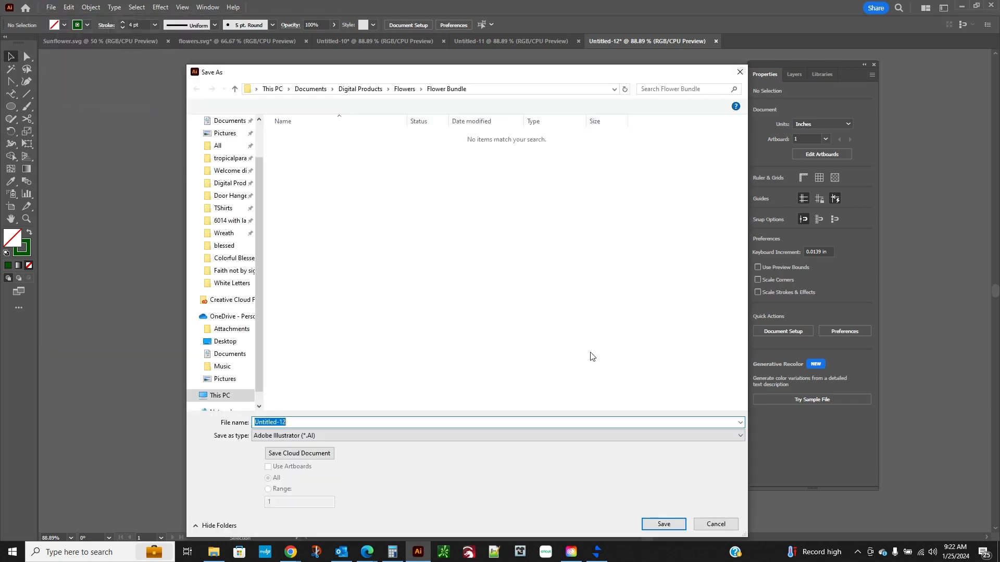
{"action": "left_click", "coordinate": [314, 437]}
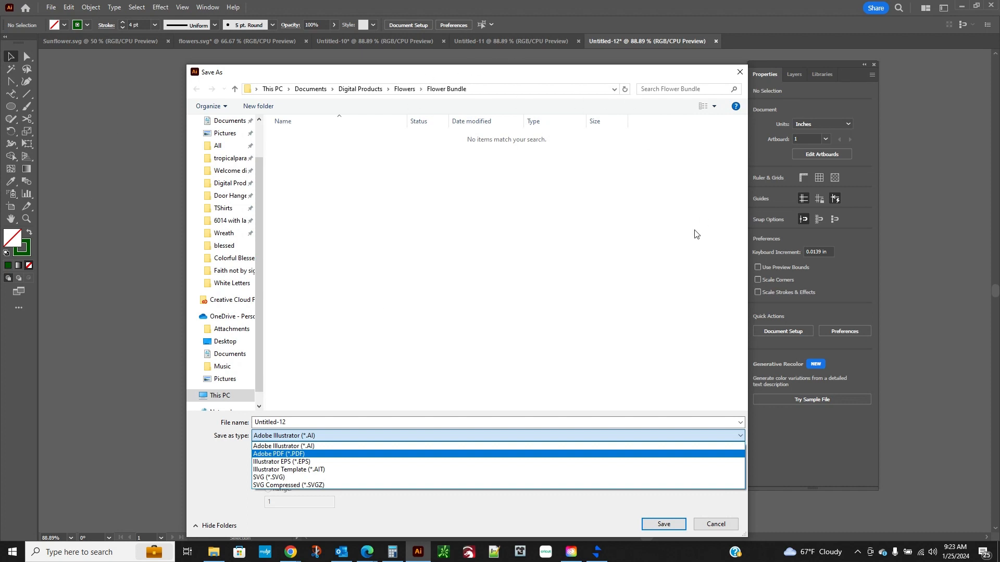
{"action": "left_click", "coordinate": [701, 526]}
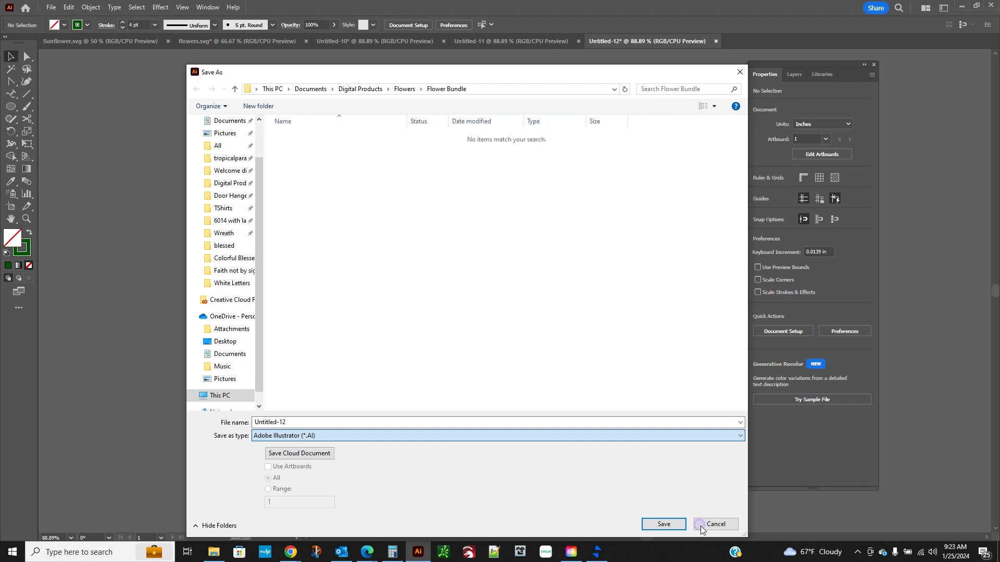
{"action": "left_click", "coordinate": [722, 523]}
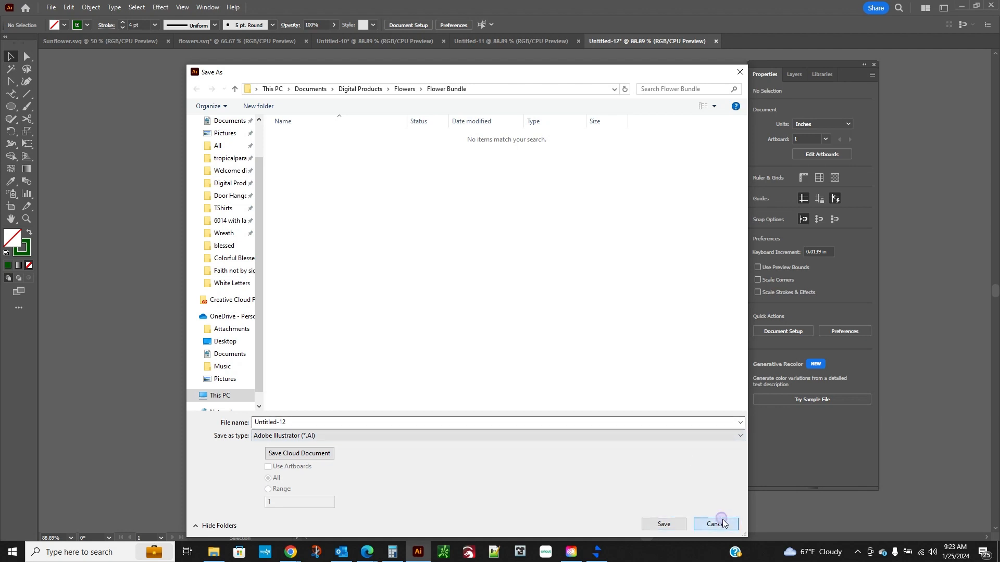